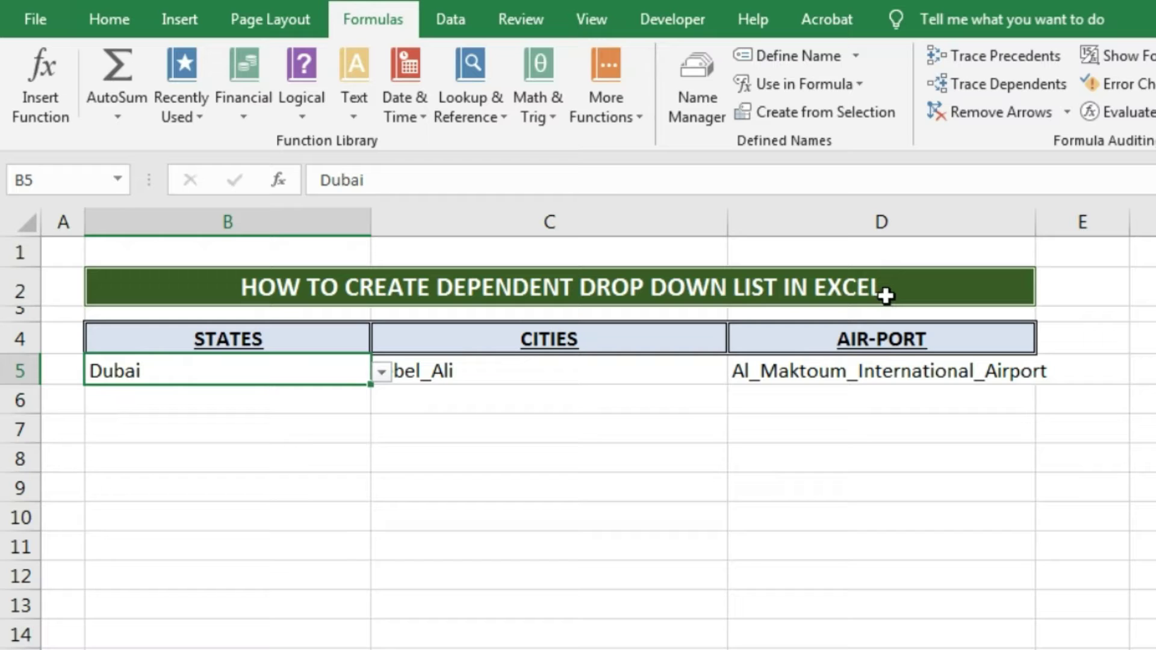
Step: Examine the choices in the state, city and airport drop-down lists of row 5
key(alt+Down)
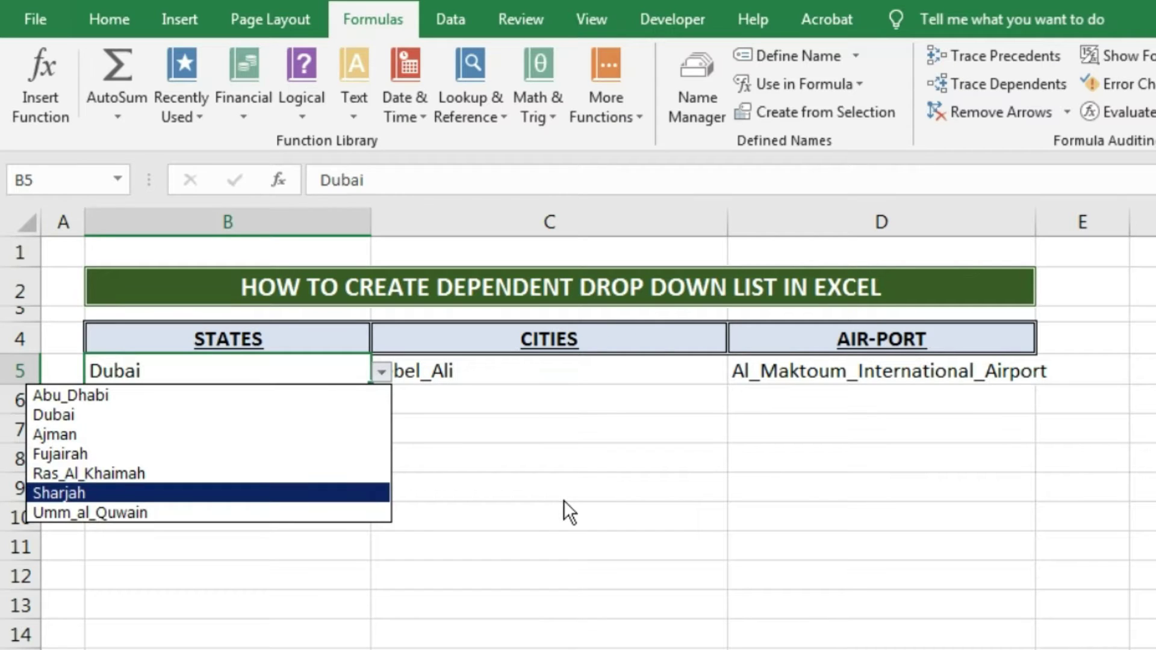
key(Escape)
click(455, 371)
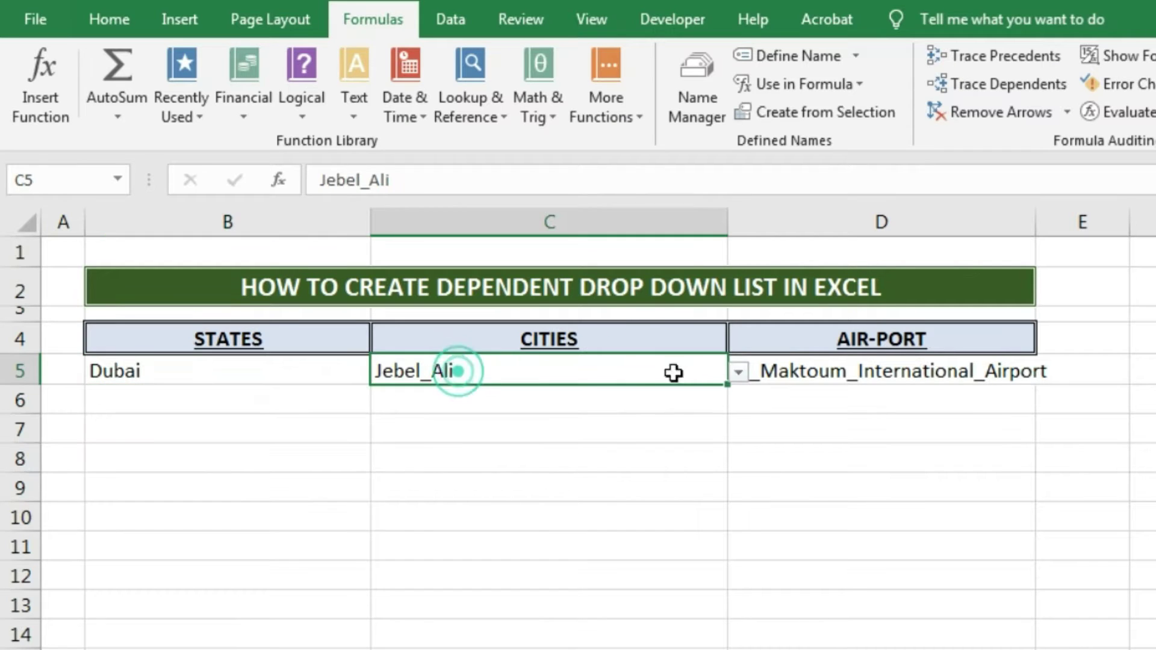
click(736, 373)
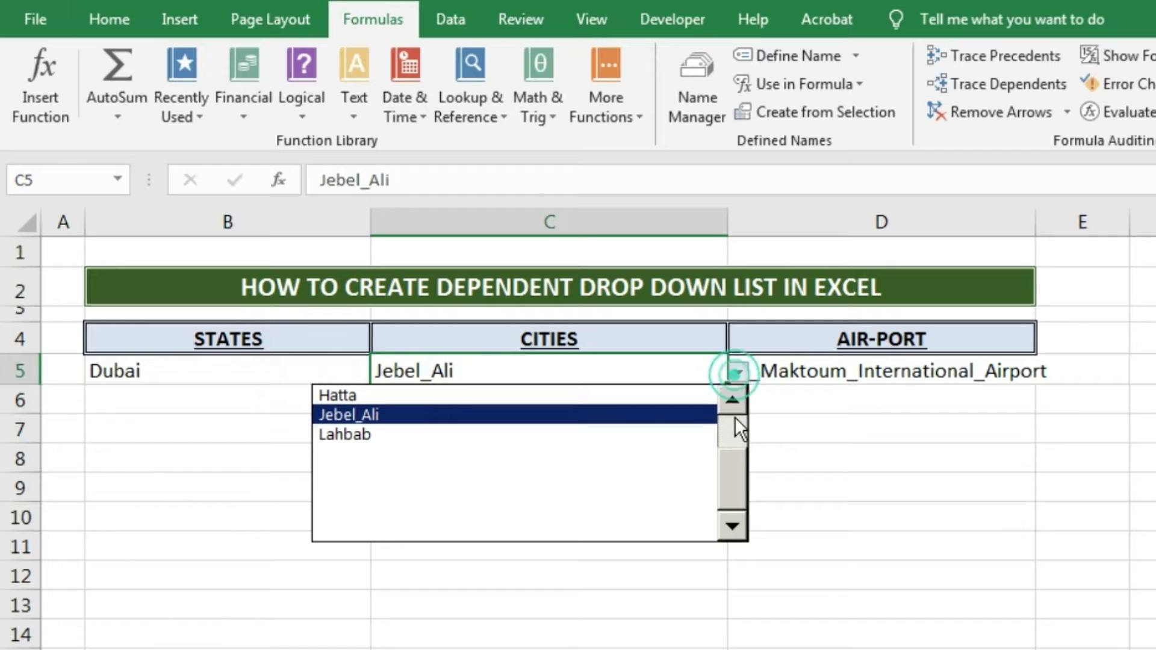
click(734, 465)
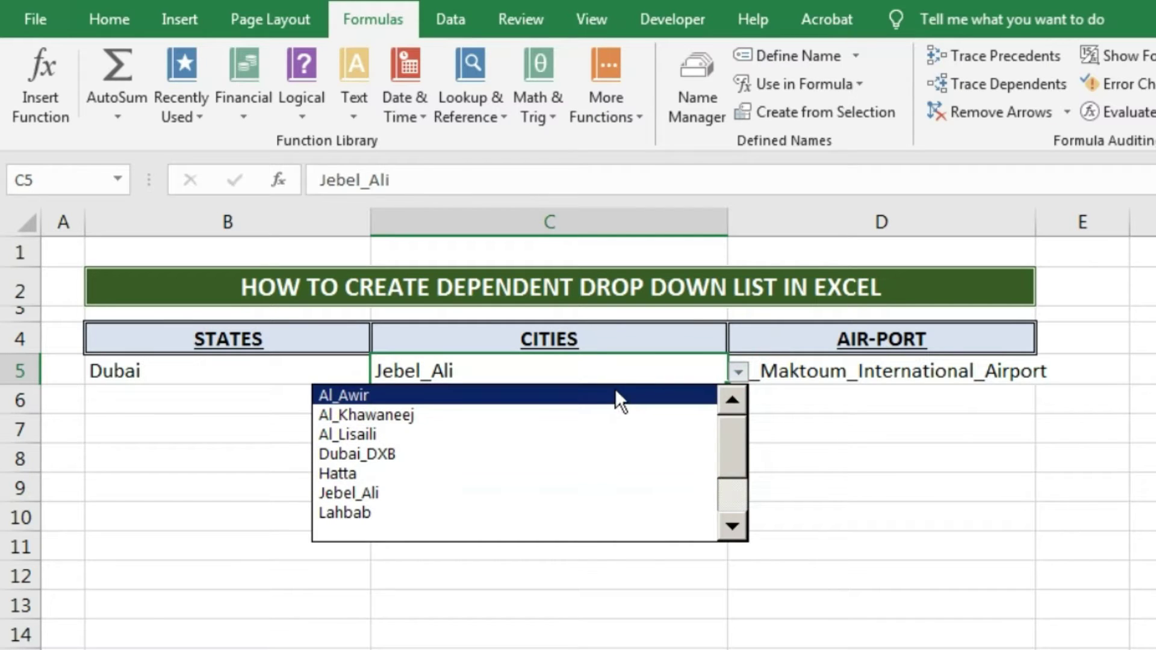
click(903, 371)
click(1047, 374)
click(1046, 377)
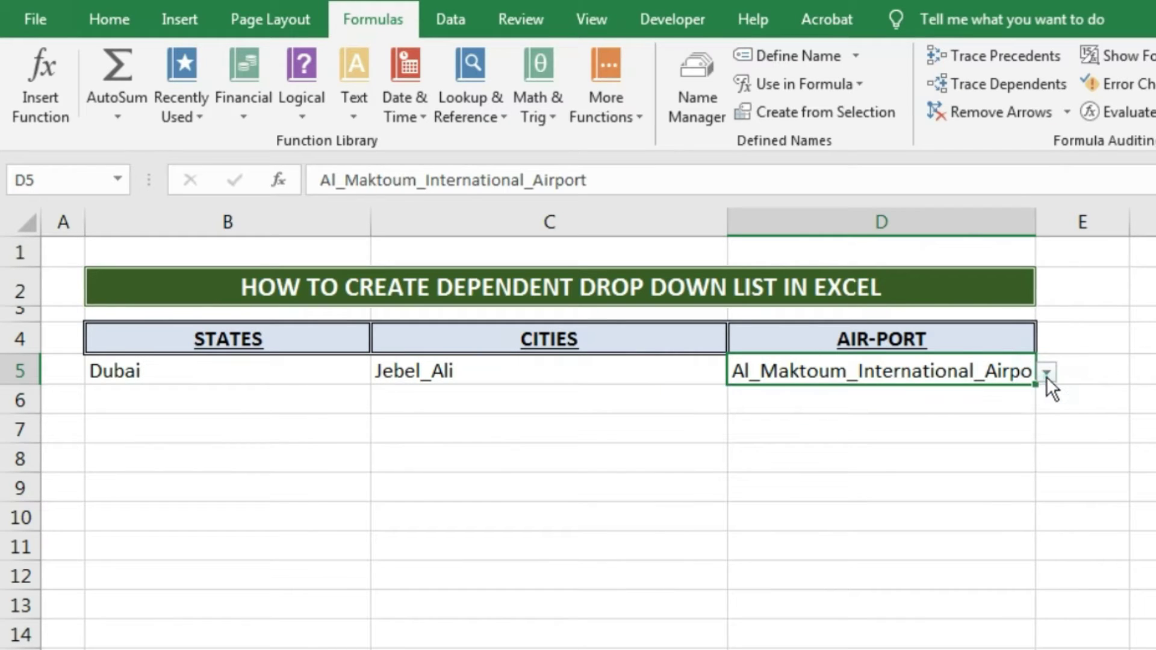
Step: Choose Dubai_DXB as the city in C5 and Dubai_International_Airport as the airport in D5
click(685, 360)
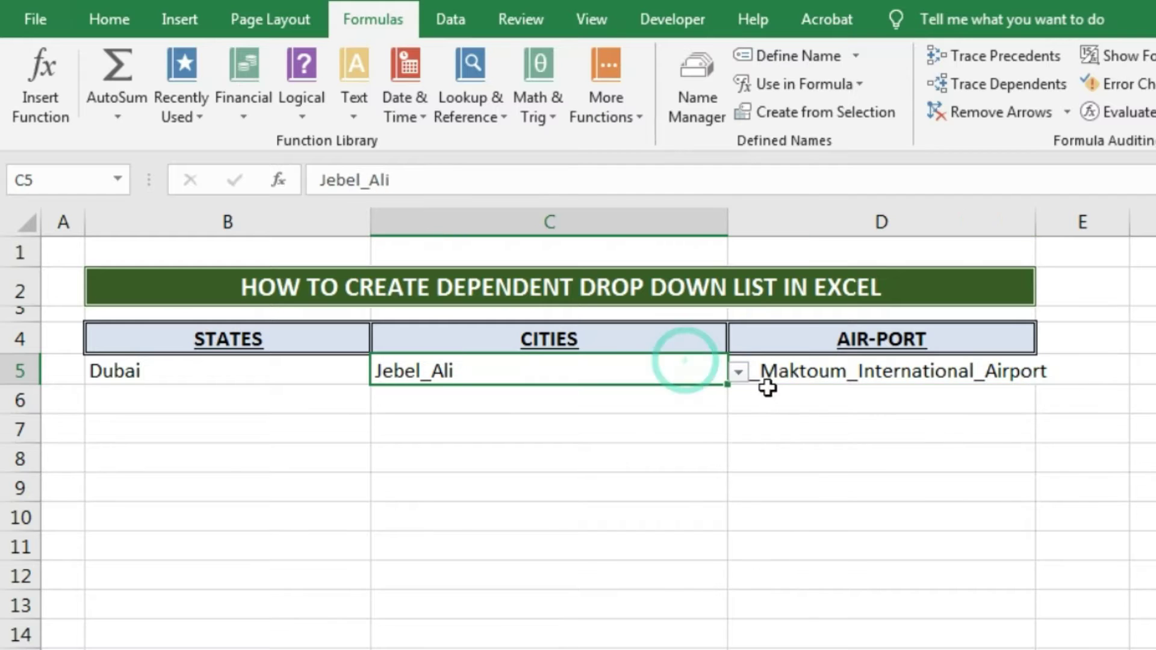
click(740, 372)
drag(736, 492, 731, 454)
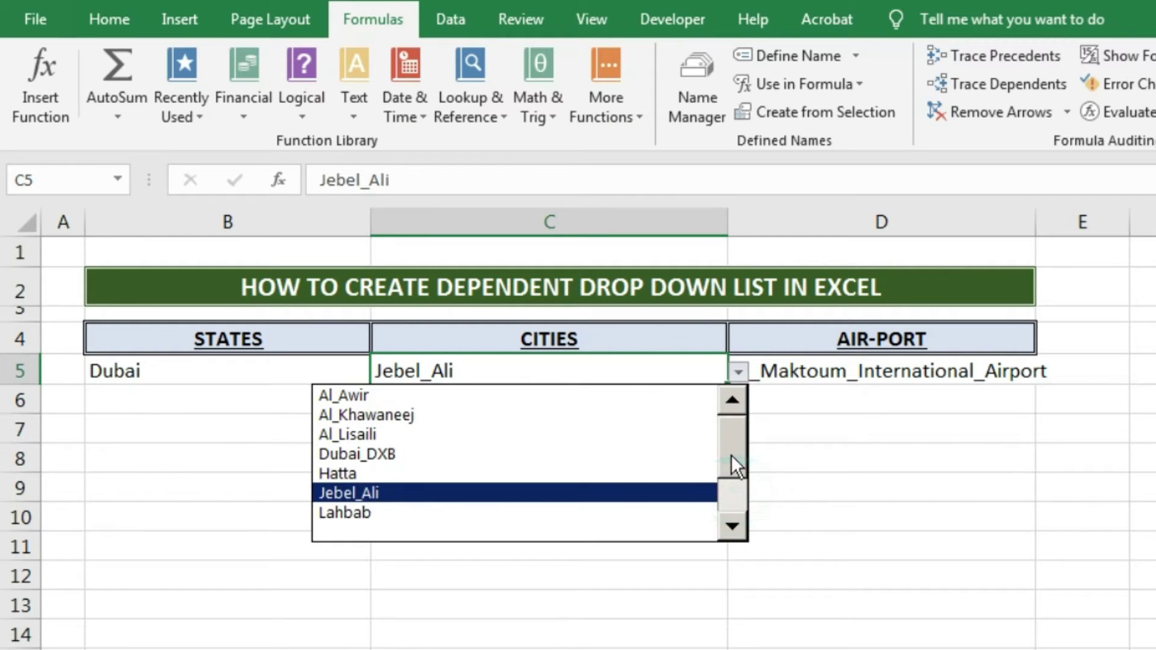
click(655, 450)
click(930, 372)
click(1046, 372)
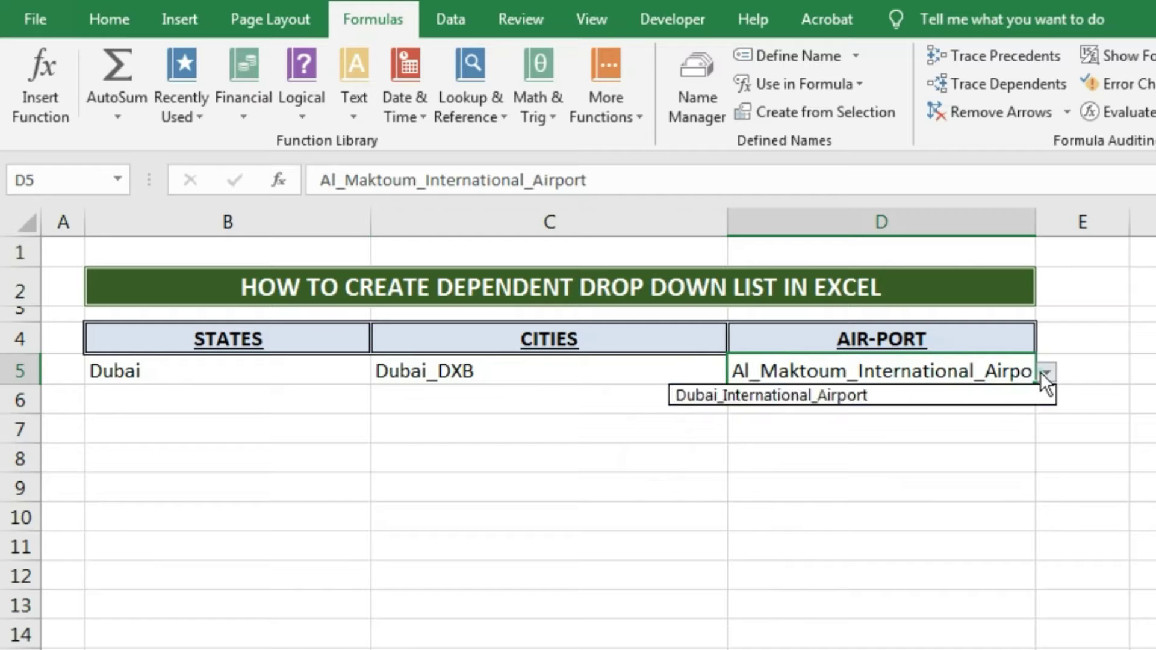
click(956, 395)
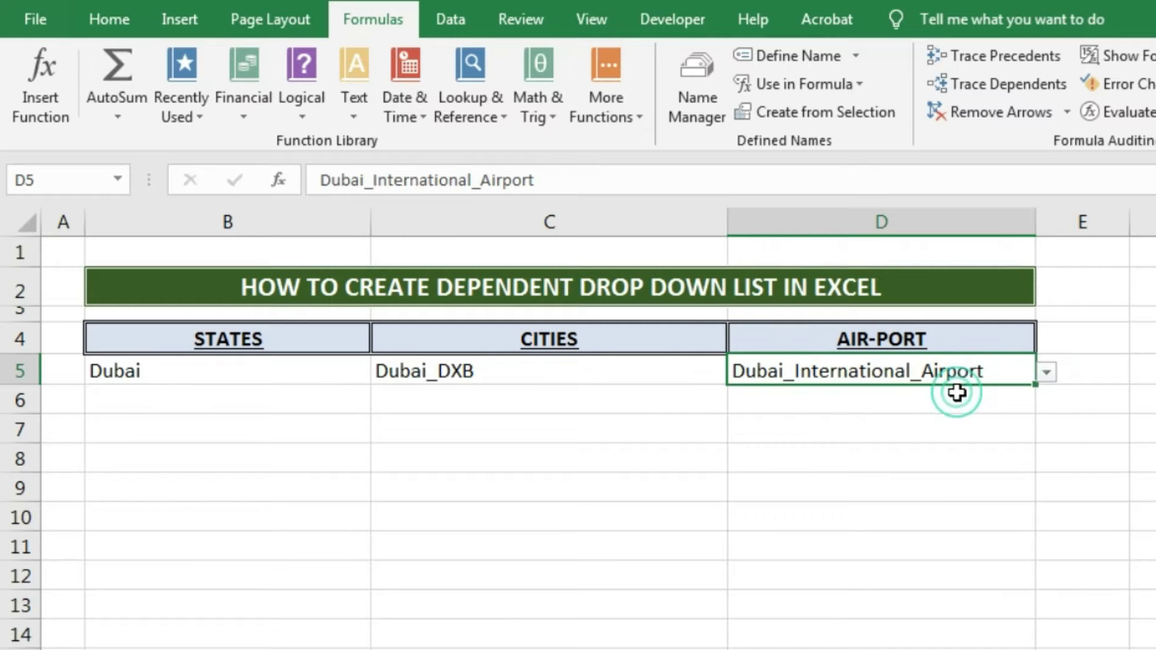
click(909, 461)
Step: Review the full list of city choices offered in cell C5
click(640, 371)
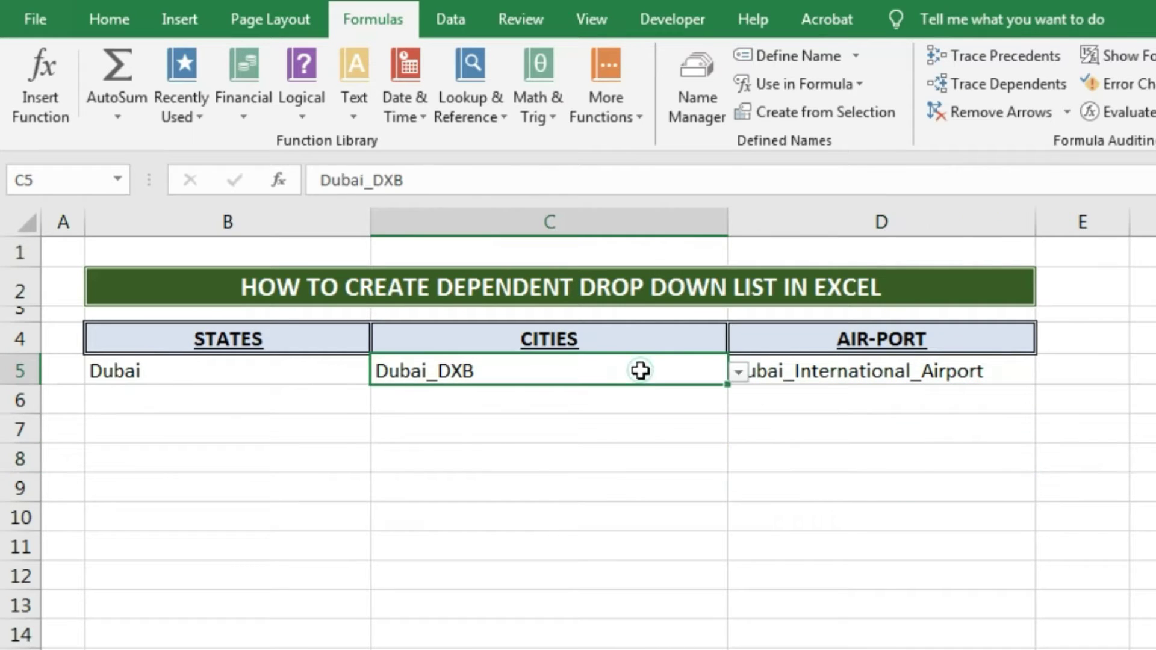
click(738, 374)
drag(734, 476, 730, 453)
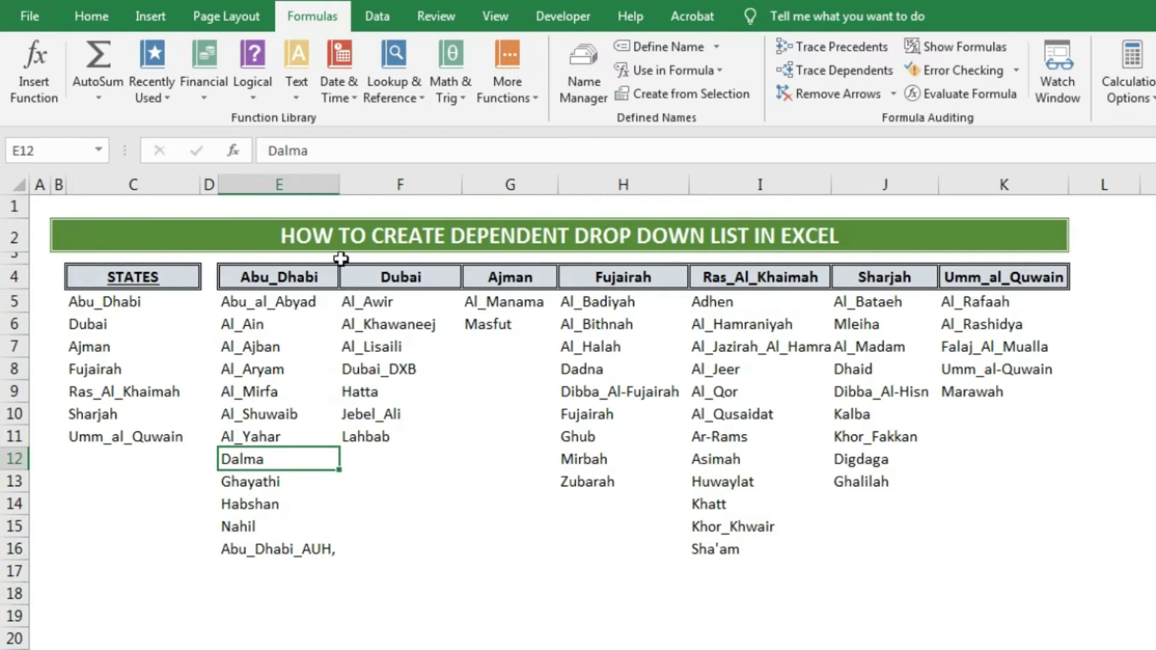
Step: Examine the STATES list and the list of cities under each state header in the source data
drag(113, 304, 110, 432)
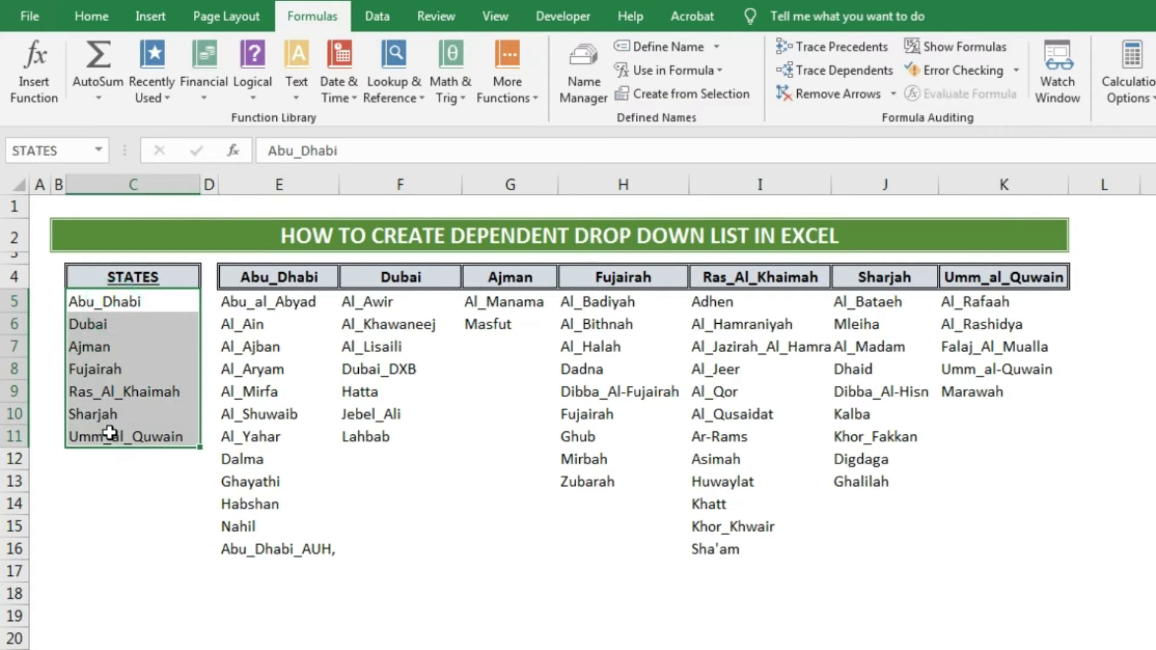
click(167, 595)
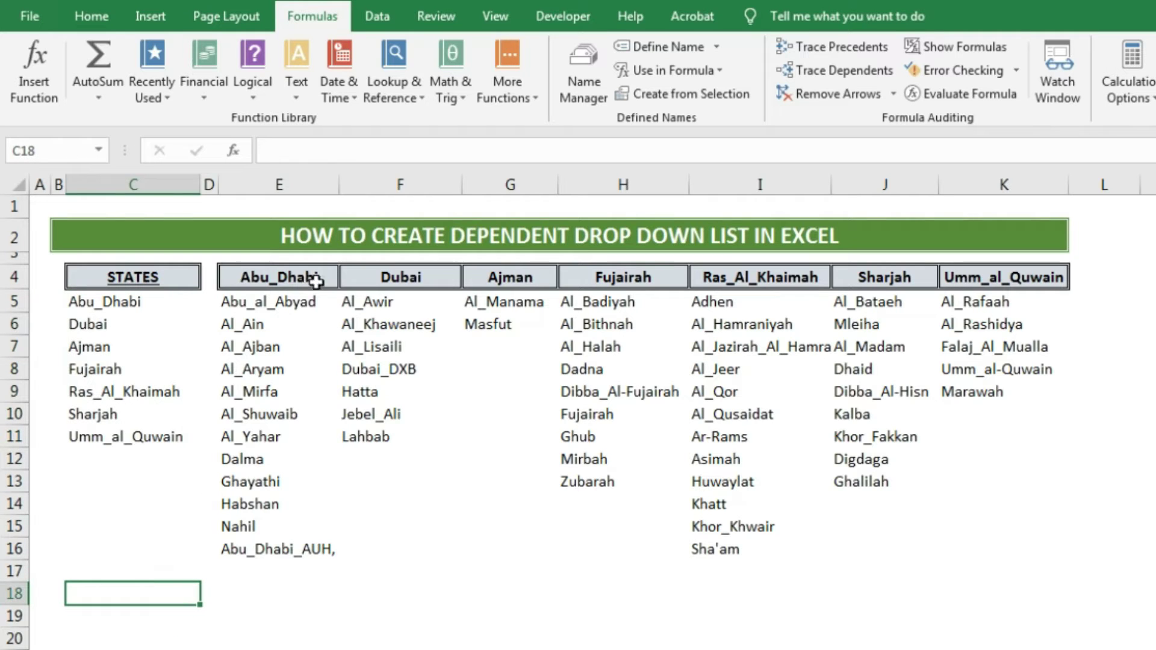
drag(283, 301, 258, 544)
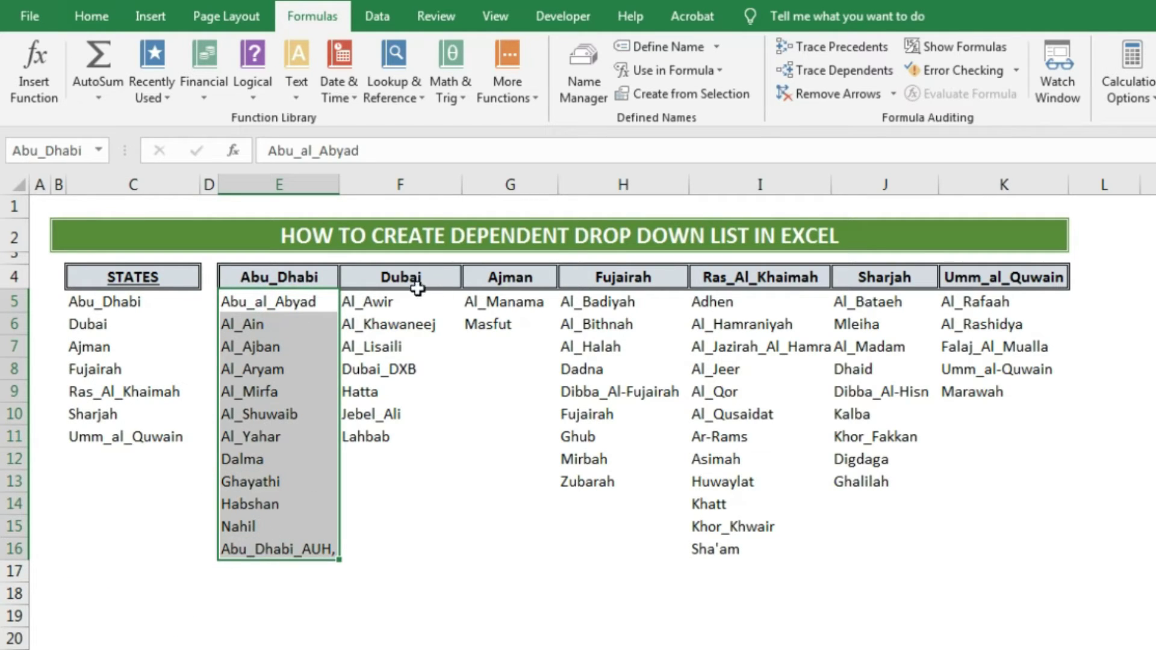
drag(407, 301, 404, 434)
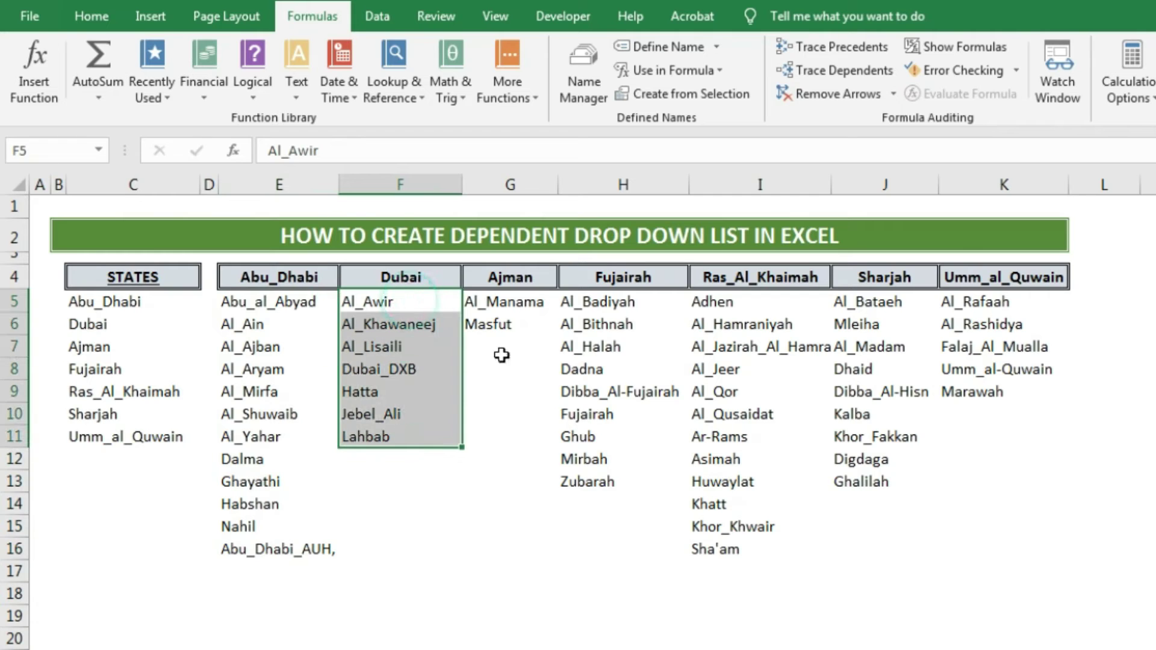
drag(525, 301, 604, 474)
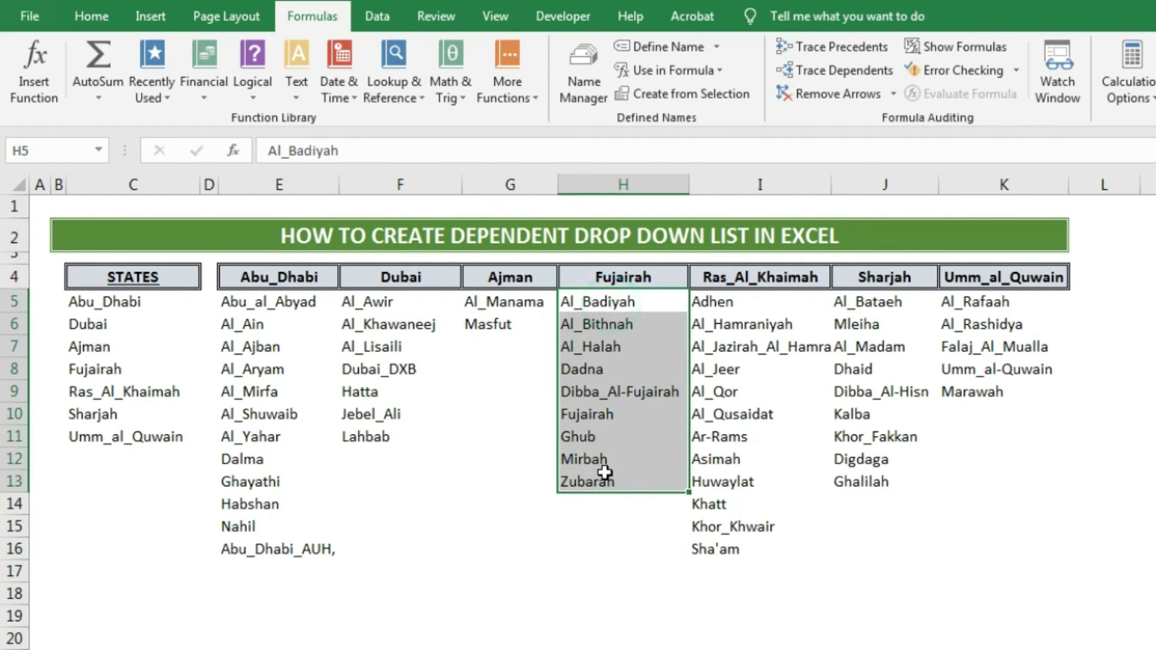
drag(753, 306, 759, 545)
drag(889, 305, 883, 482)
drag(1018, 304, 1009, 391)
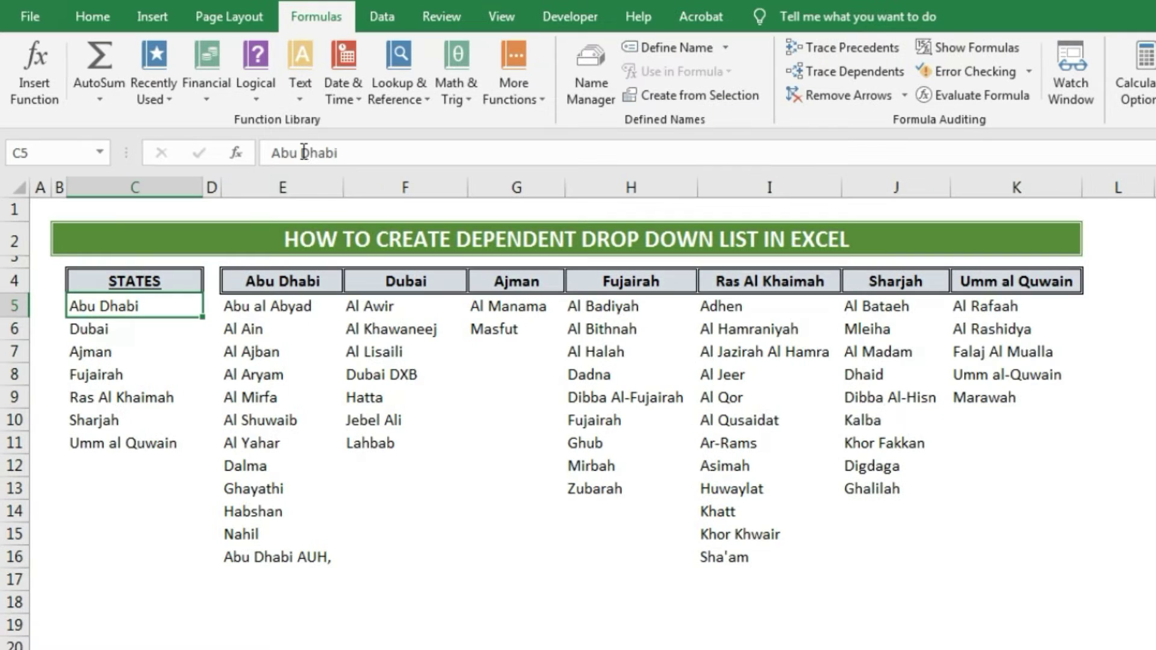
Step: Replace every space with an underscore in the state and city lists, range C4:K16 of the Data Sheet
click(304, 152)
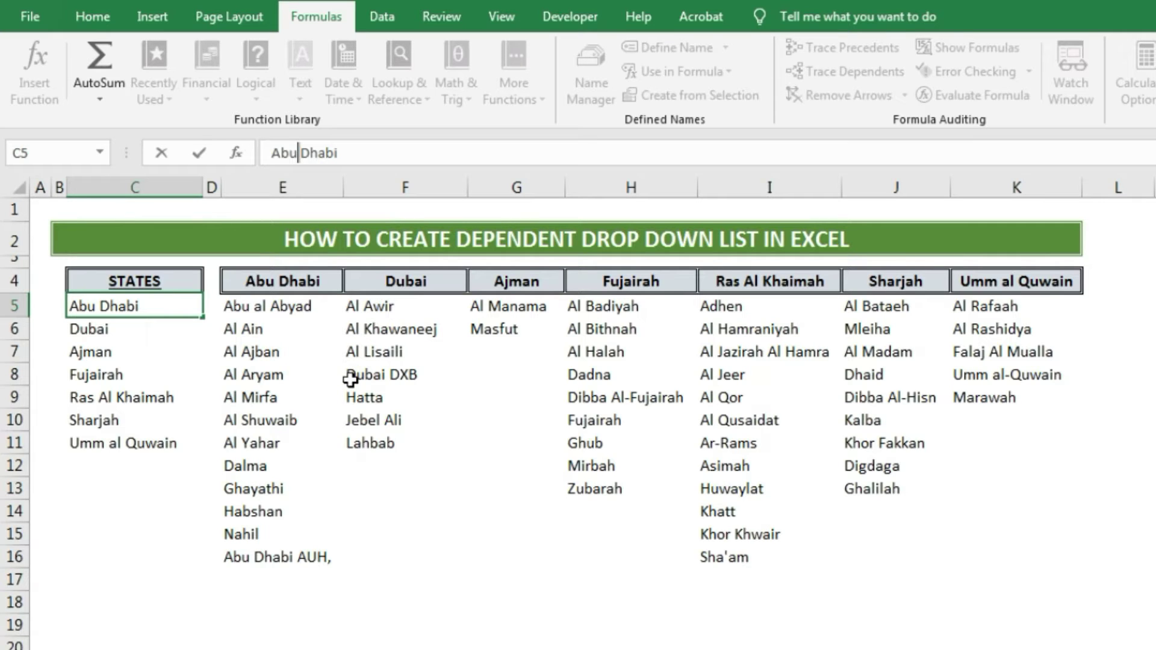
click(348, 397)
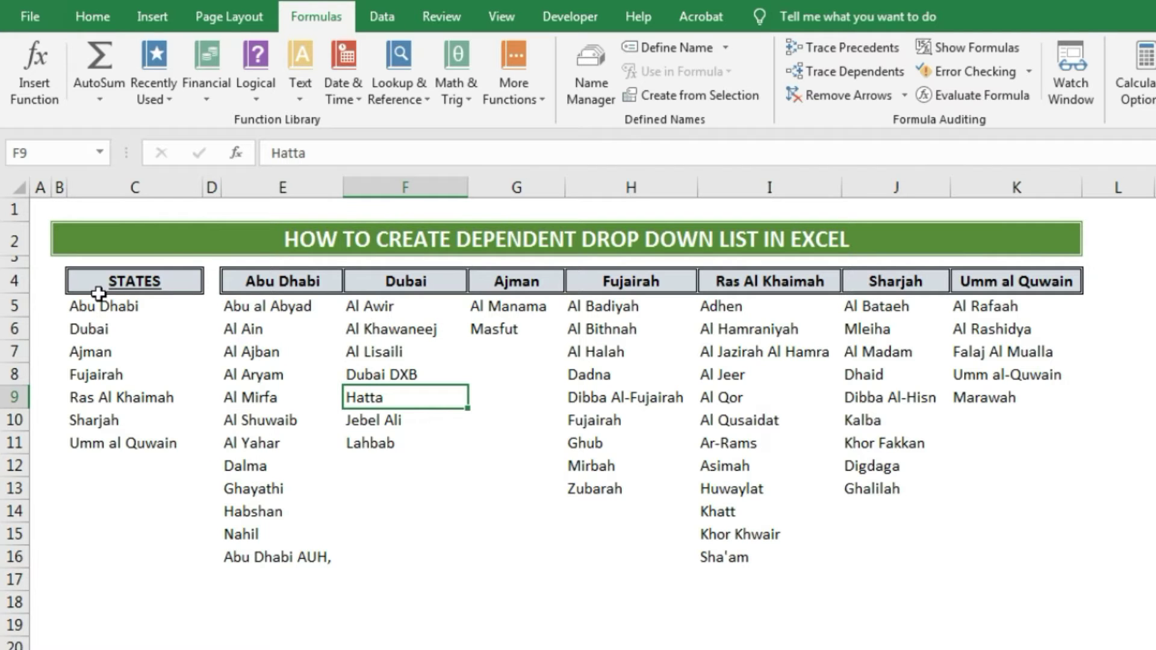
drag(100, 285, 1017, 558)
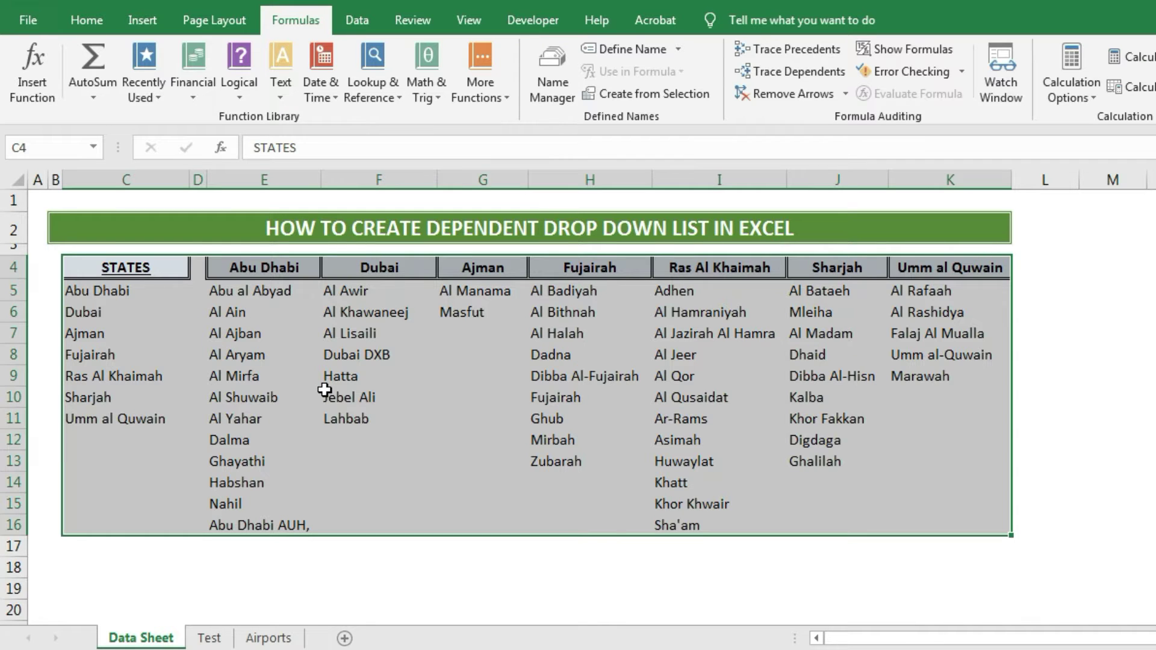
key(ctrl+f)
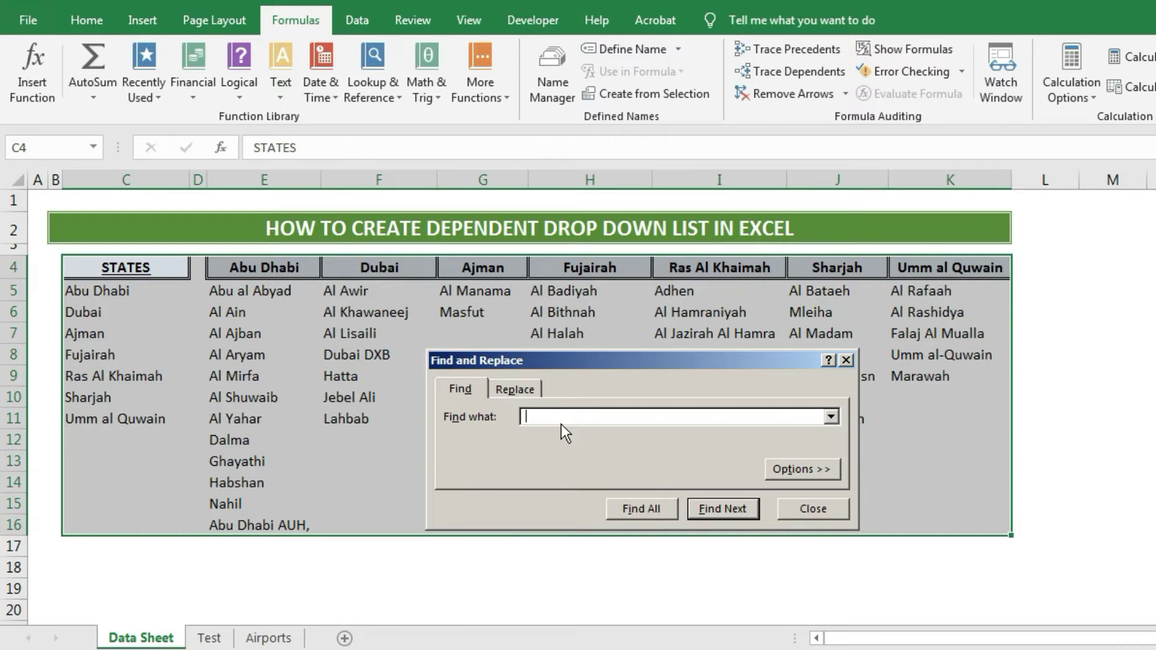
click(514, 388)
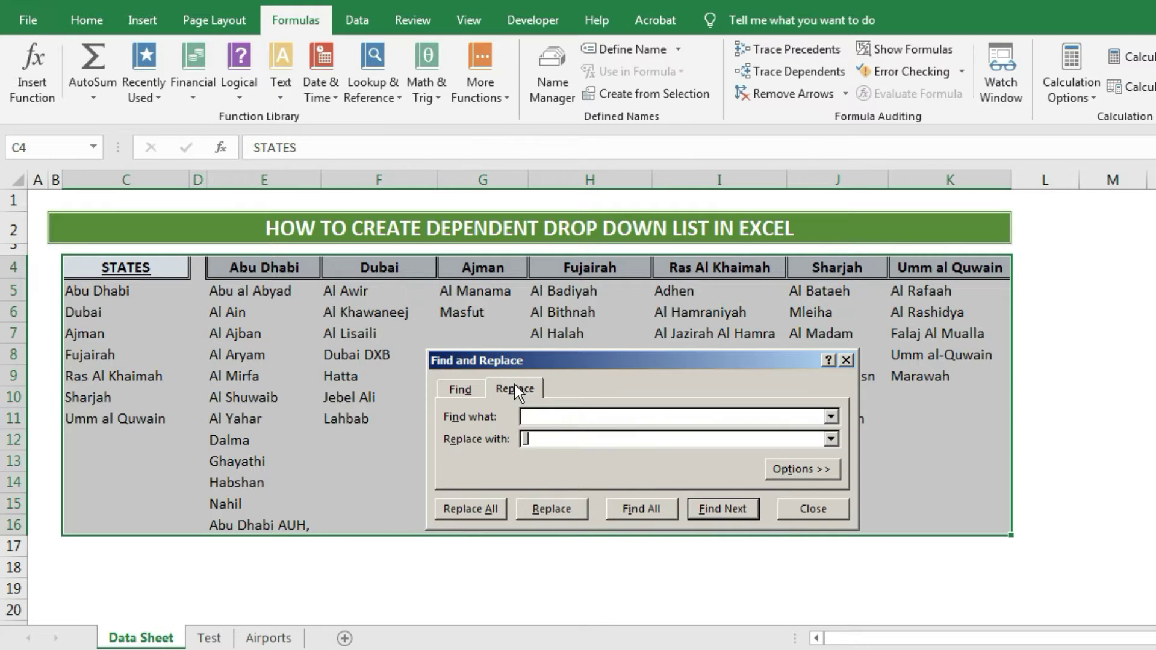
click(544, 438)
click(468, 511)
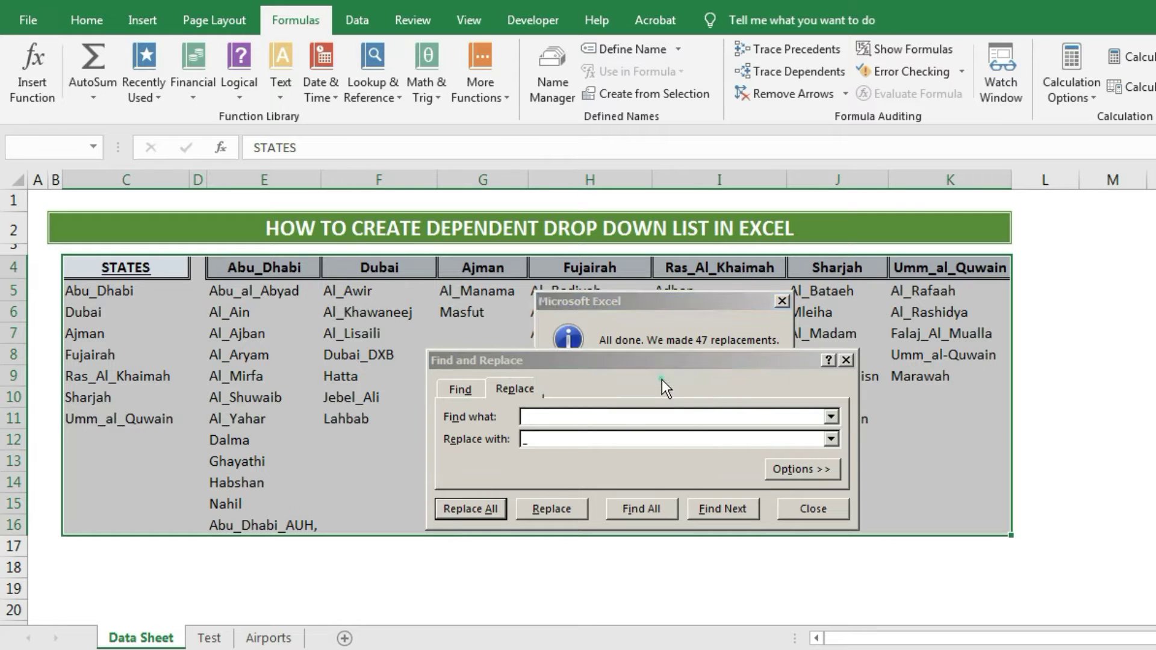
click(663, 379)
click(790, 504)
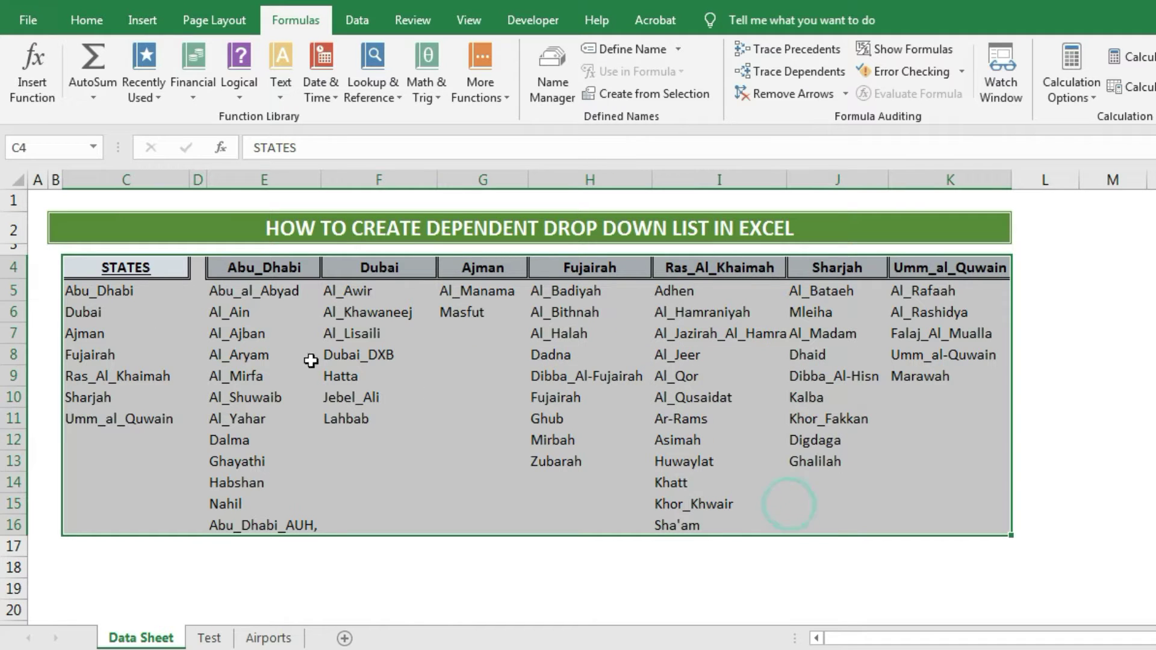
click(91, 301)
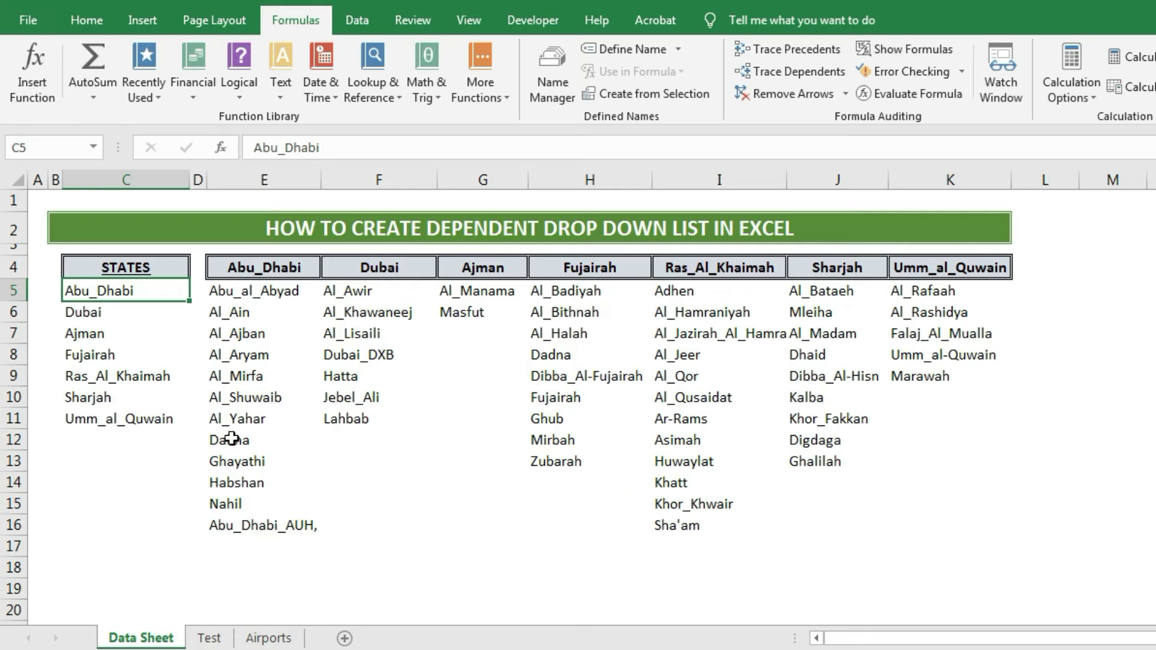
click(563, 548)
Step: Create a named range from the states list C4:C11, taking the name from the top row only
drag(125, 265, 127, 418)
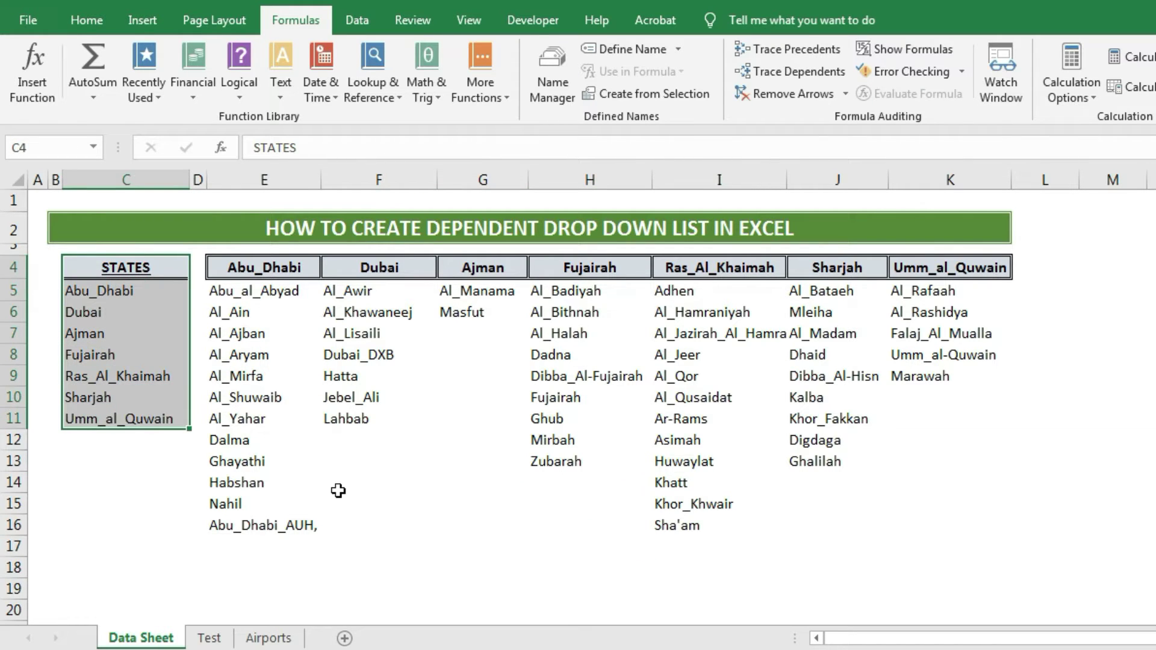
click(648, 95)
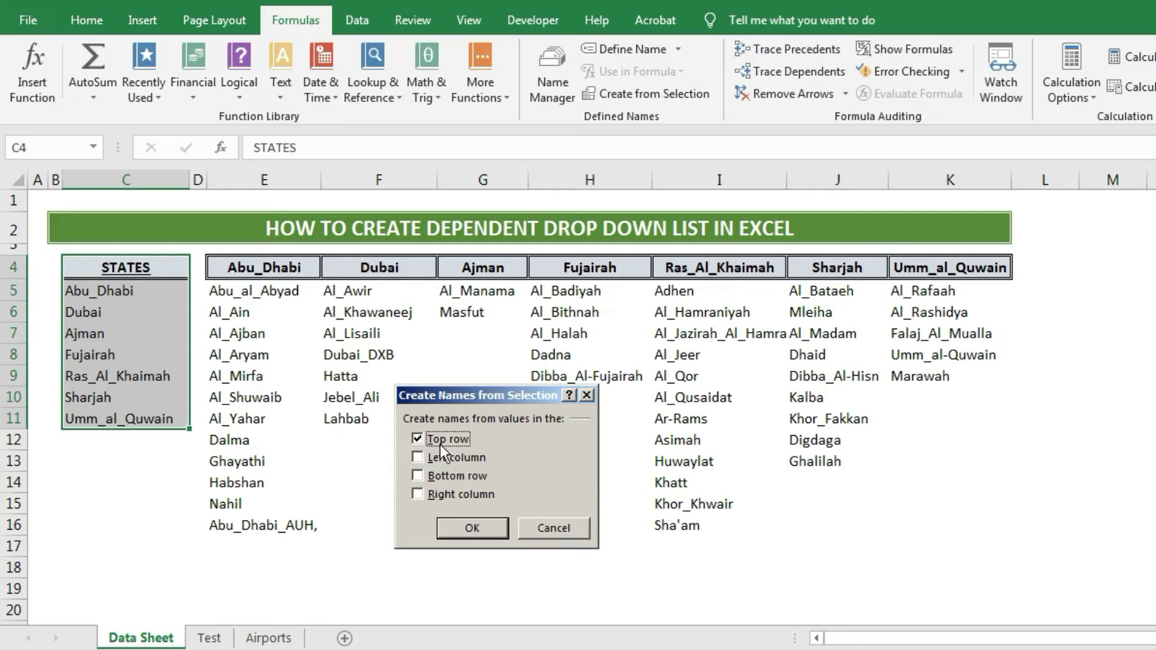
click(454, 529)
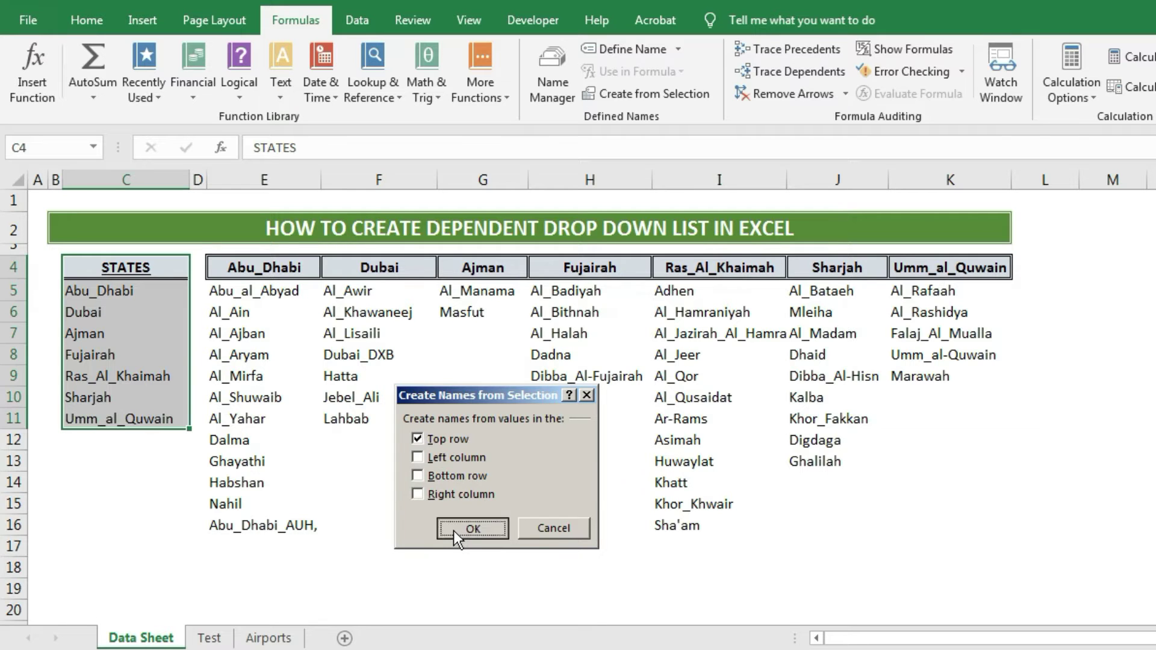
Step: Check the STATES named range by jumping to it and viewing its entry in the Name Manager
click(356, 460)
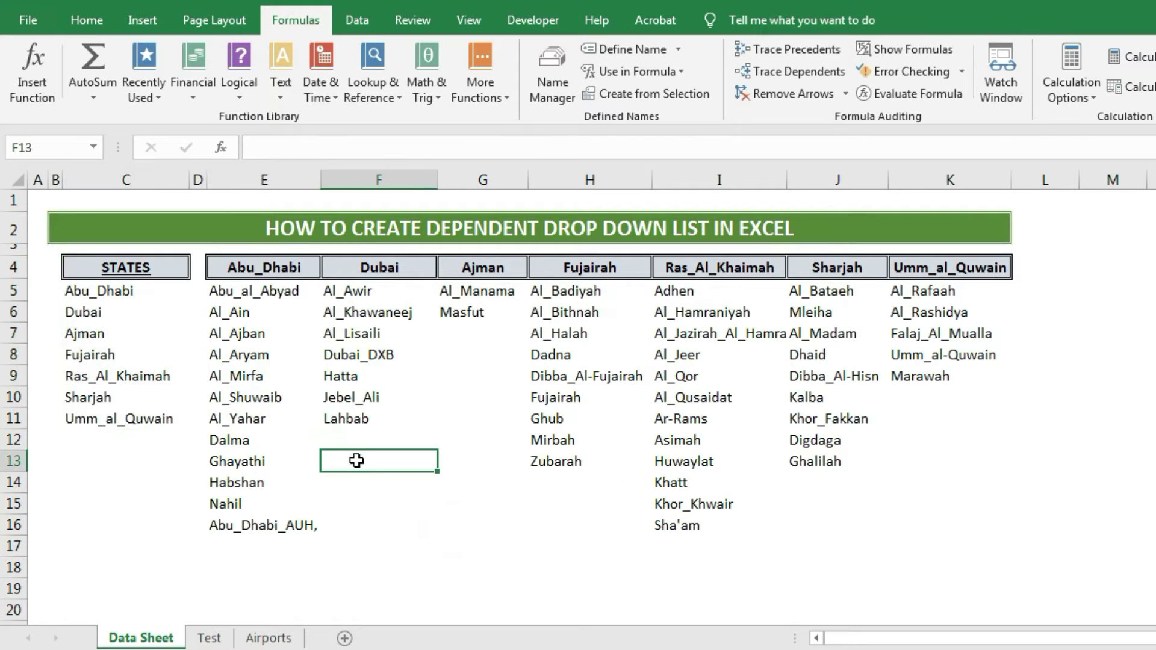
click(94, 147)
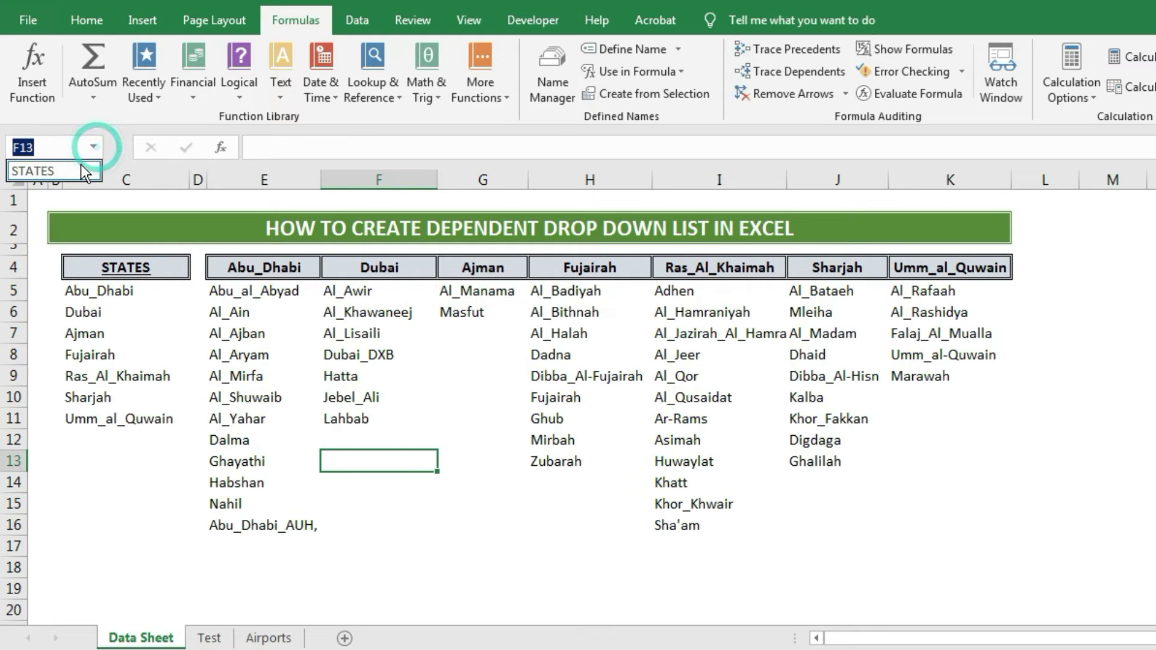
click(78, 174)
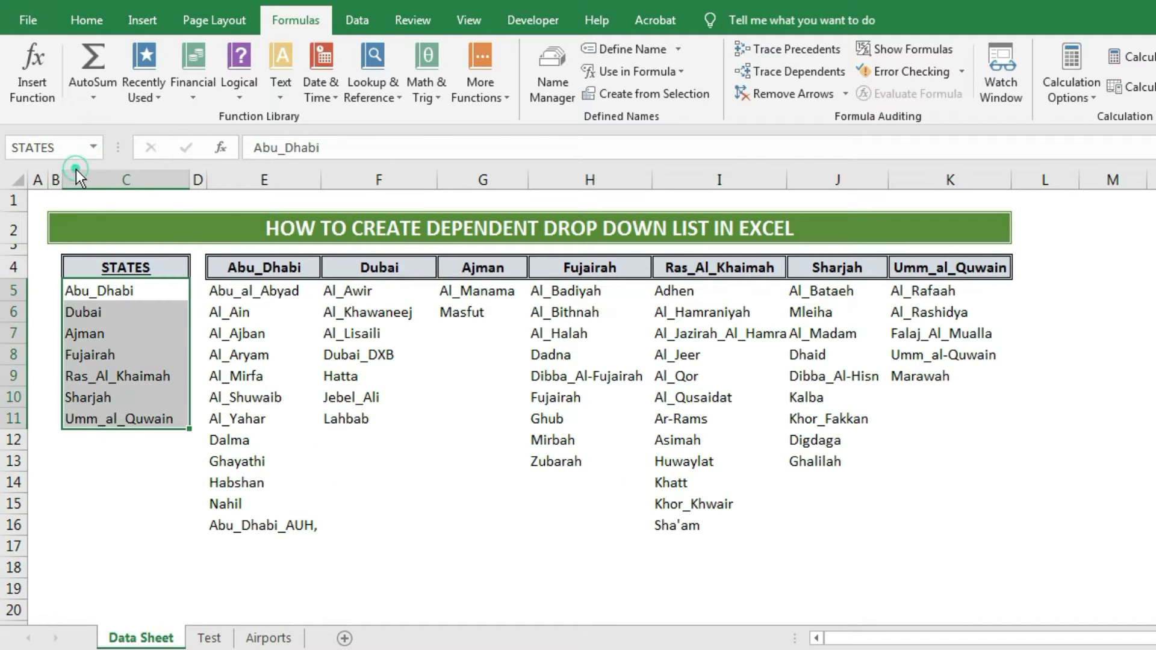
click(269, 399)
click(544, 96)
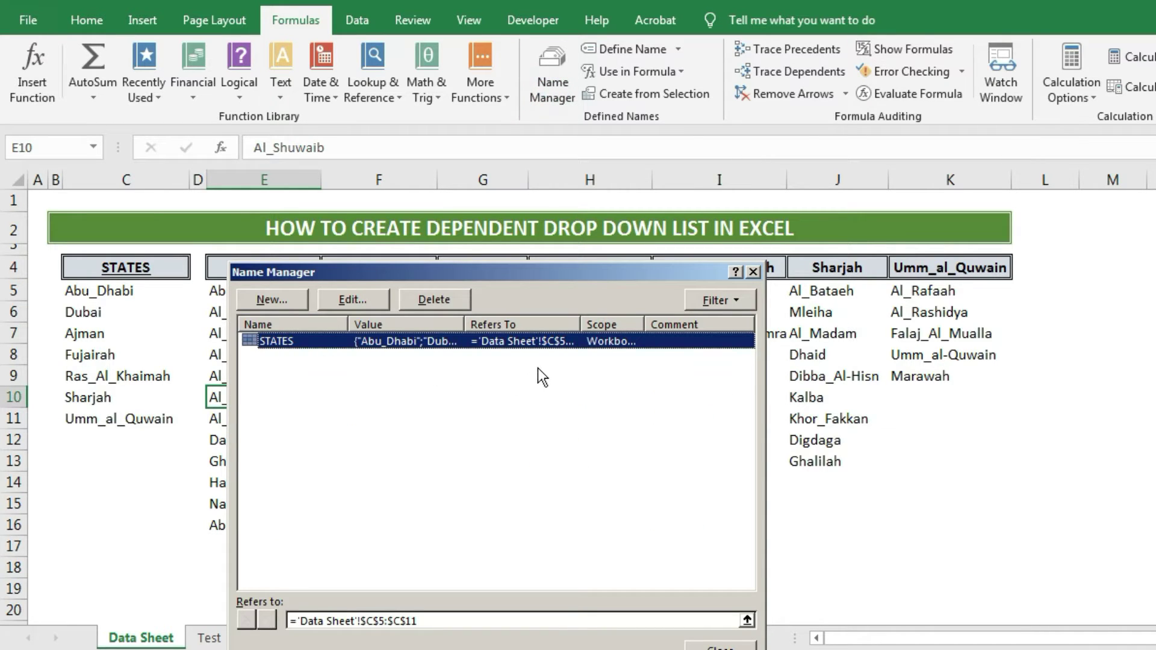
click(754, 269)
click(364, 479)
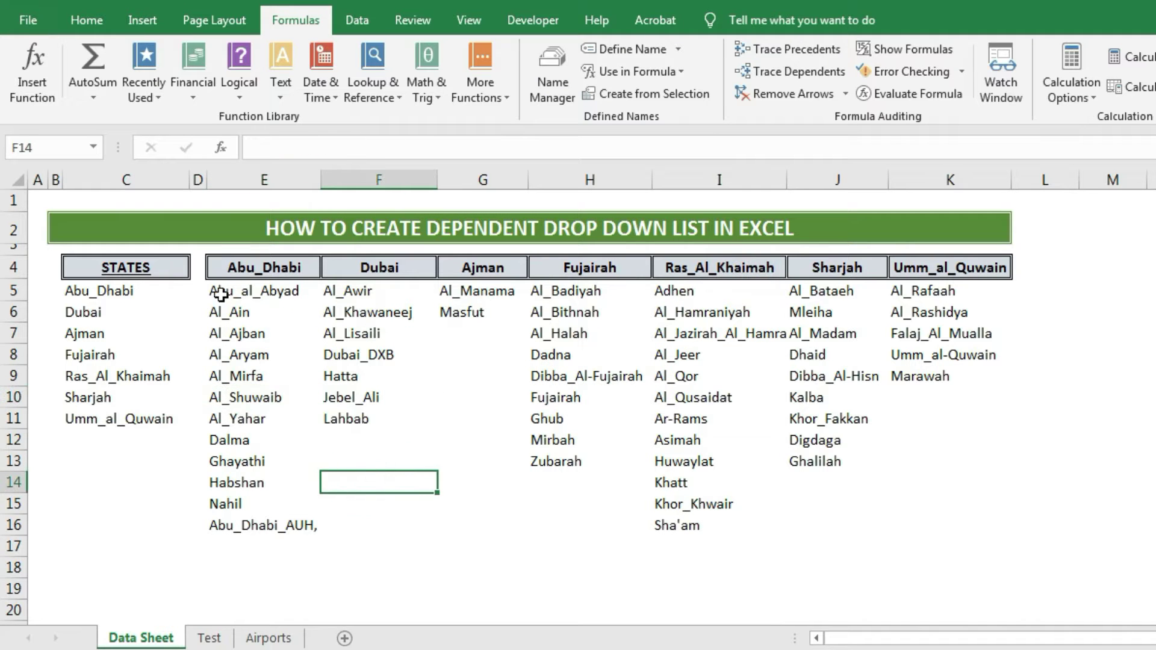
Step: Create named ranges from the city lists E4:K16 of the Data Sheet, taking the names from the top row only
drag(220, 270, 938, 523)
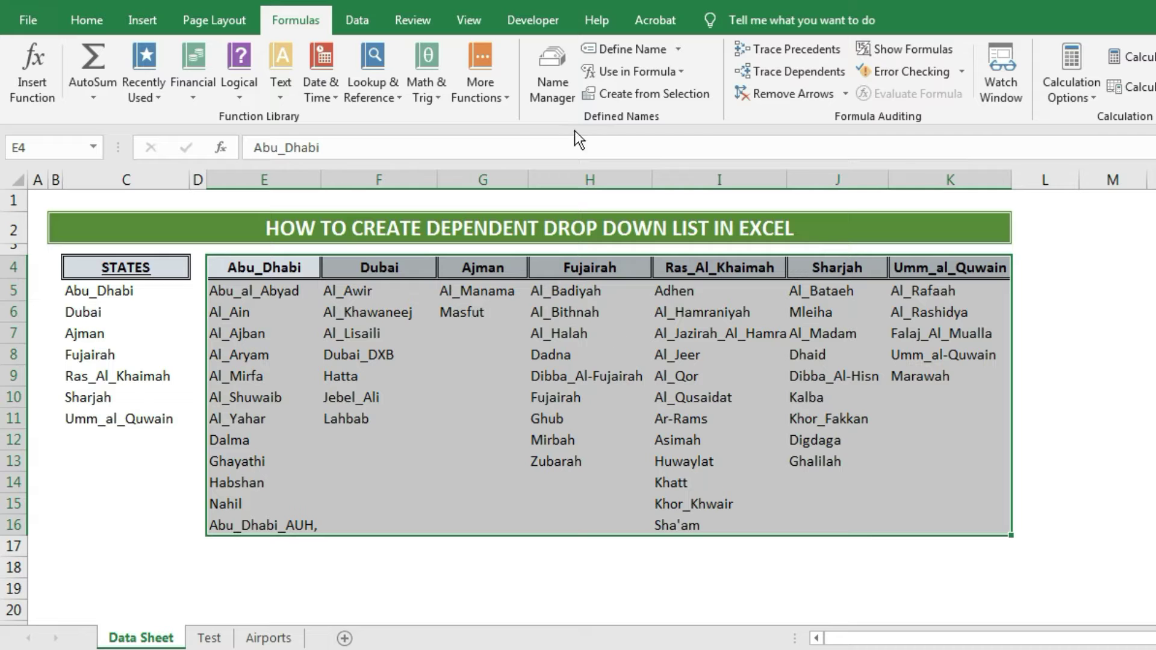
click(651, 99)
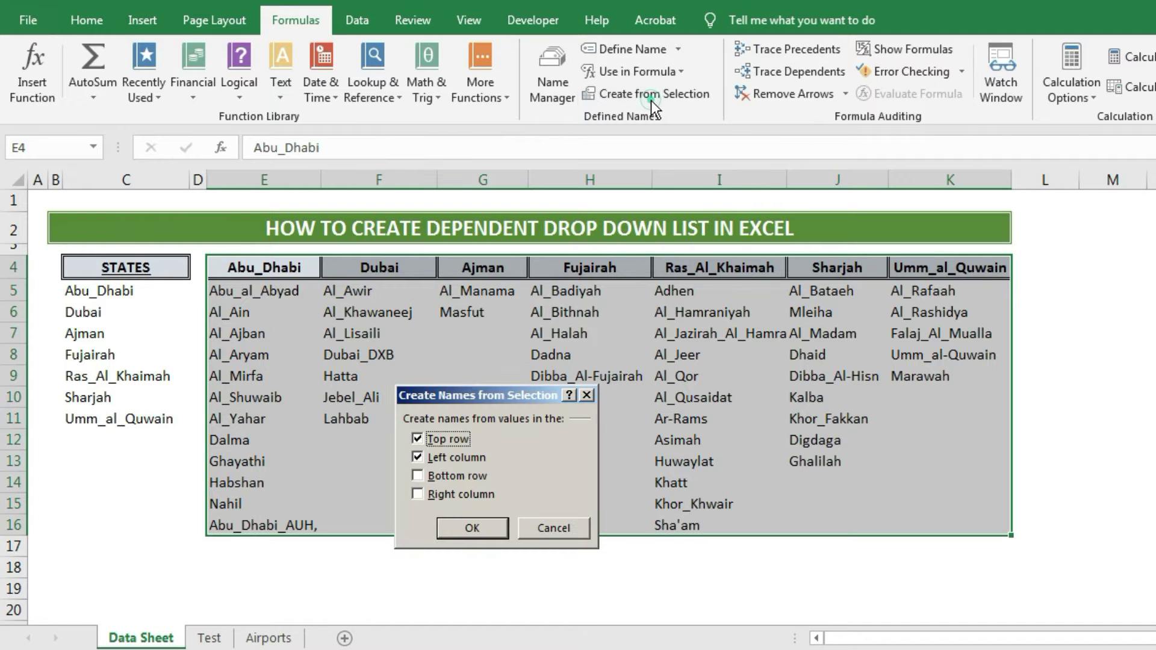
click(418, 459)
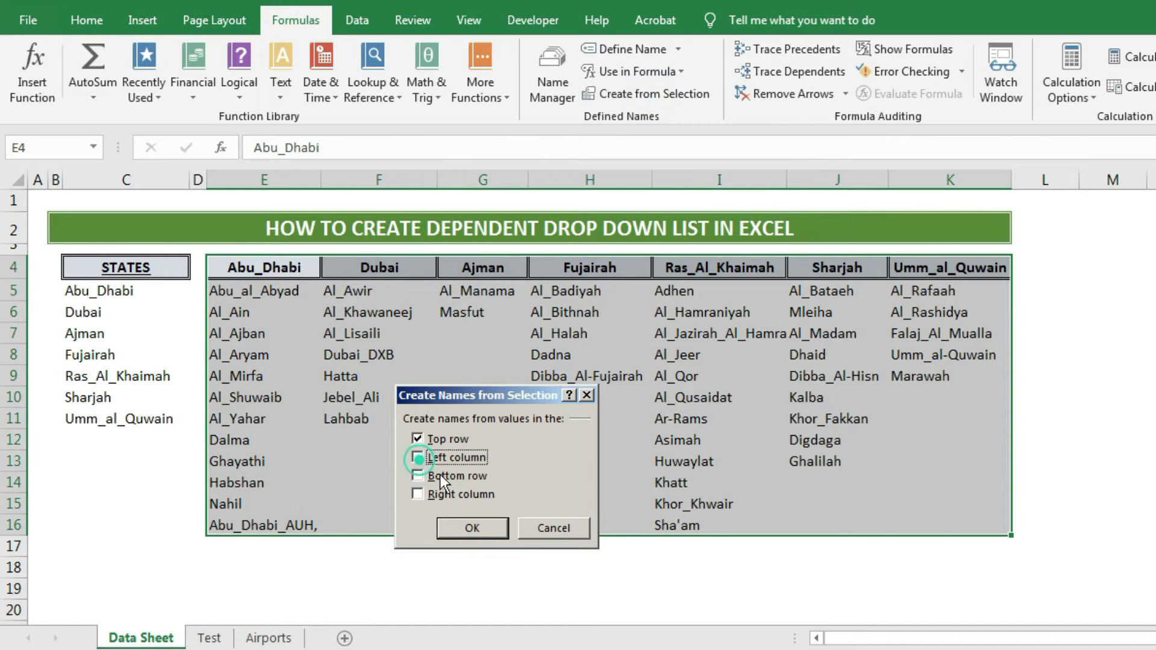
click(465, 528)
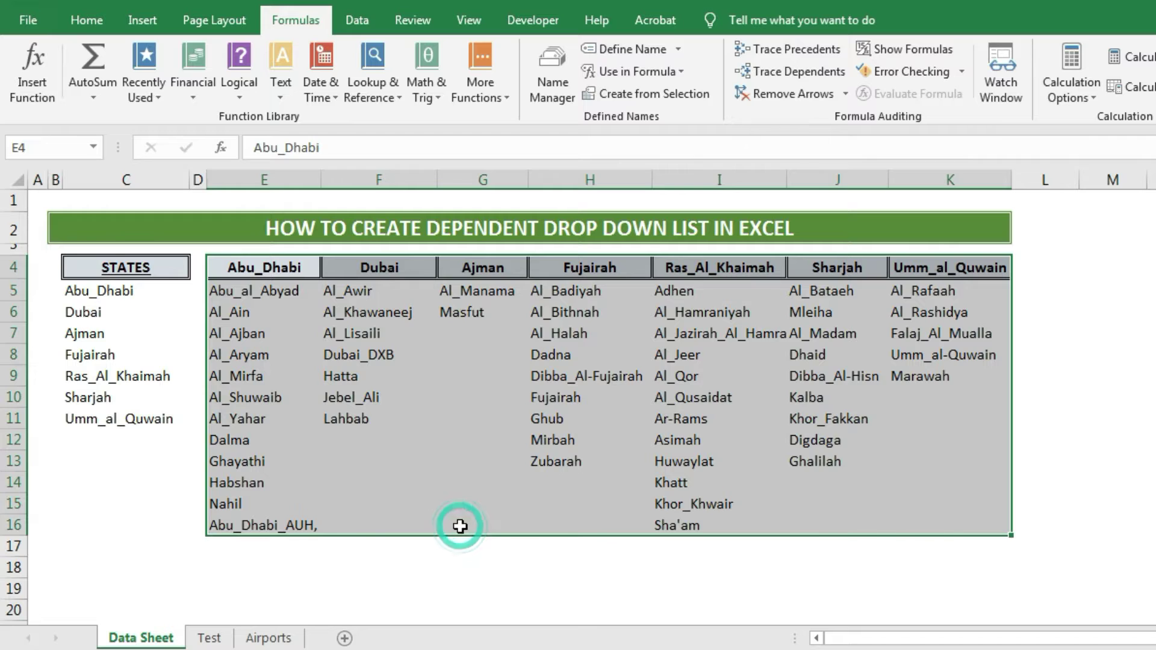
click(478, 443)
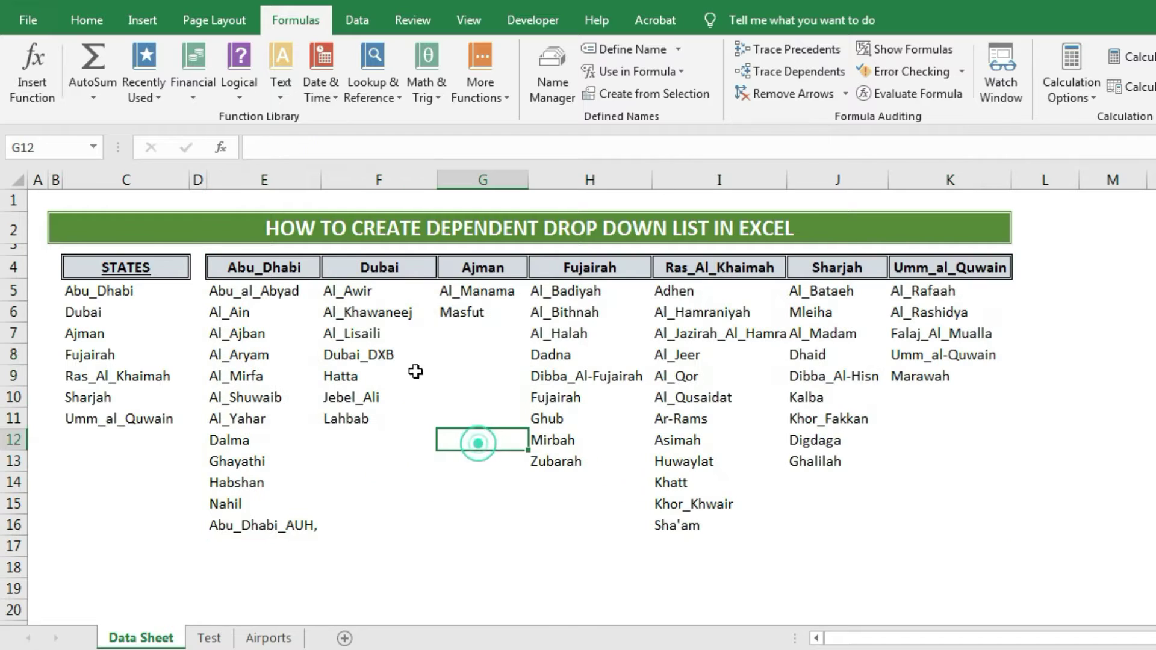
Step: Check the city named ranges by jumping to Ajman, Fujairah, Dubai and Sharjah in turn
click(95, 147)
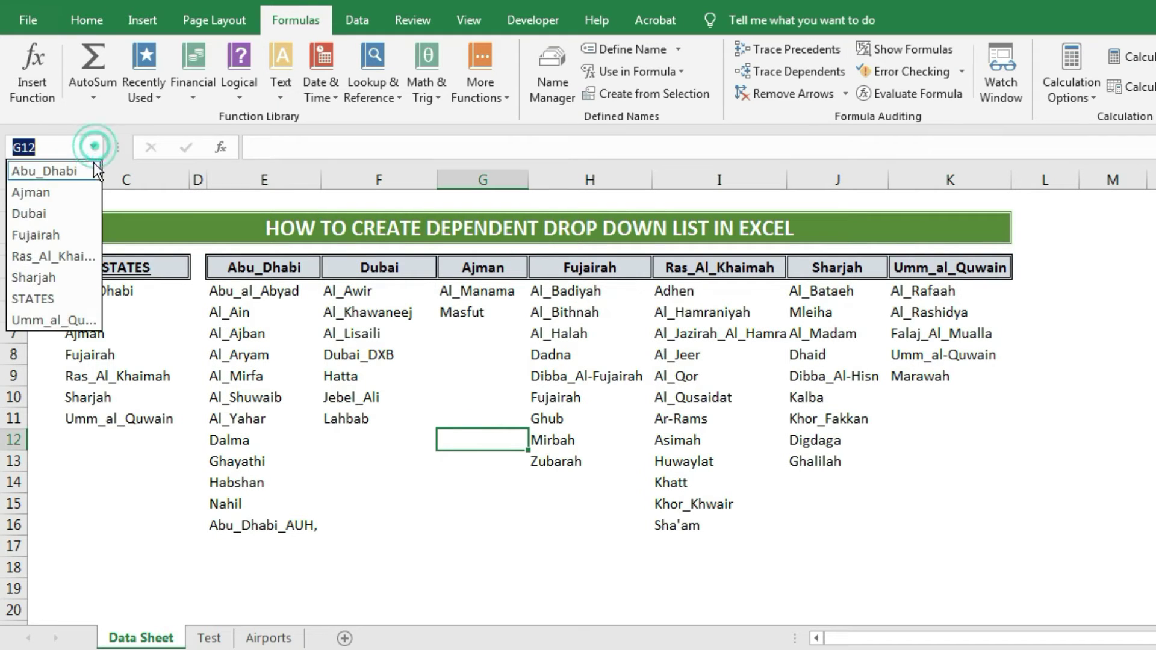
click(82, 194)
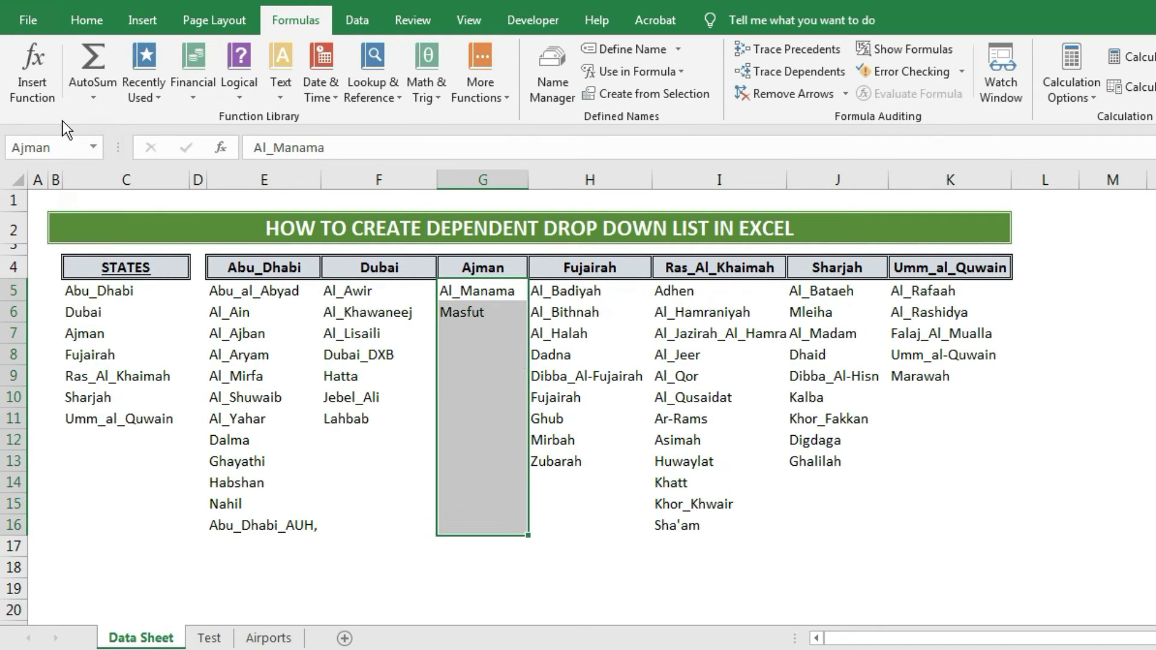
click(95, 147)
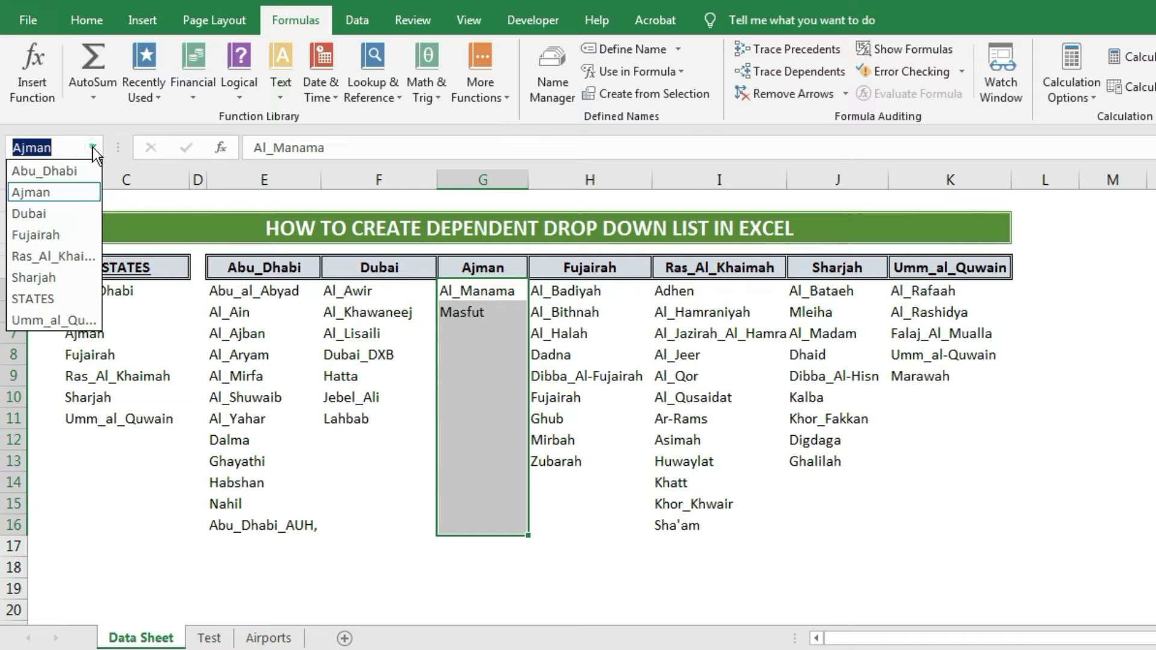
click(64, 227)
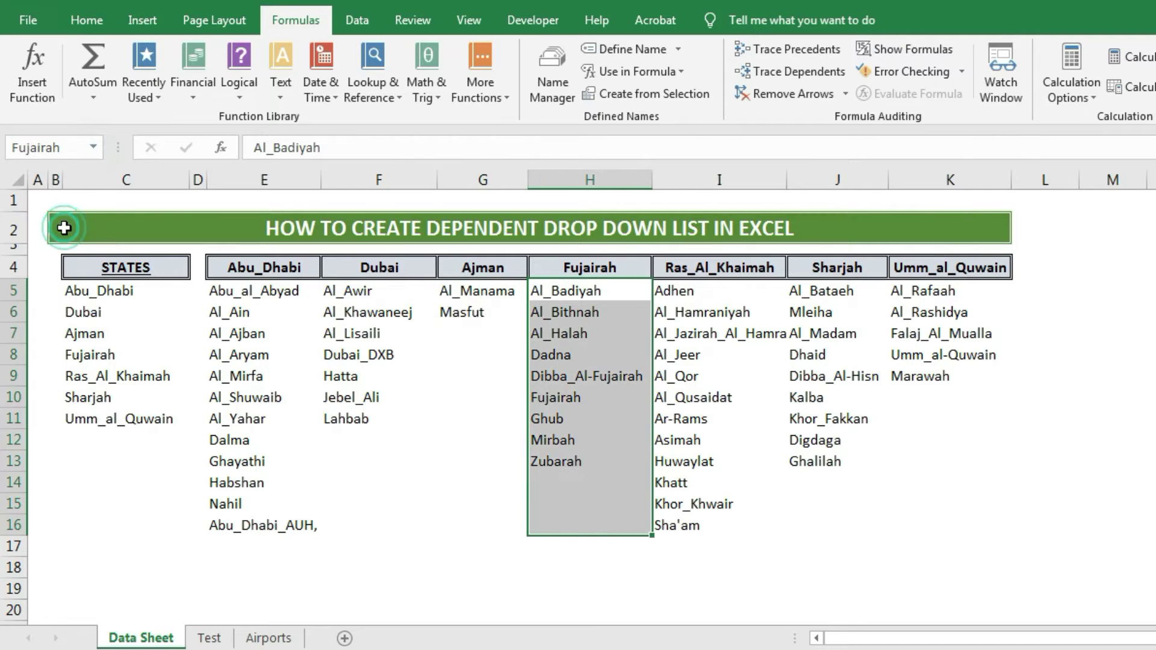
click(96, 147)
click(73, 214)
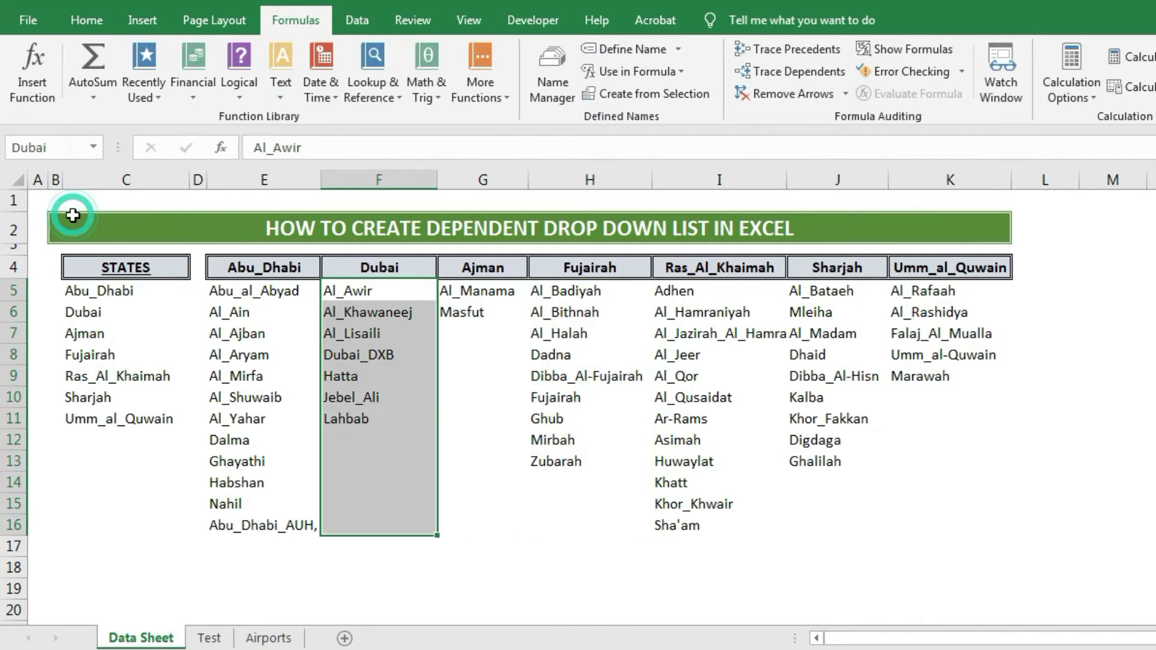
click(100, 147)
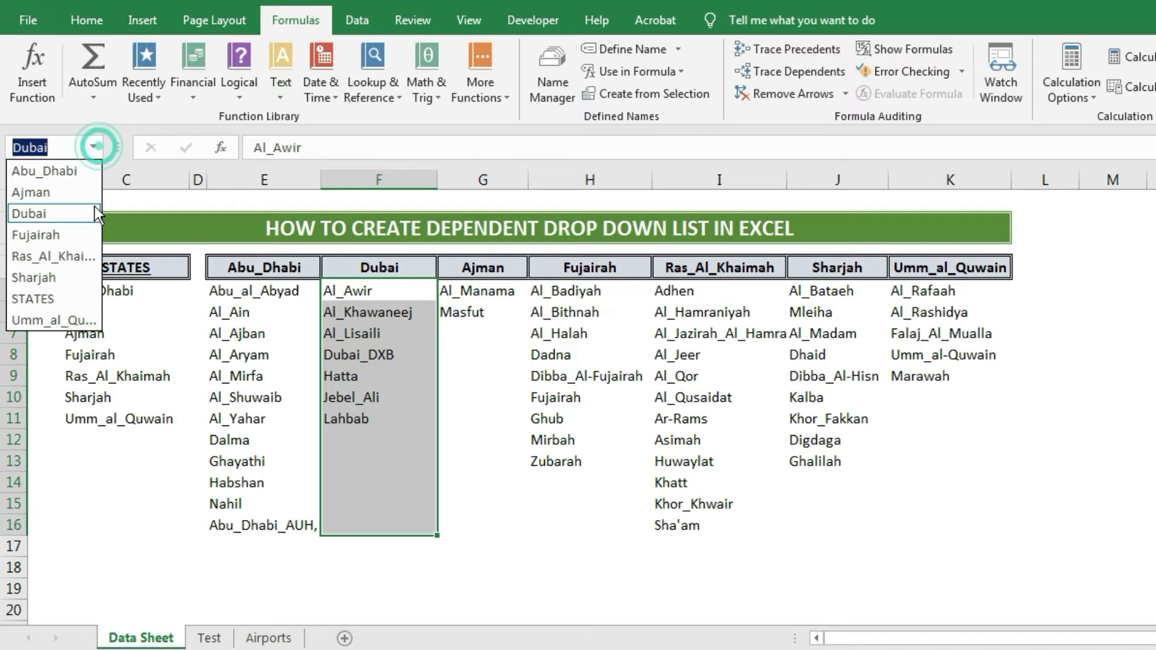
click(76, 208)
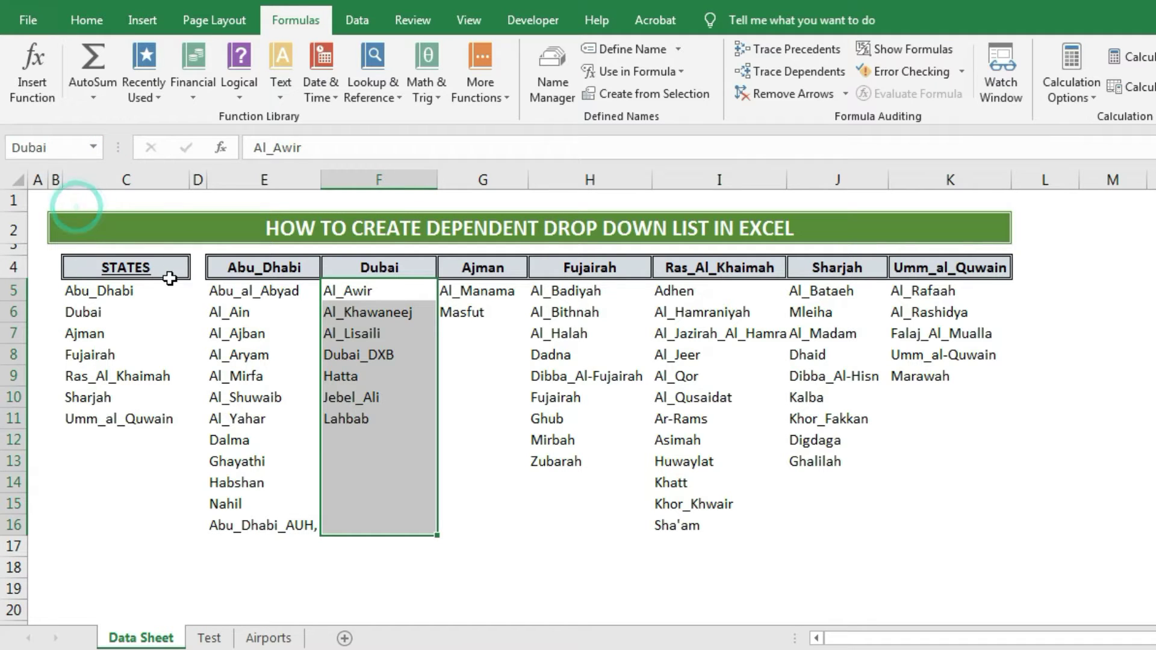
click(91, 147)
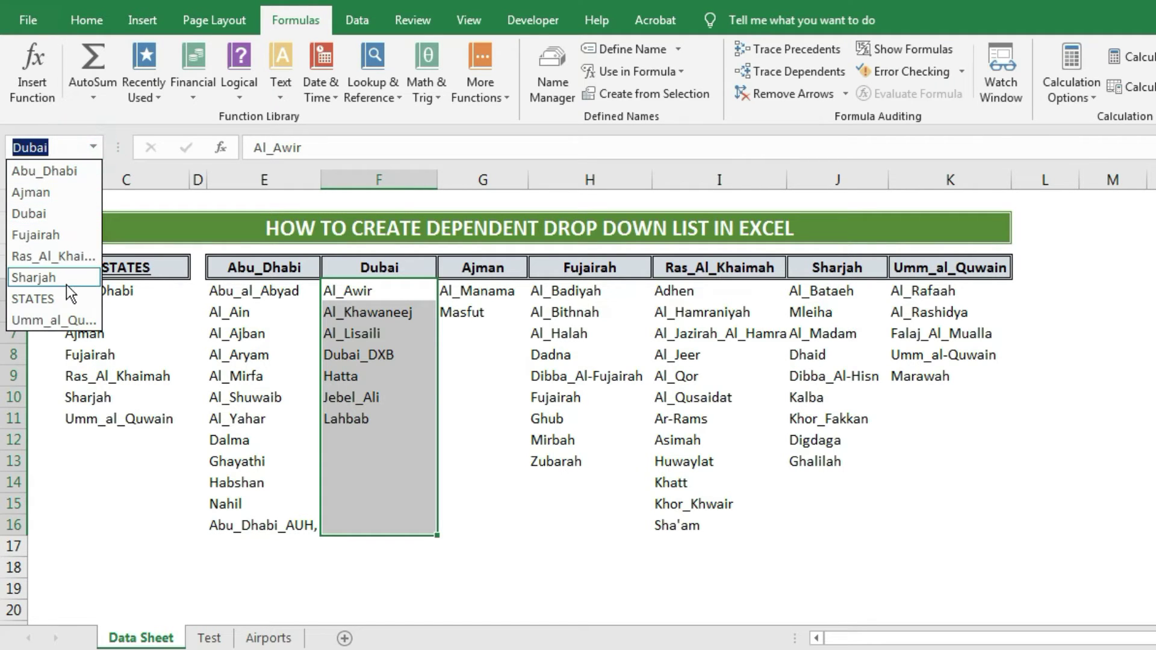
click(66, 280)
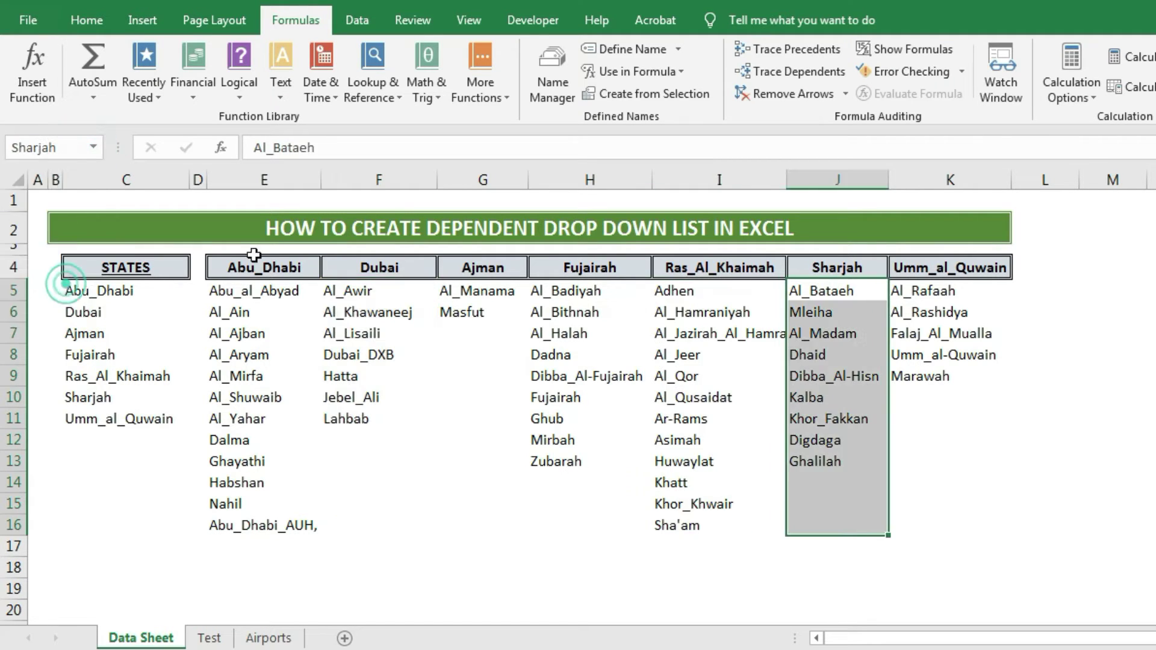
click(957, 392)
click(521, 504)
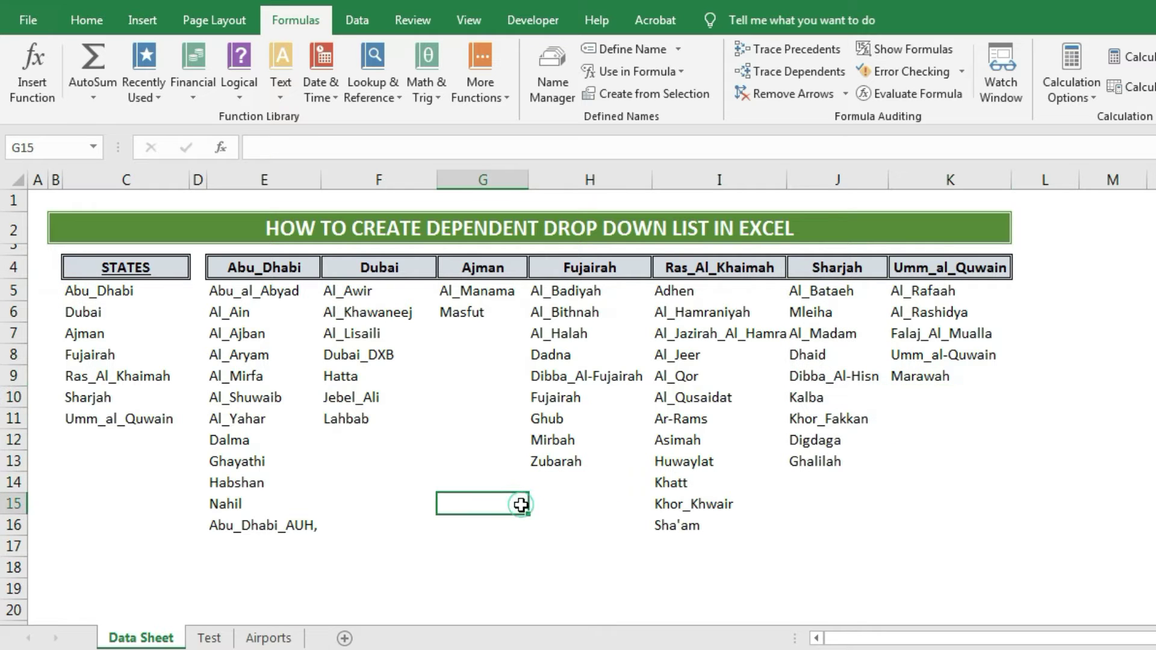
Step: On the Test sheet, add list data validation to the STATES cell B5 with the source =STATES
click(209, 638)
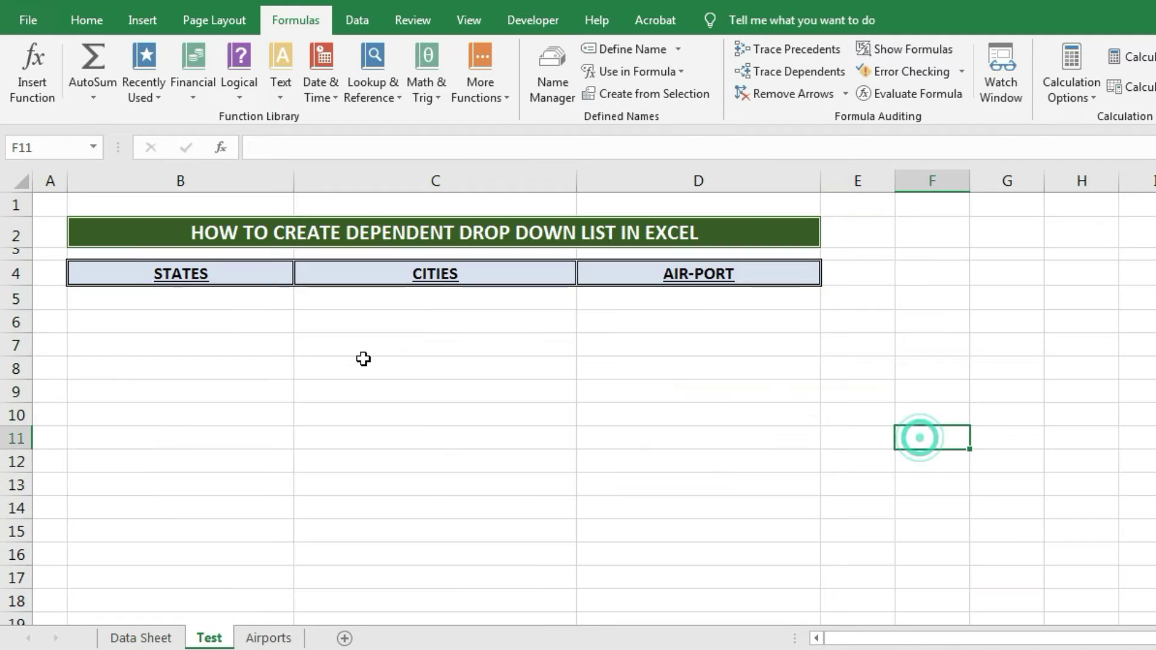
click(262, 307)
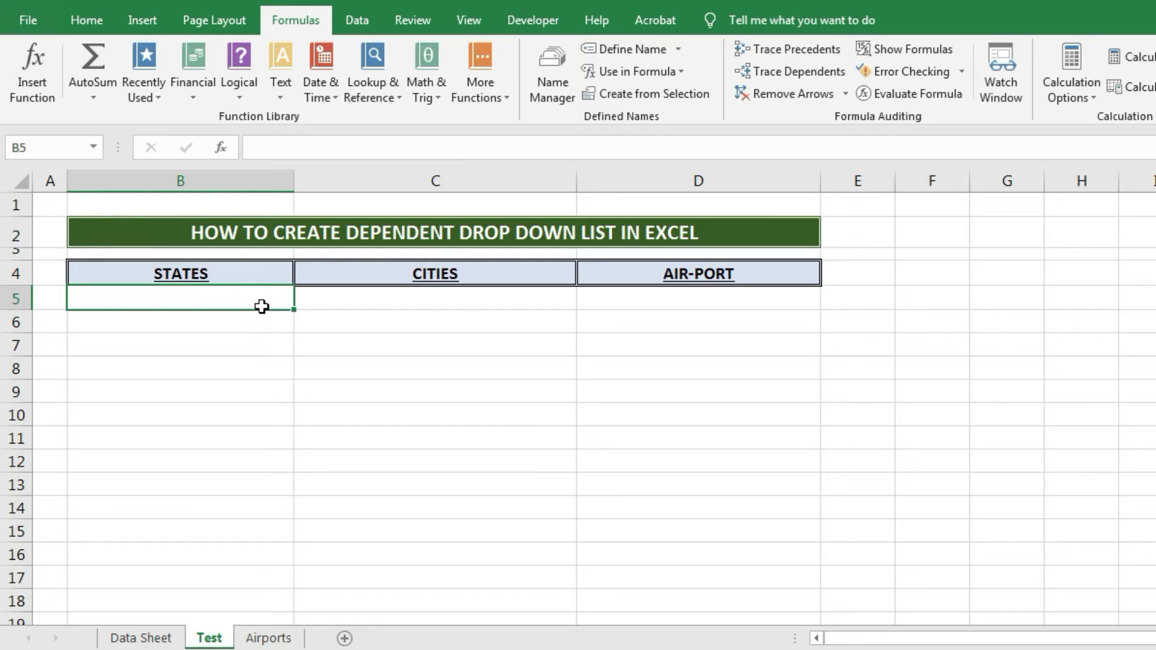
click(364, 20)
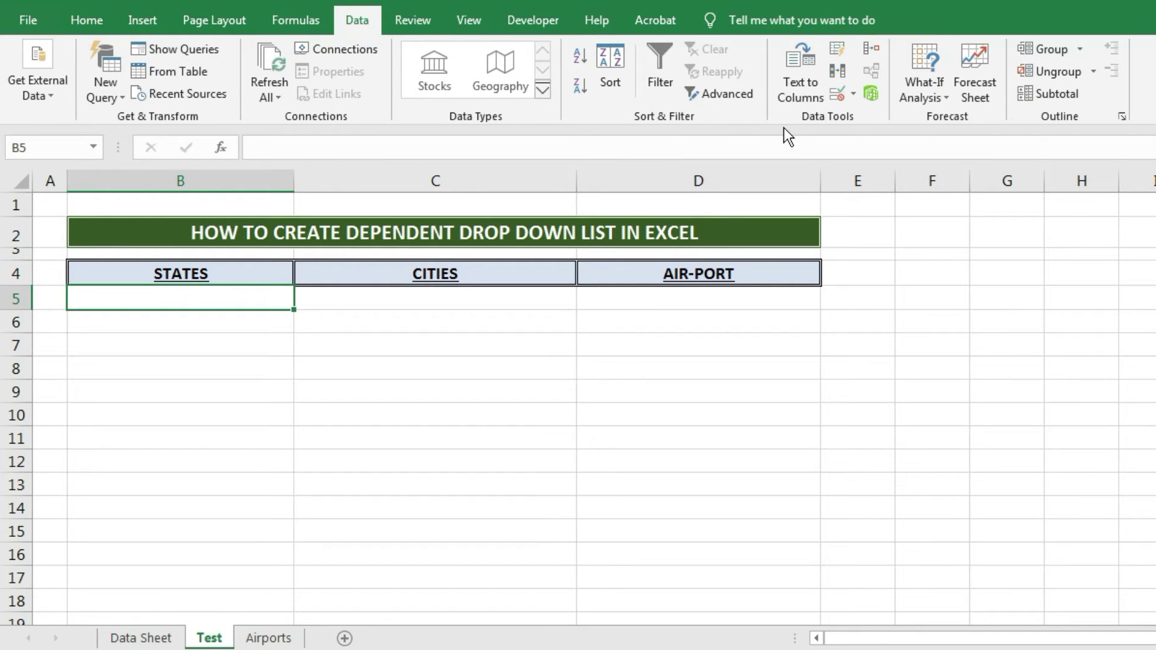
click(866, 118)
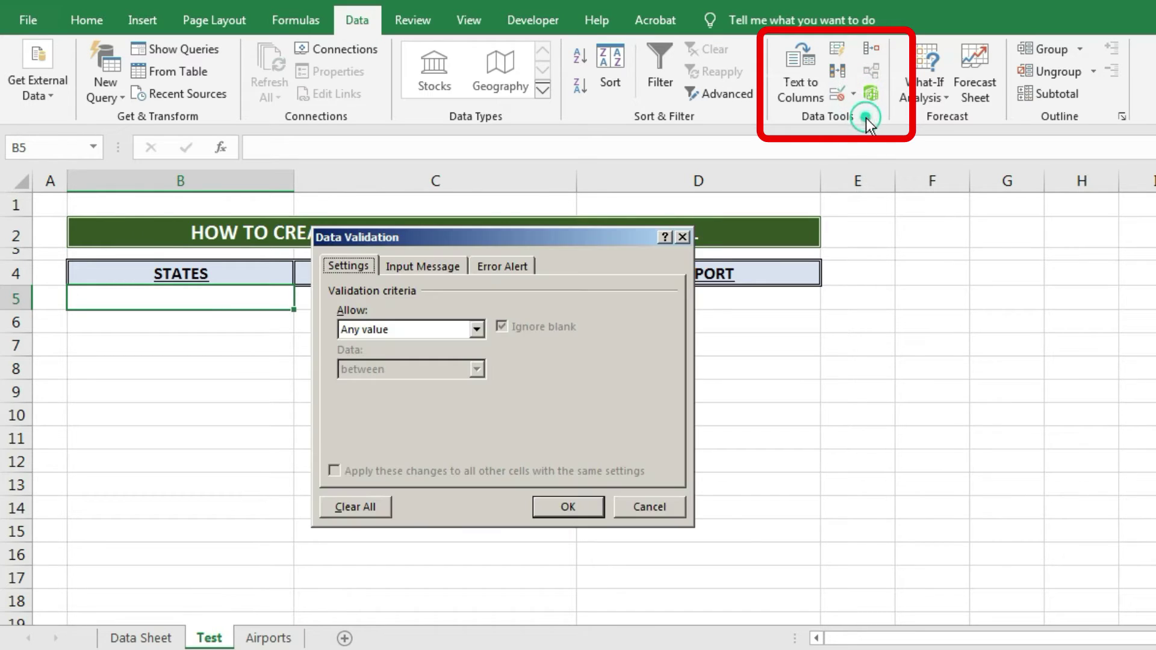
click(479, 330)
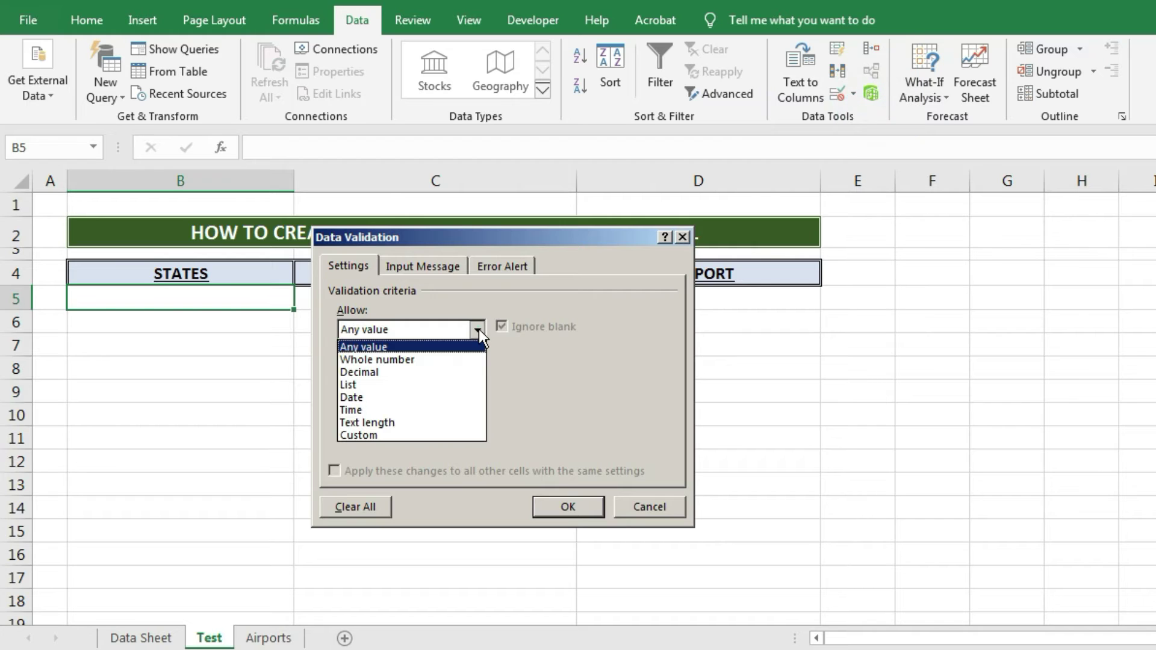
click(450, 384)
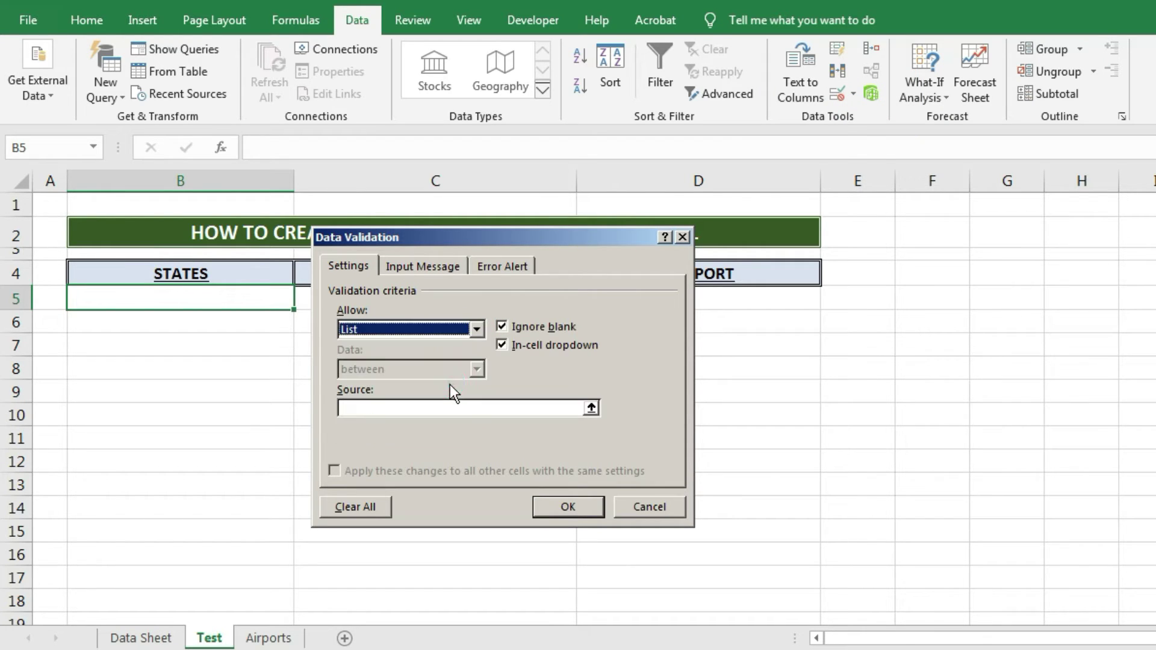
click(492, 416)
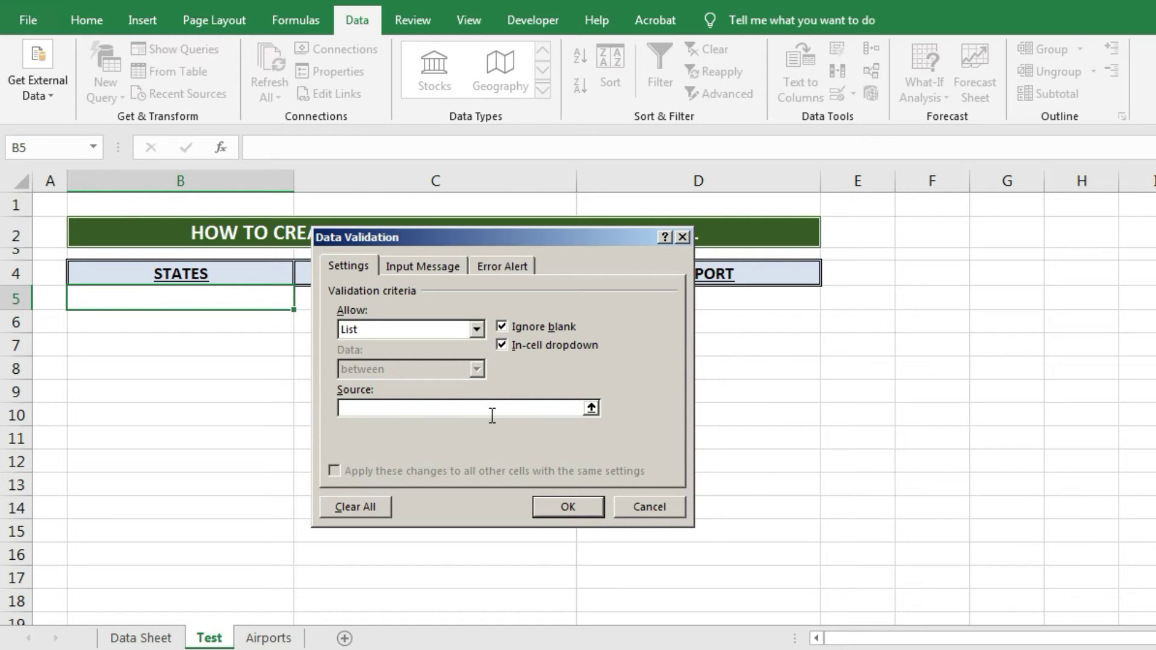
text(=)
key(F3)
click(412, 409)
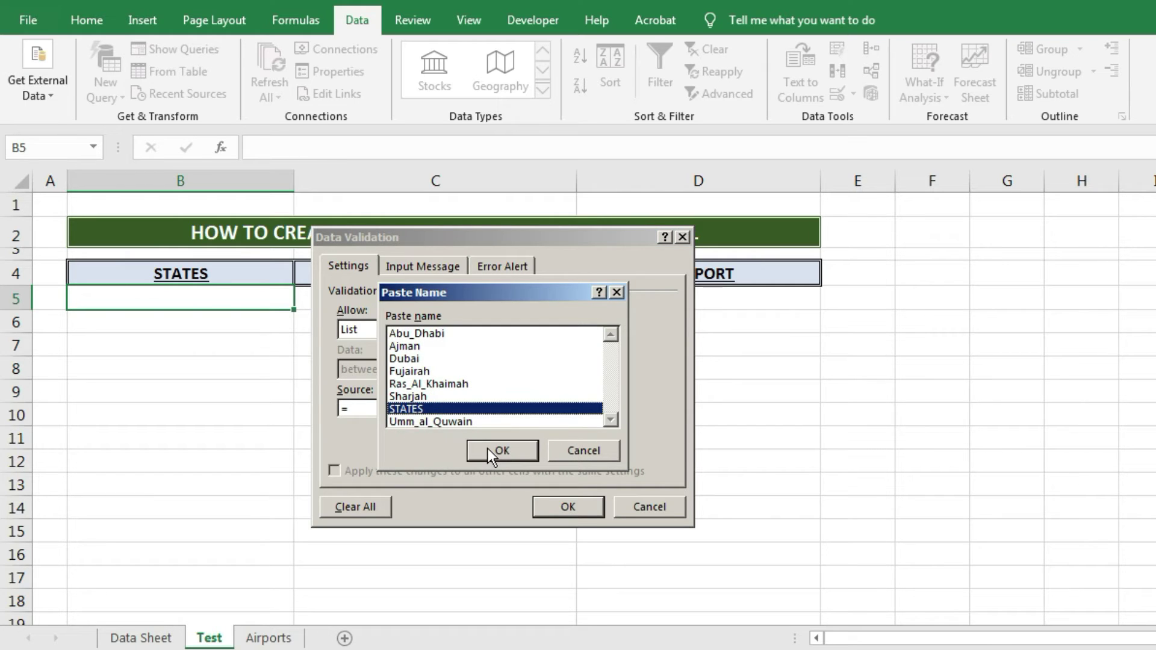
click(495, 450)
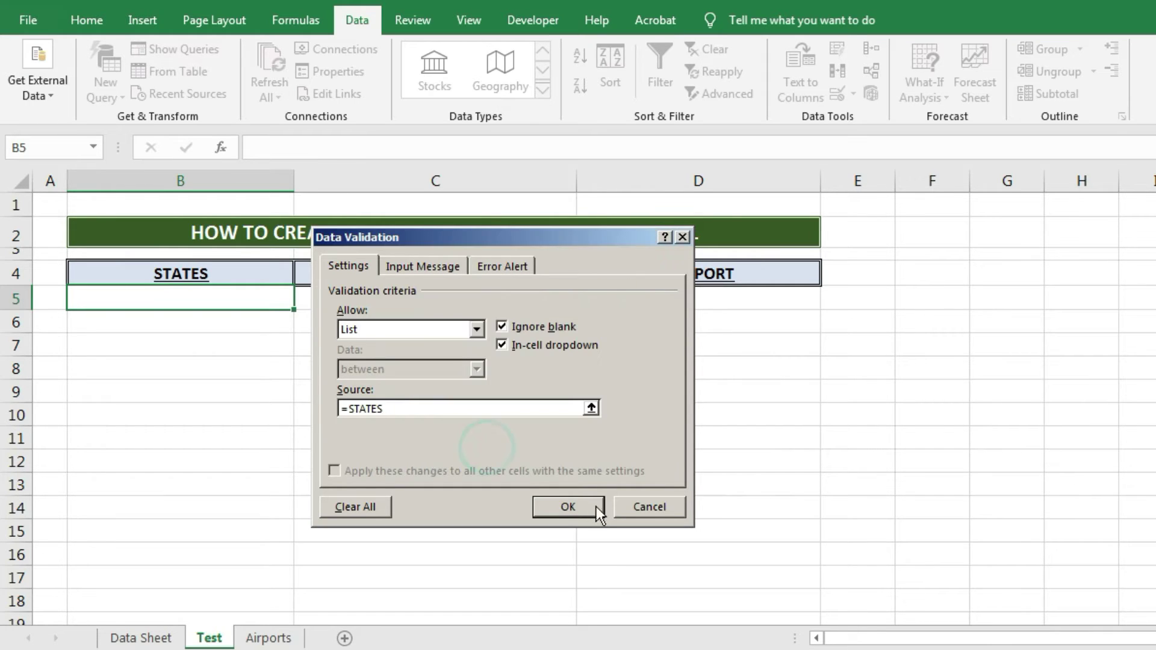
click(568, 507)
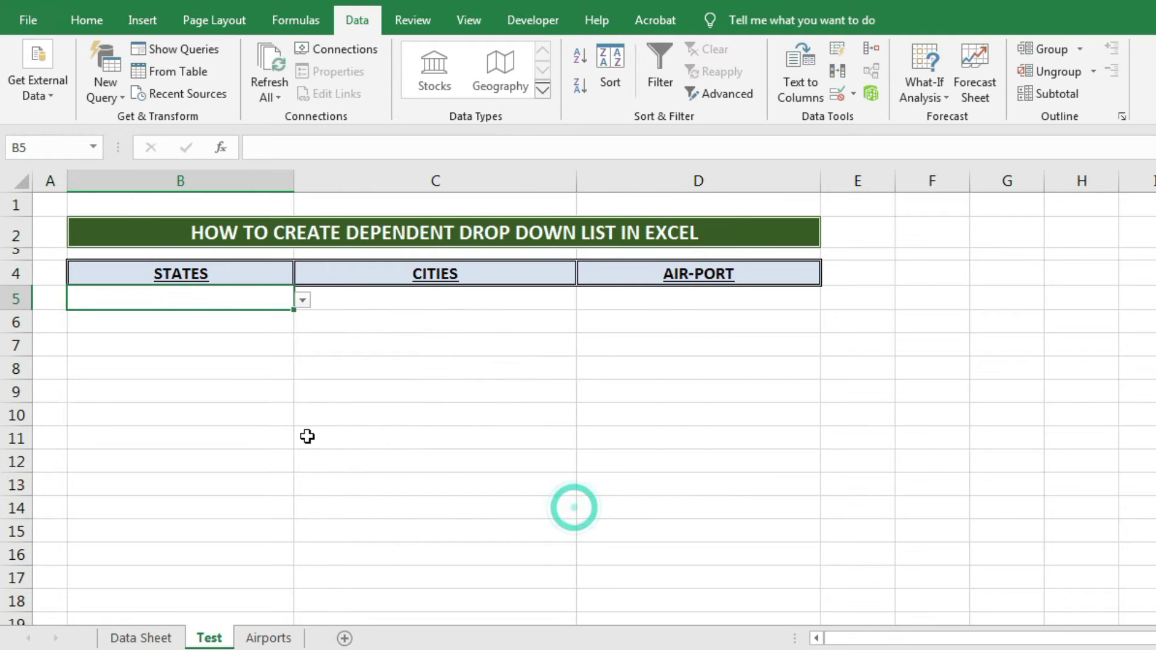
Step: Try the drop-down list in B5 by choosing Abu_Dhabi, Dubai and Fujairah in turn
click(302, 299)
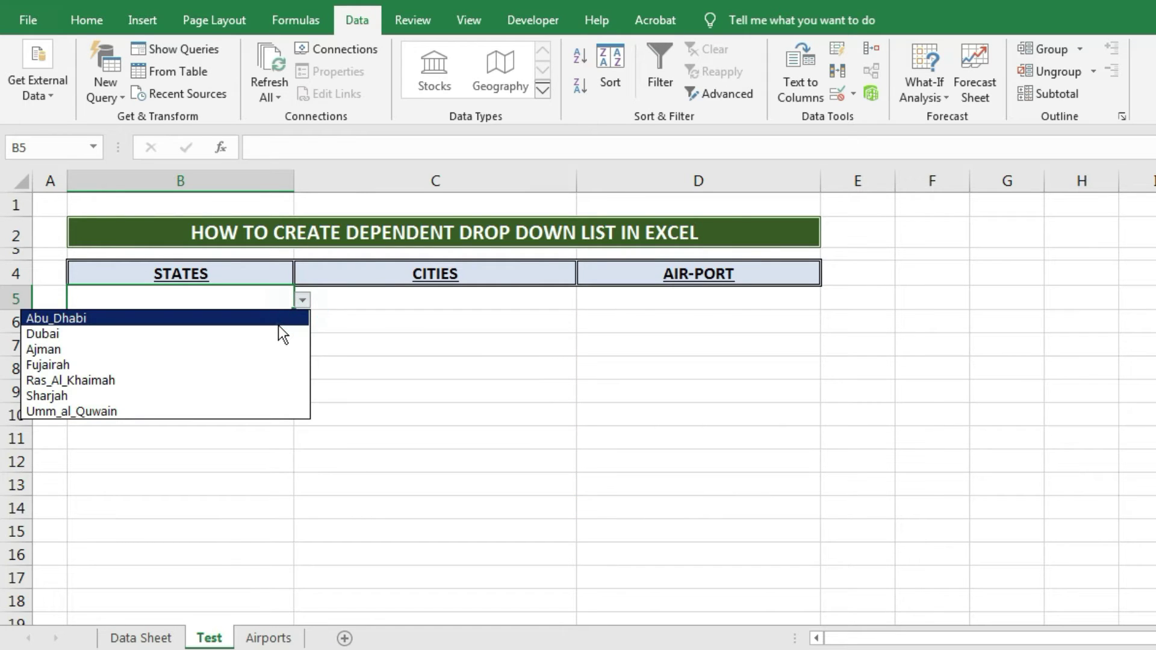
click(278, 324)
click(303, 301)
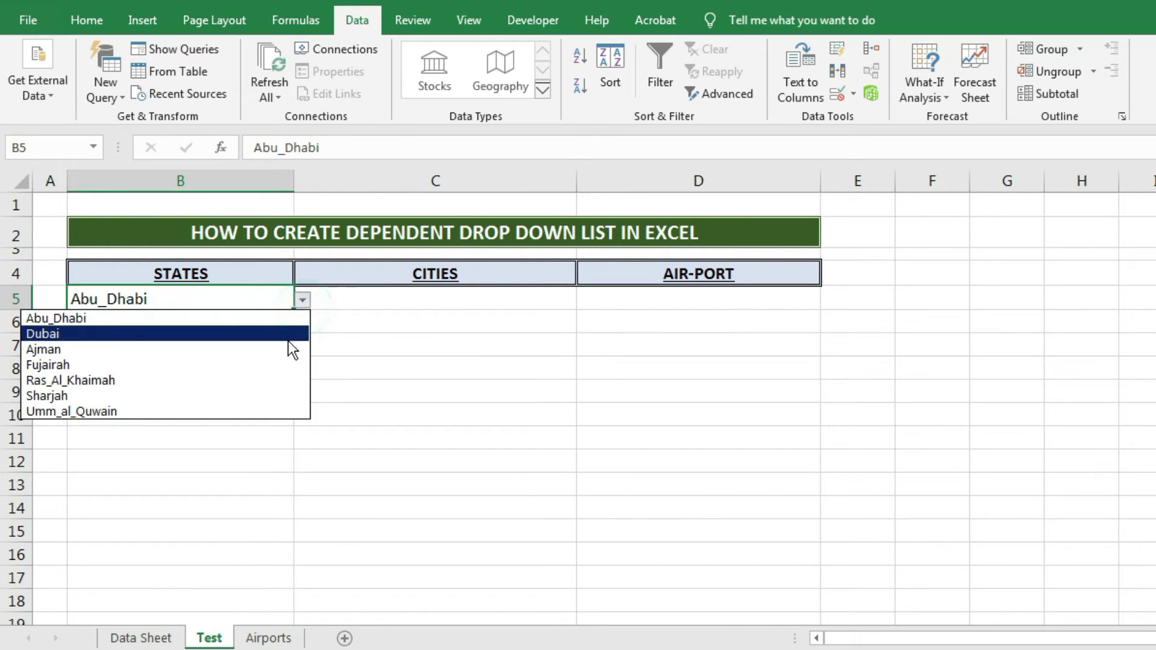
click(288, 340)
click(301, 300)
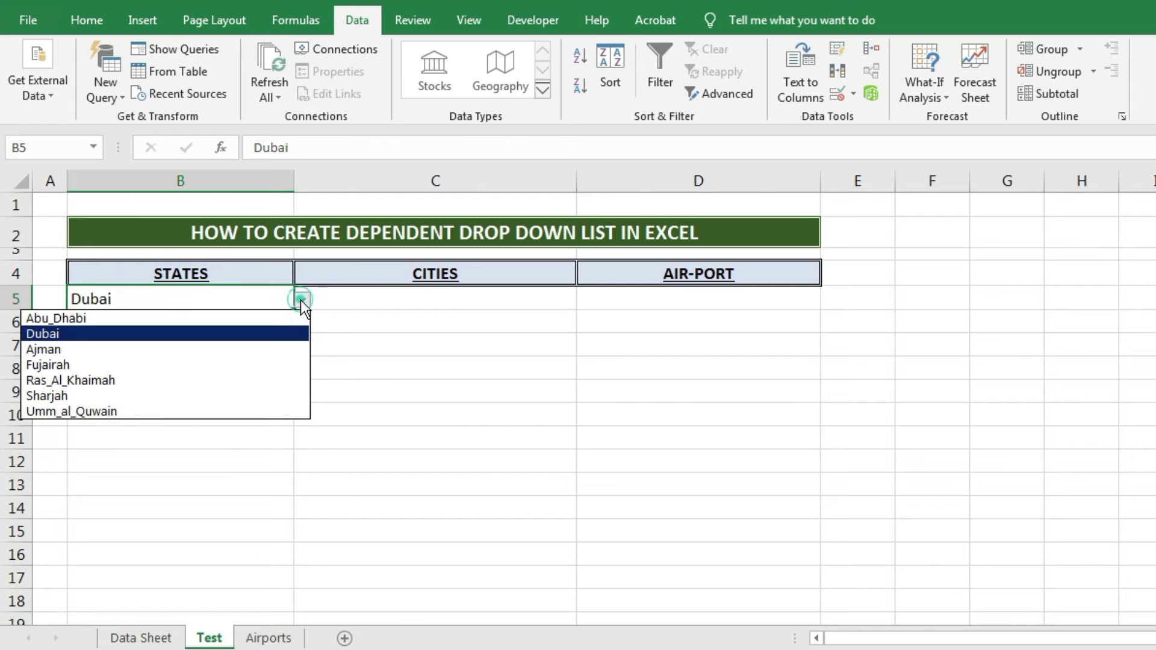
click(259, 365)
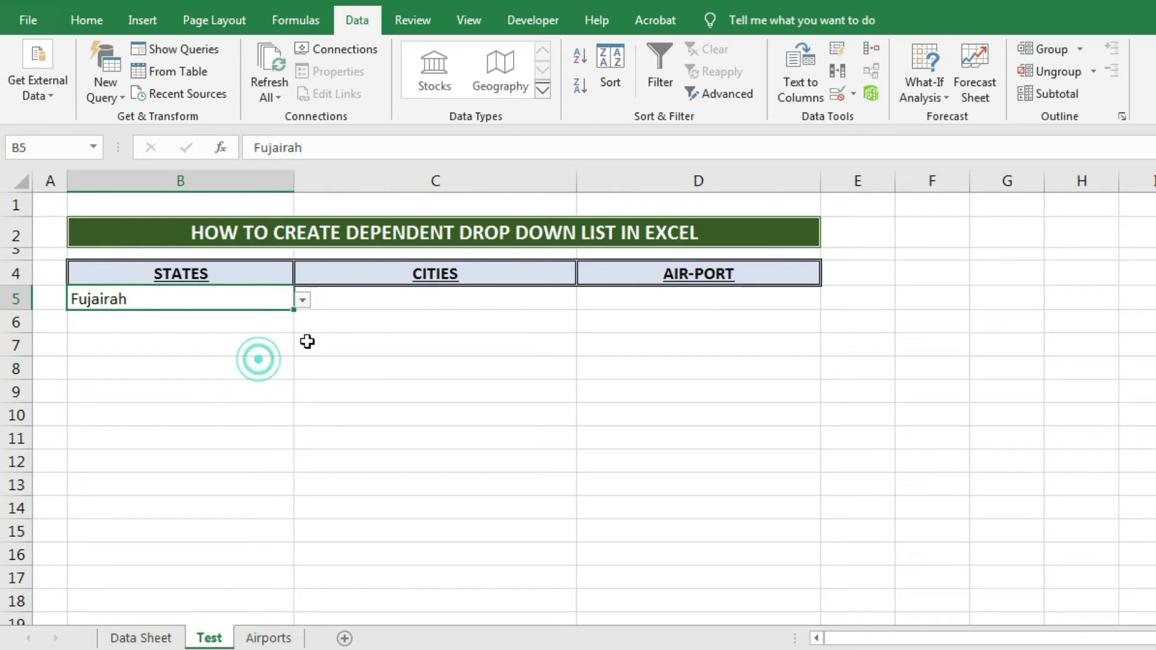
click(387, 385)
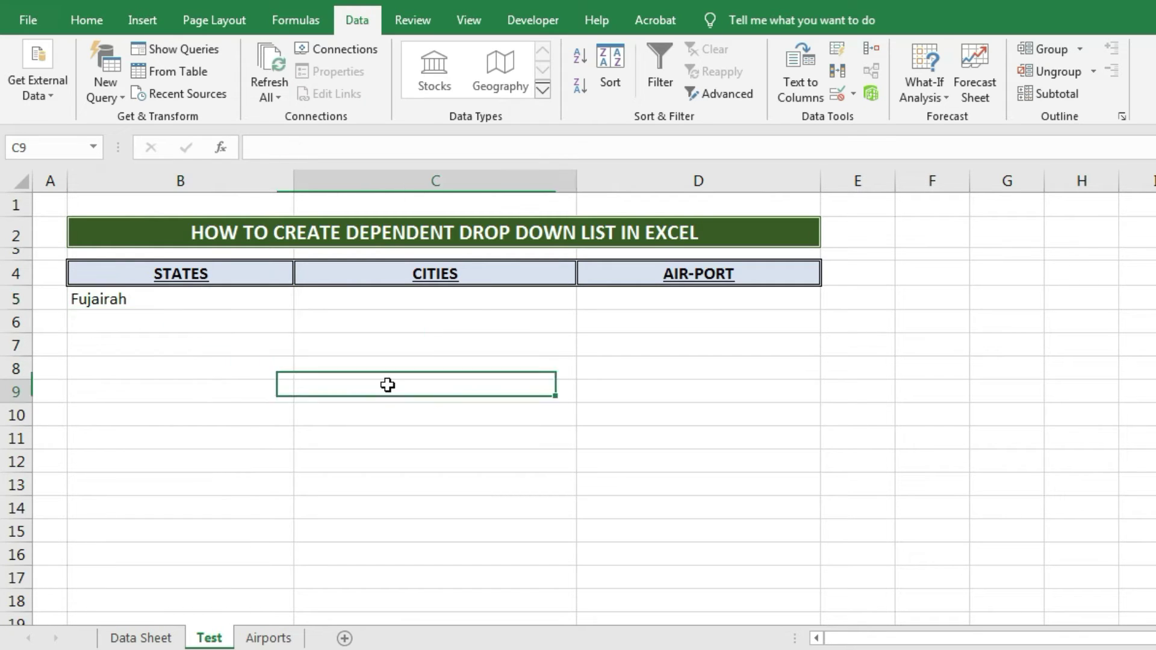
click(251, 299)
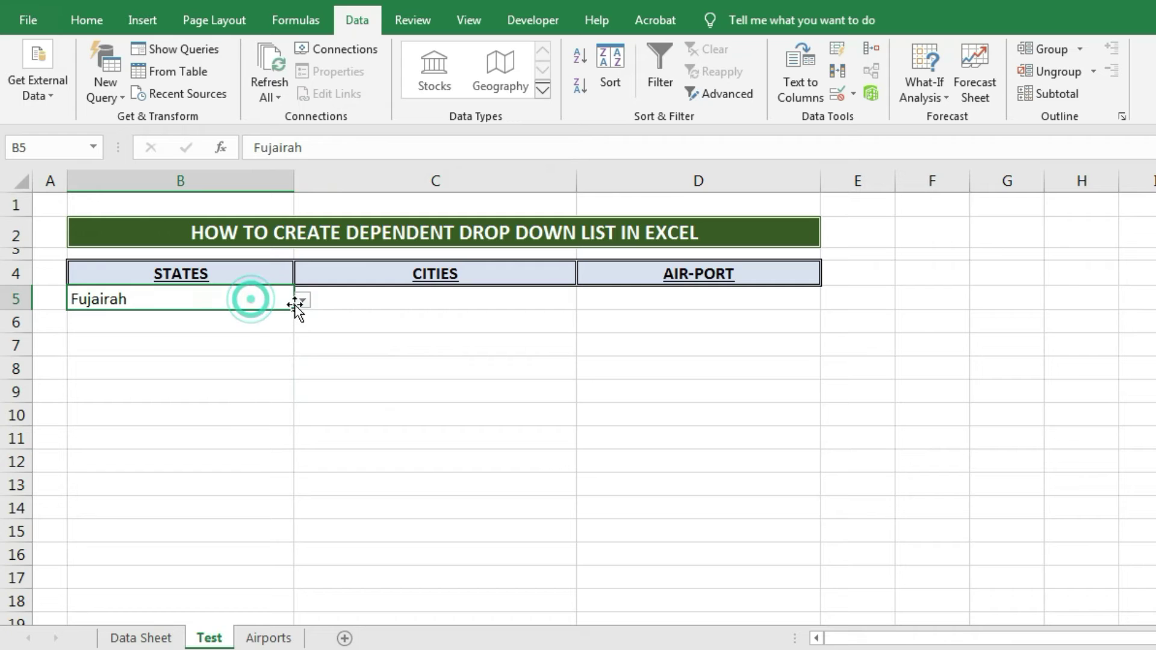
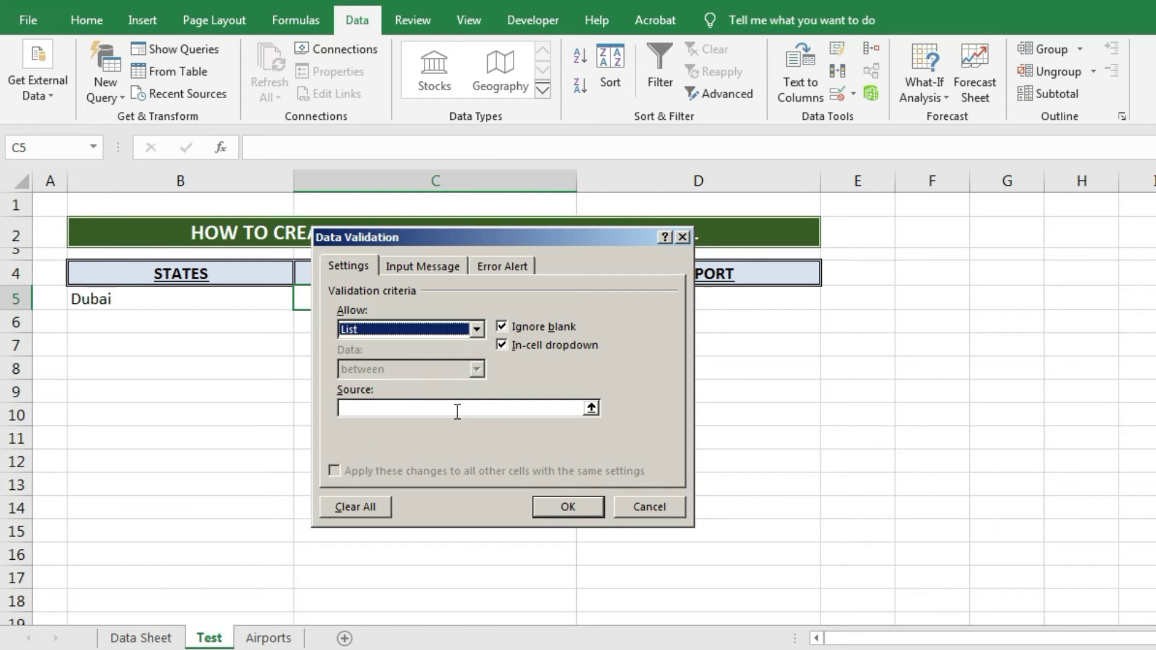
Step: Set the list source for the CITIES cell C5 to =indirect($B$5) and apply the data validation
click(457, 412)
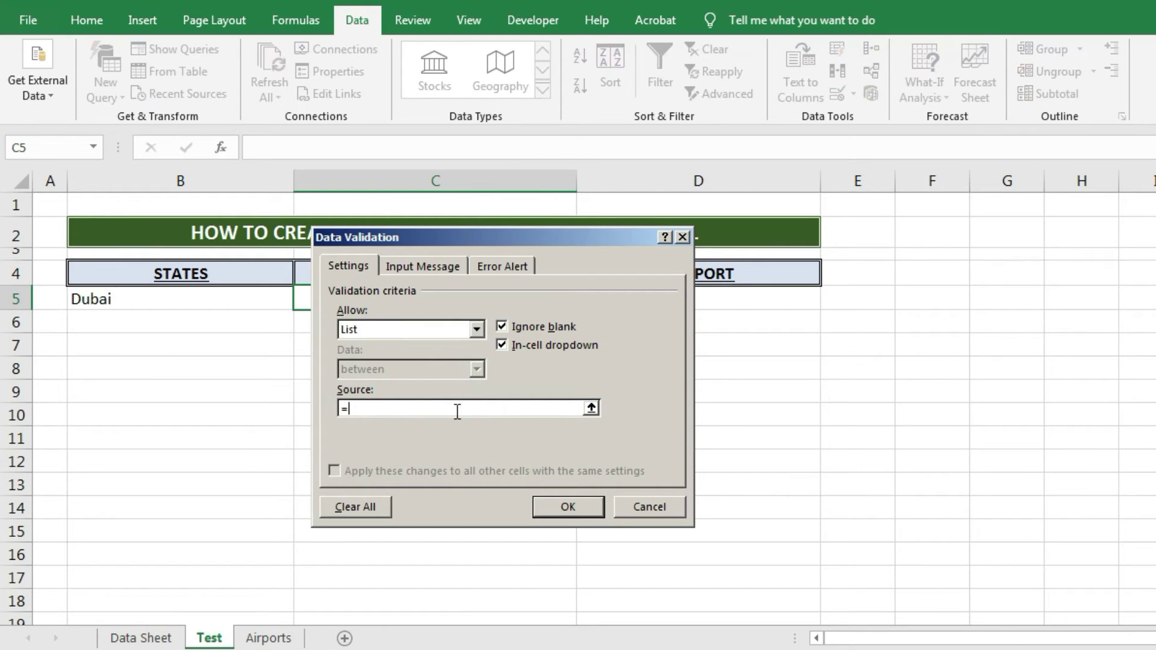
text(=indirect()
click(212, 304)
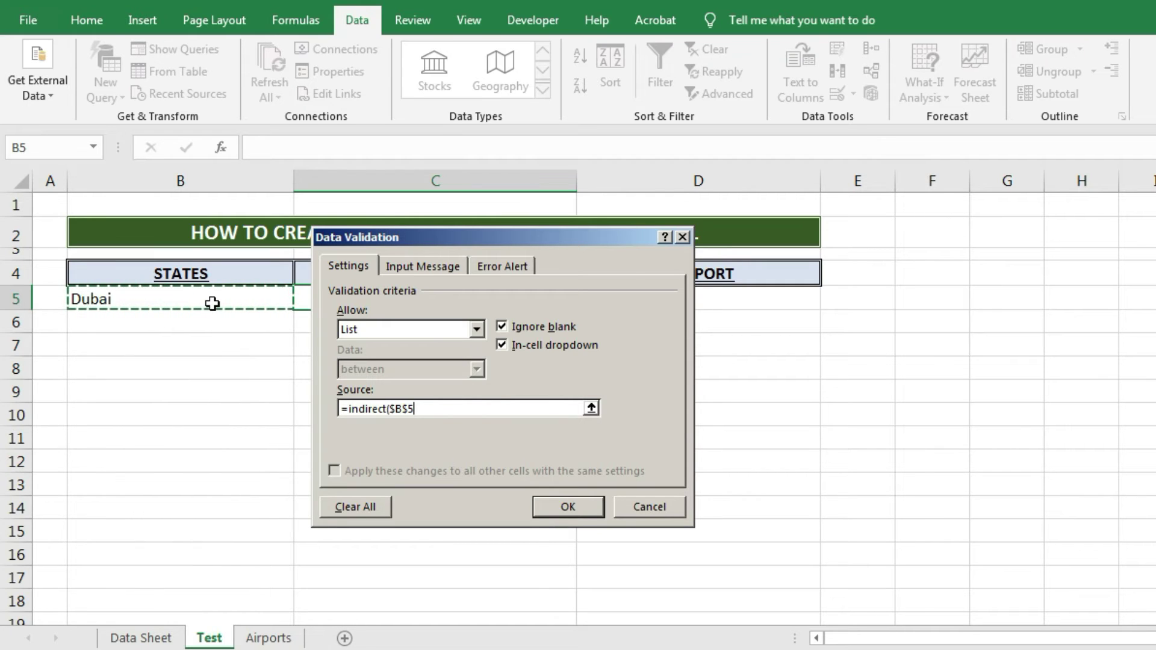
text())
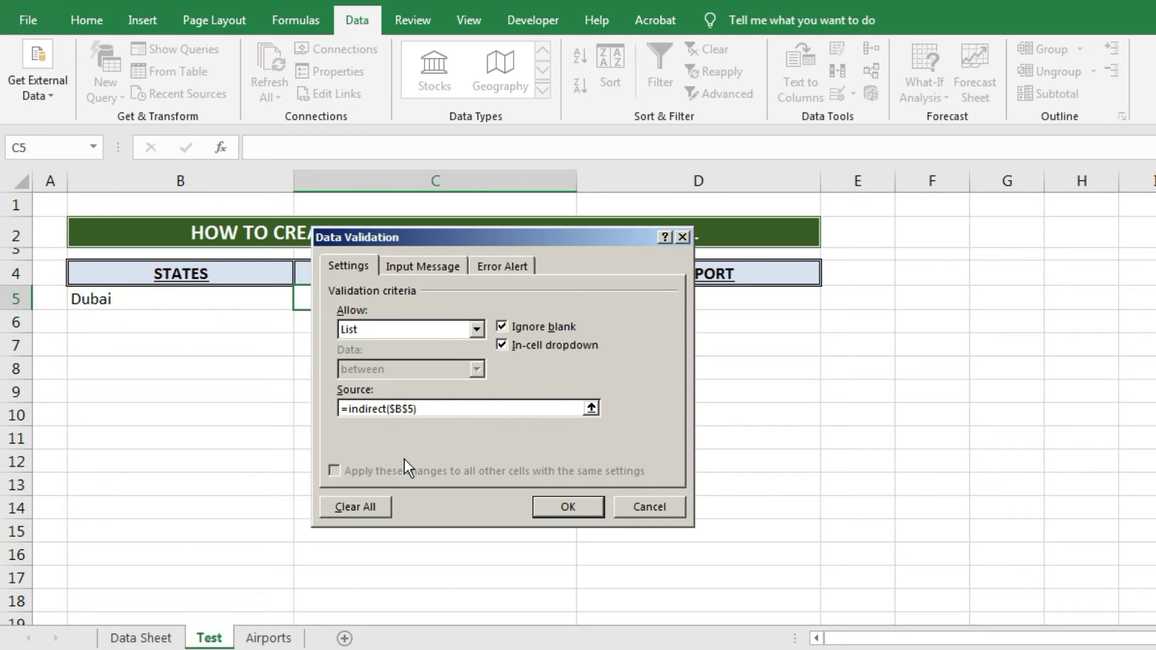
click(567, 511)
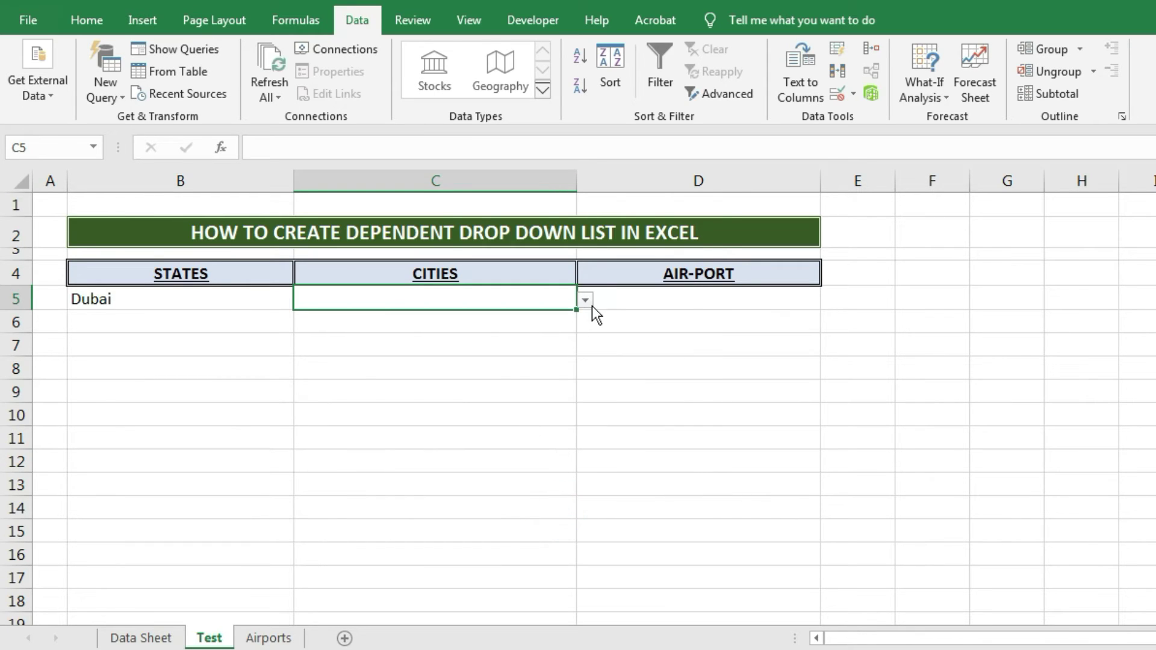
Step: Try the CITIES drop-down list in C5 by choosing Hatta, Dubai_DXB, Jebel_Ali and Al_Khawaneej in turn
click(584, 300)
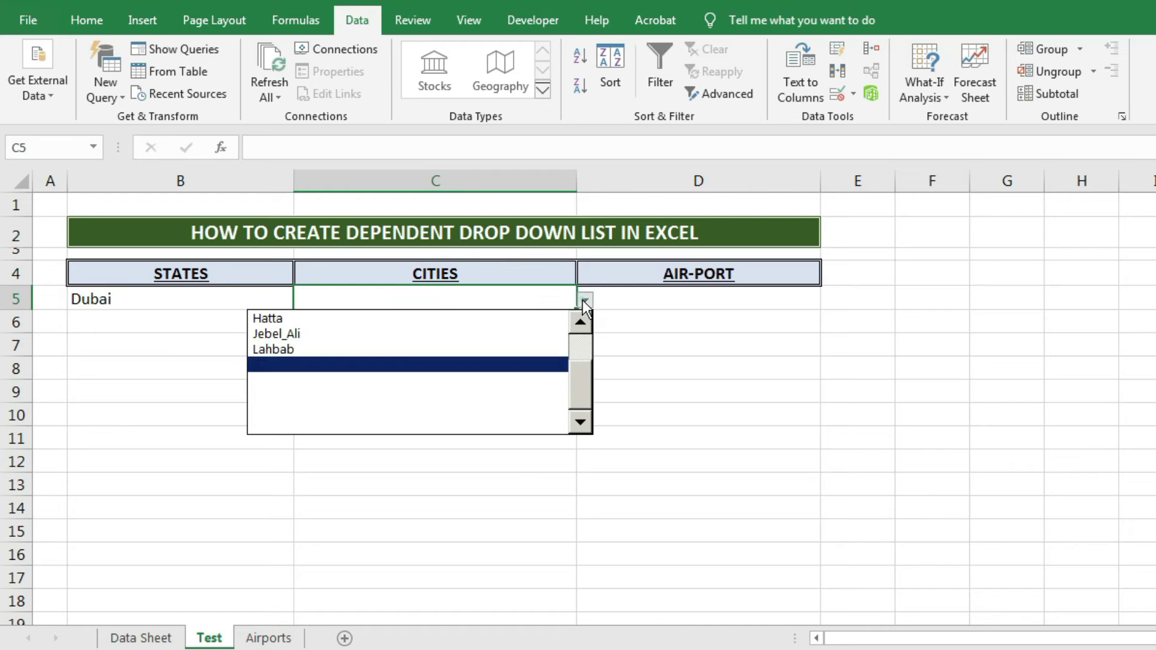
click(500, 319)
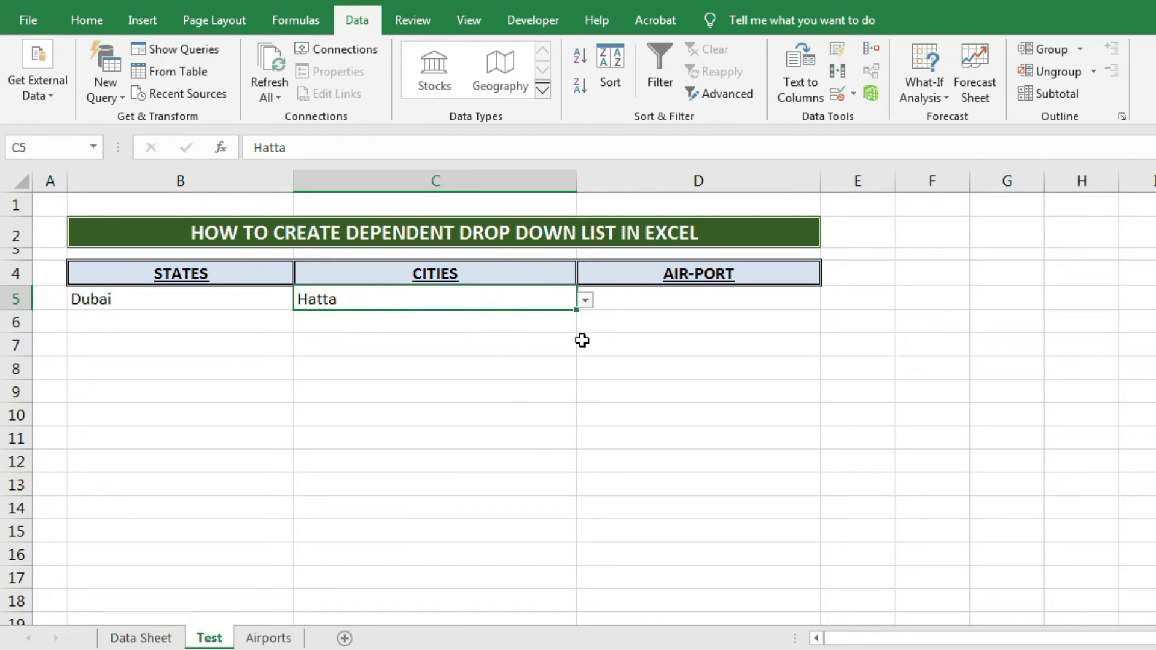
click(583, 300)
drag(583, 384, 573, 342)
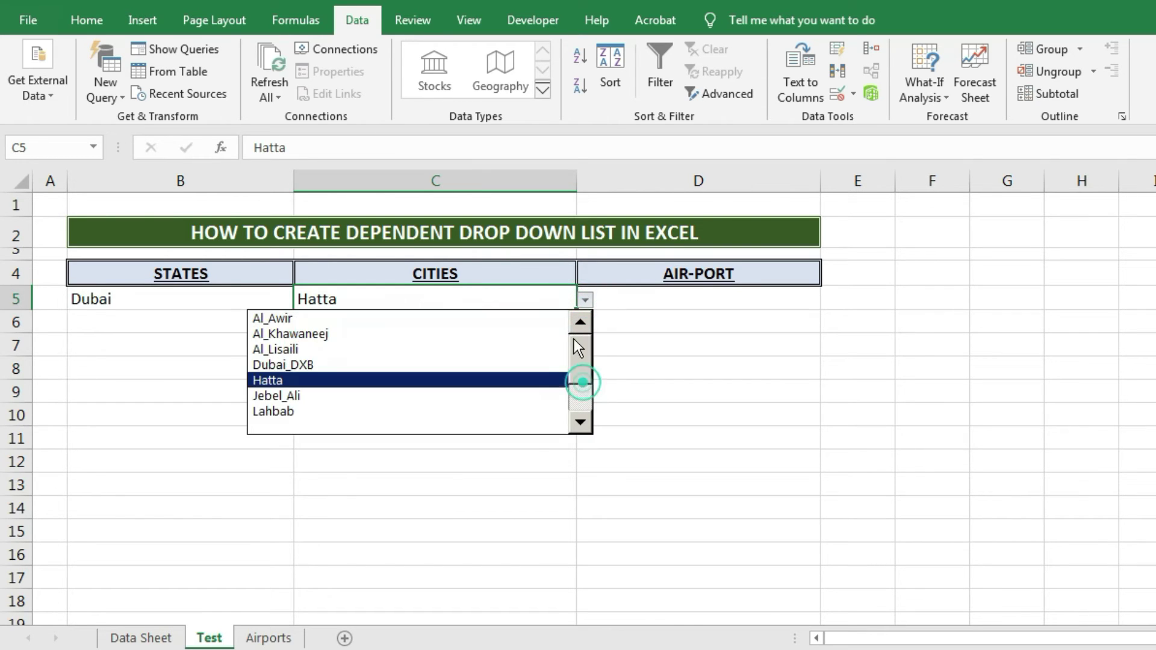
click(416, 364)
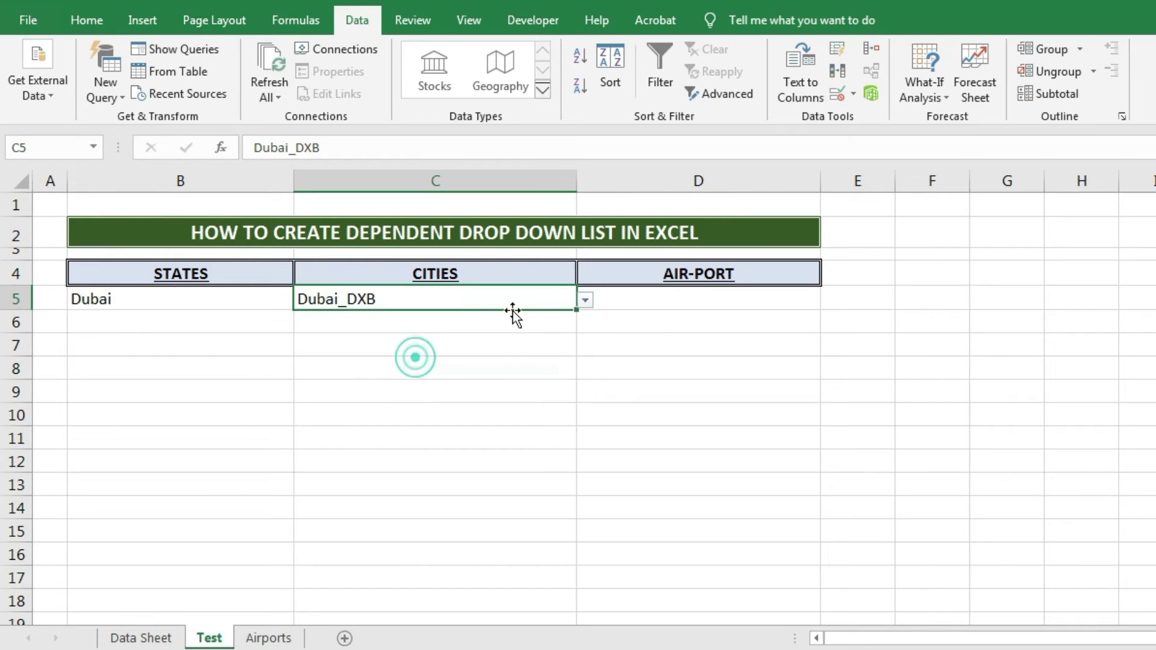
click(583, 299)
drag(589, 379, 585, 342)
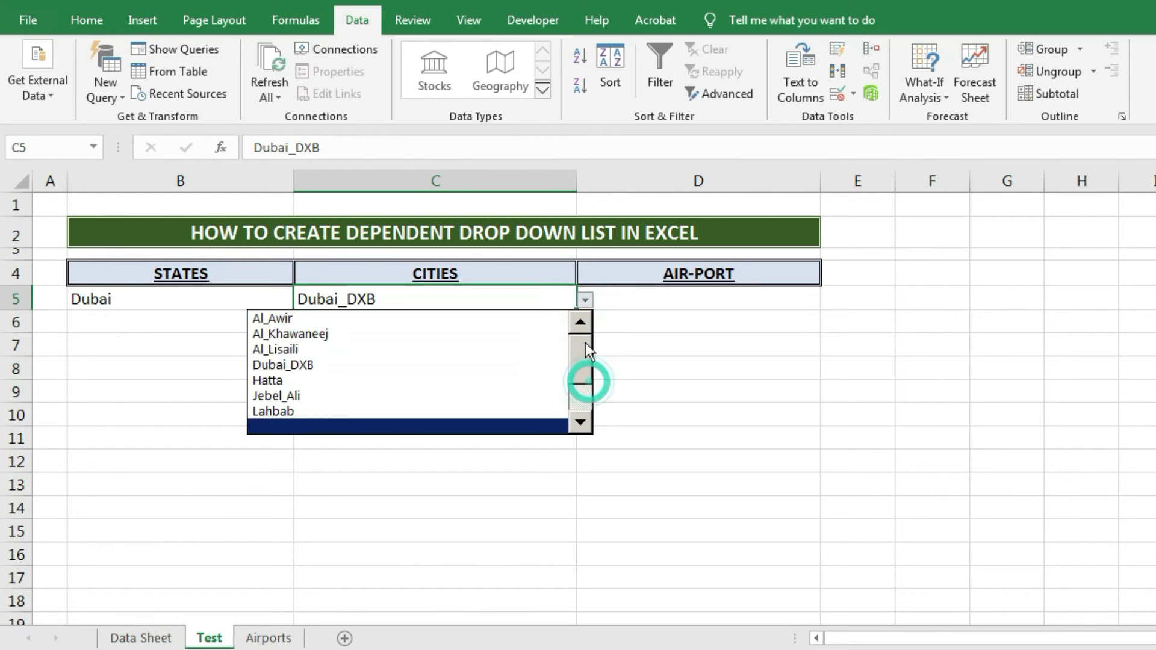
click(495, 393)
click(583, 301)
drag(586, 386, 584, 345)
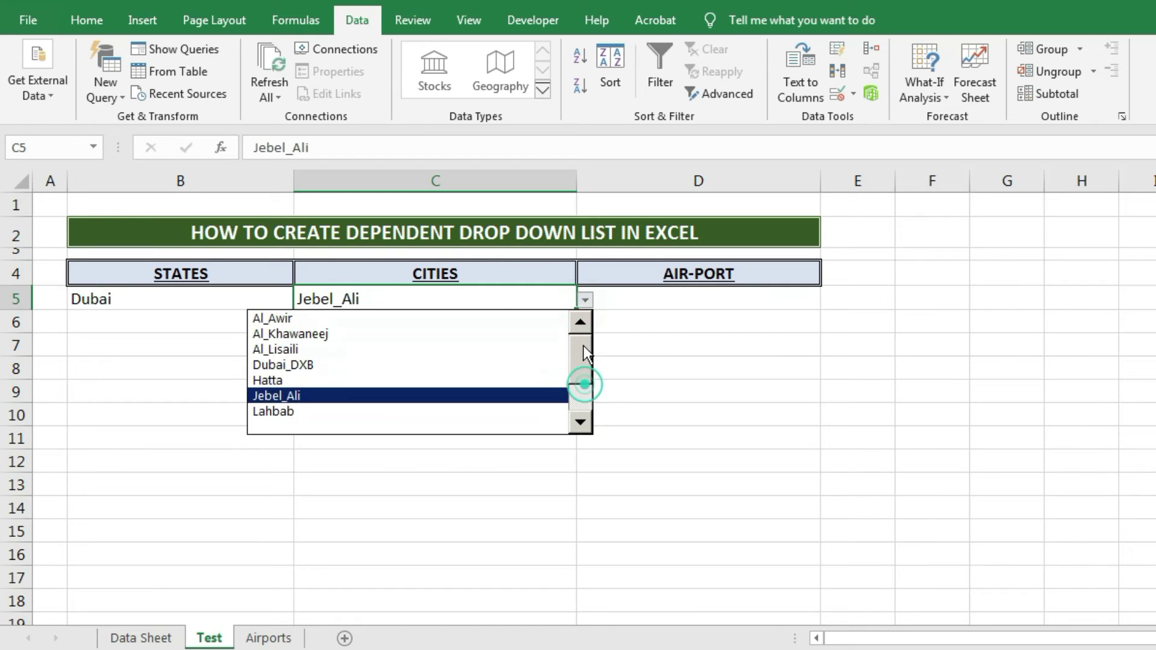
click(501, 334)
click(632, 367)
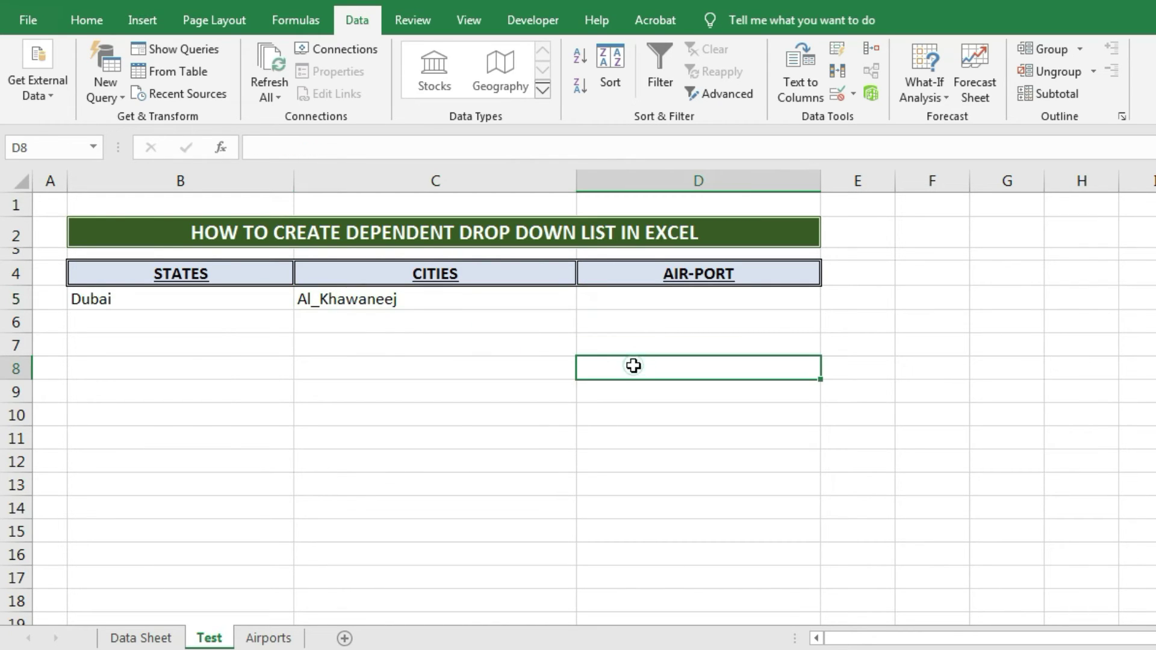
Step: Choose Dubai_DXB from the drop-down list in the CITIES cell C5
click(430, 301)
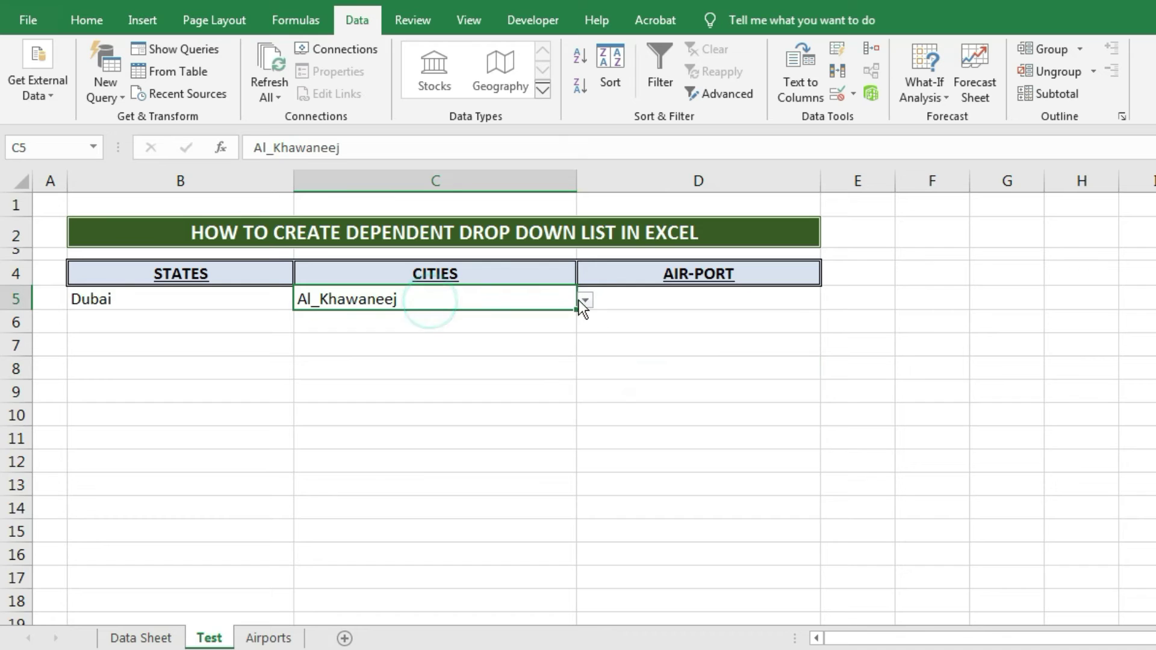
click(582, 300)
drag(582, 370, 580, 365)
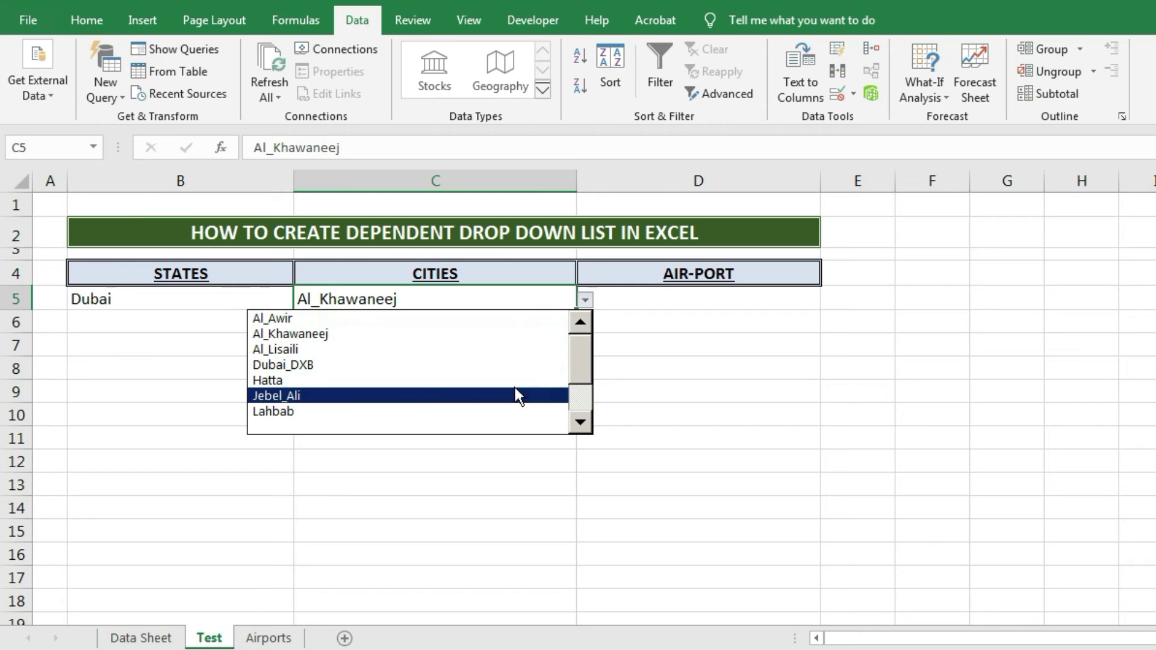
click(510, 368)
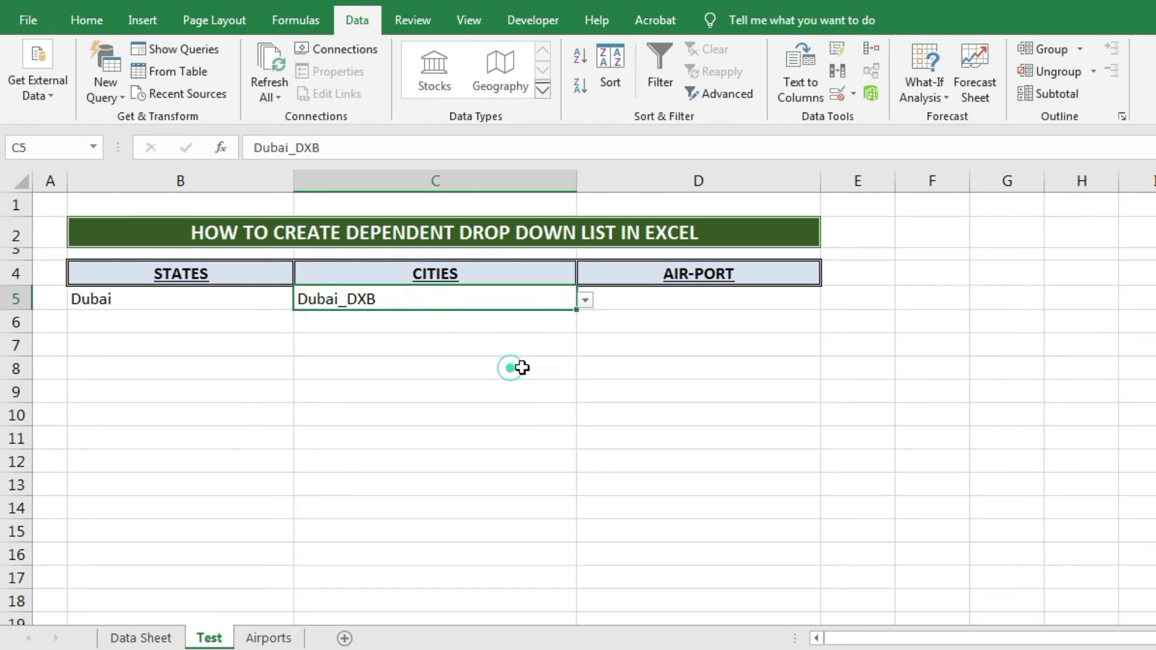
click(560, 380)
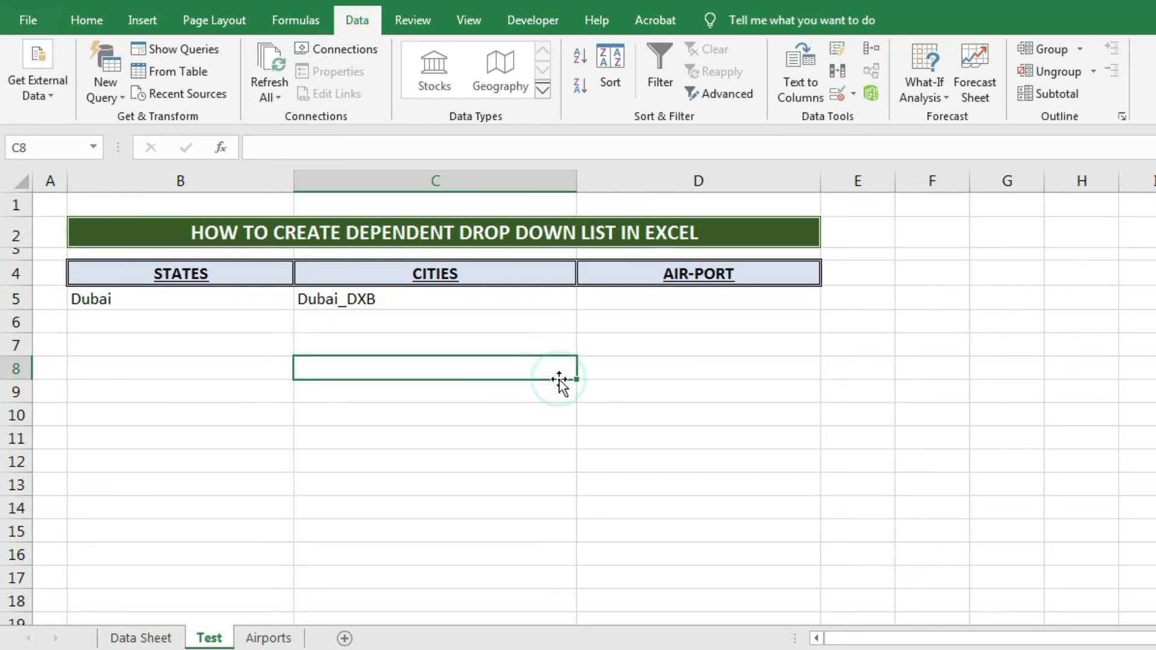
Step: Select the AIR-PORT cell D5 on the Test sheet and switch to the Airports sheet
click(629, 305)
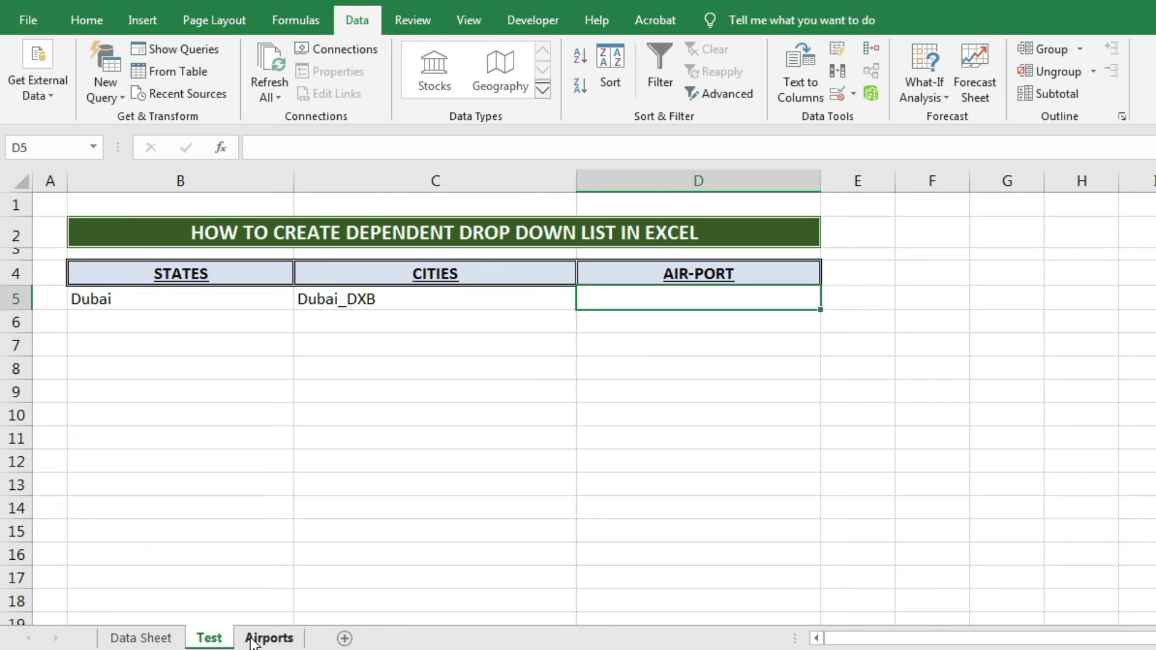
click(269, 638)
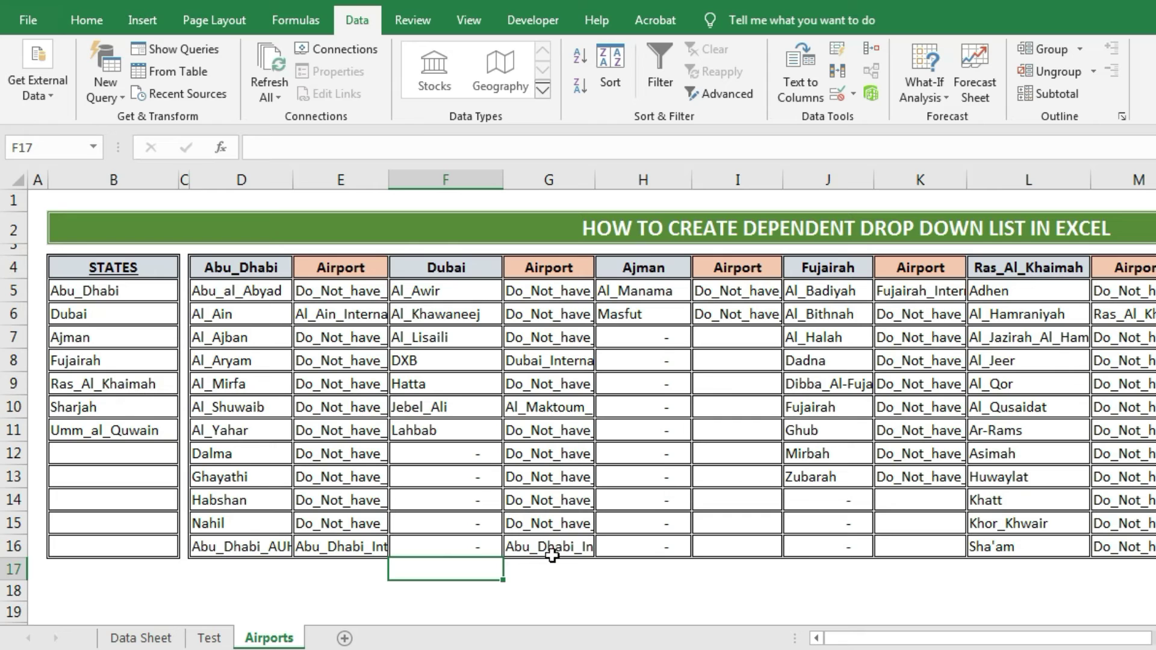
click(480, 598)
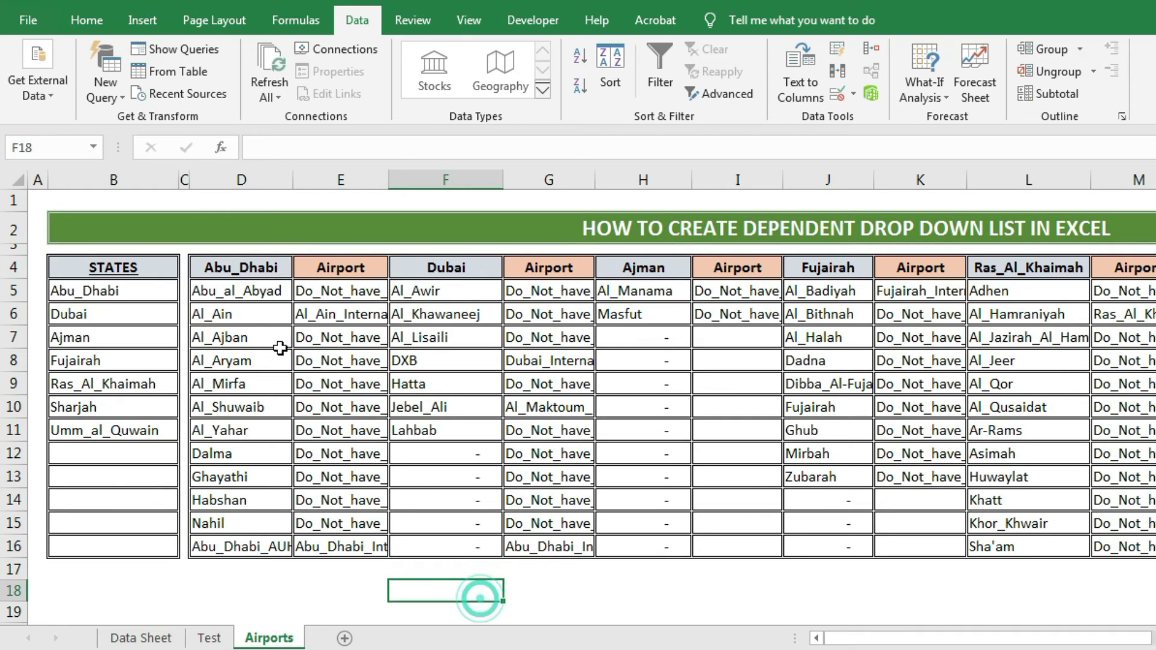
drag(241, 266, 376, 537)
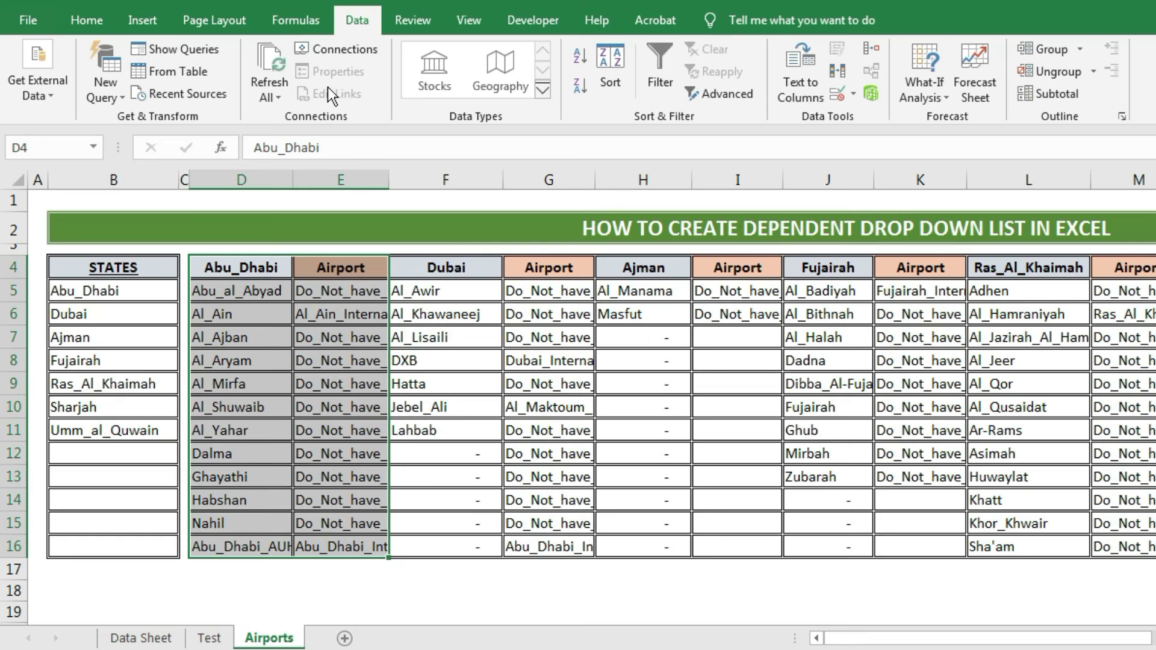
click(290, 20)
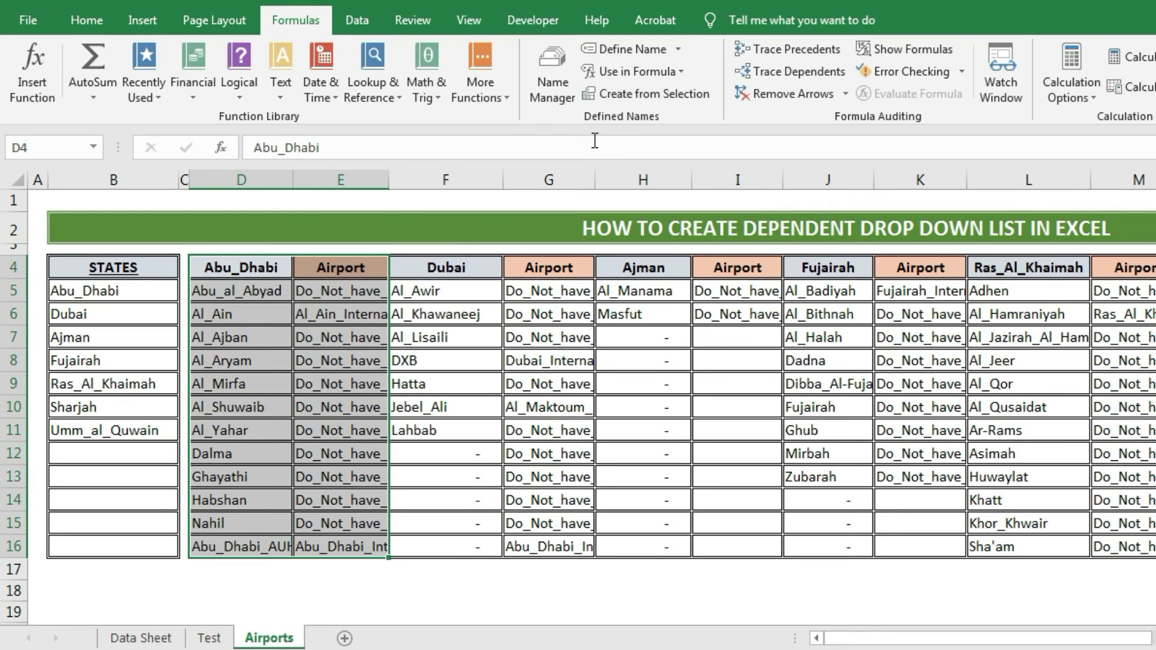
click(630, 92)
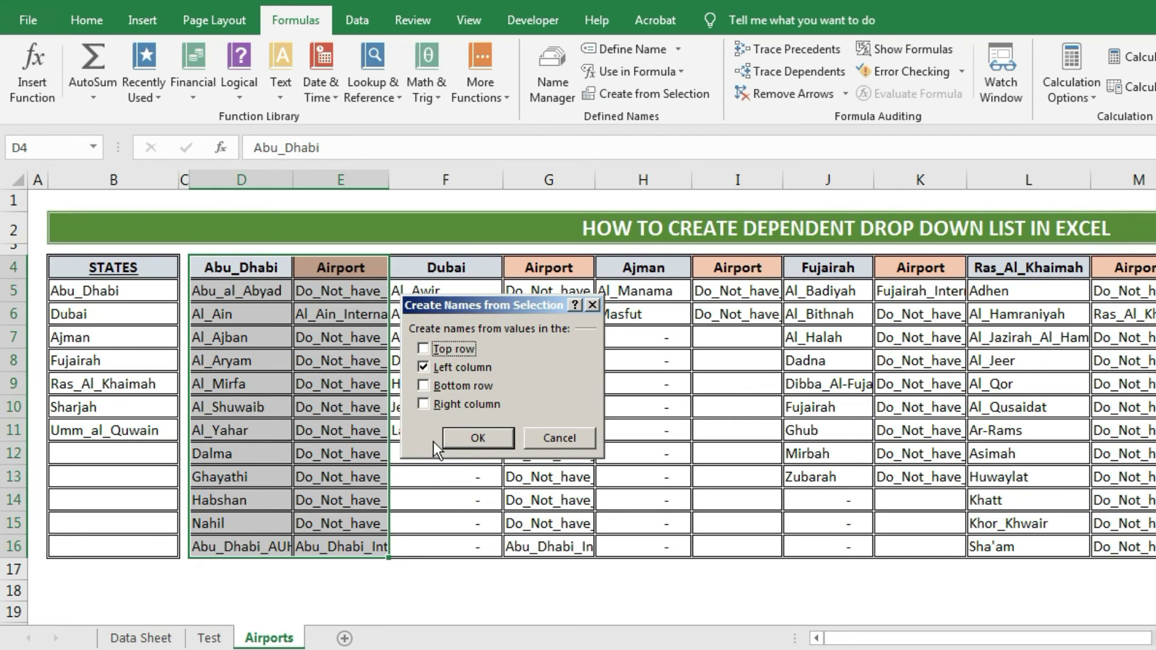
click(553, 434)
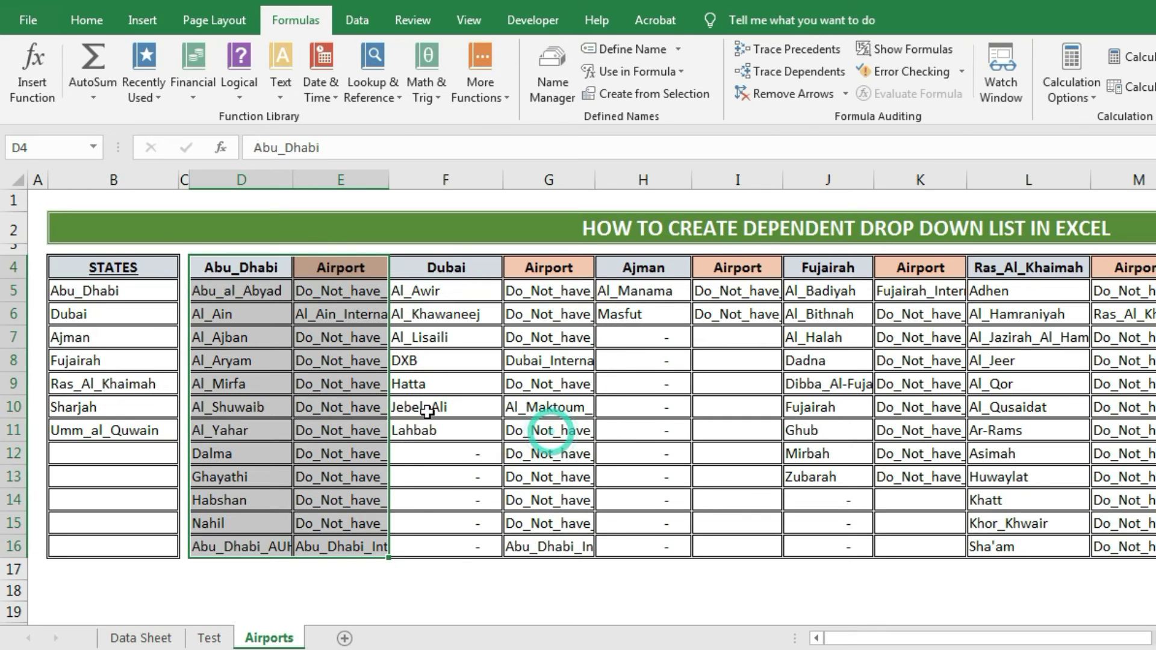
click(375, 385)
Step: Create named ranges from the Abu_Dhabi cities and airports D5:E16, using the left column only, and check the Al_Aryam name
drag(227, 291, 337, 548)
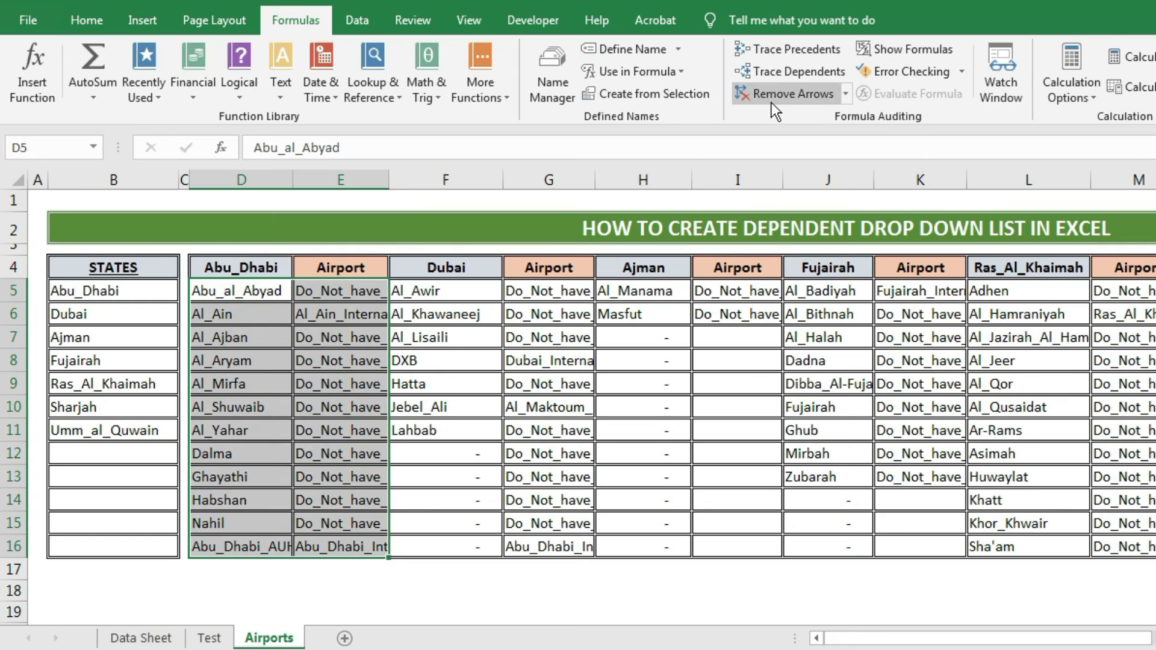
click(626, 91)
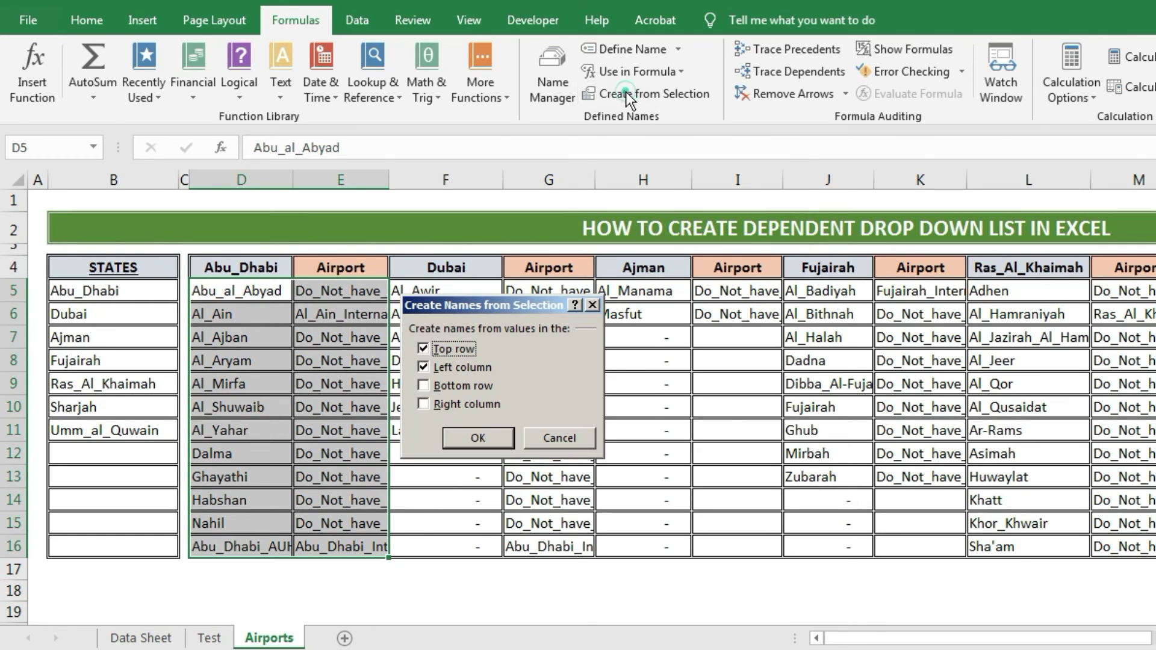
click(425, 349)
click(464, 442)
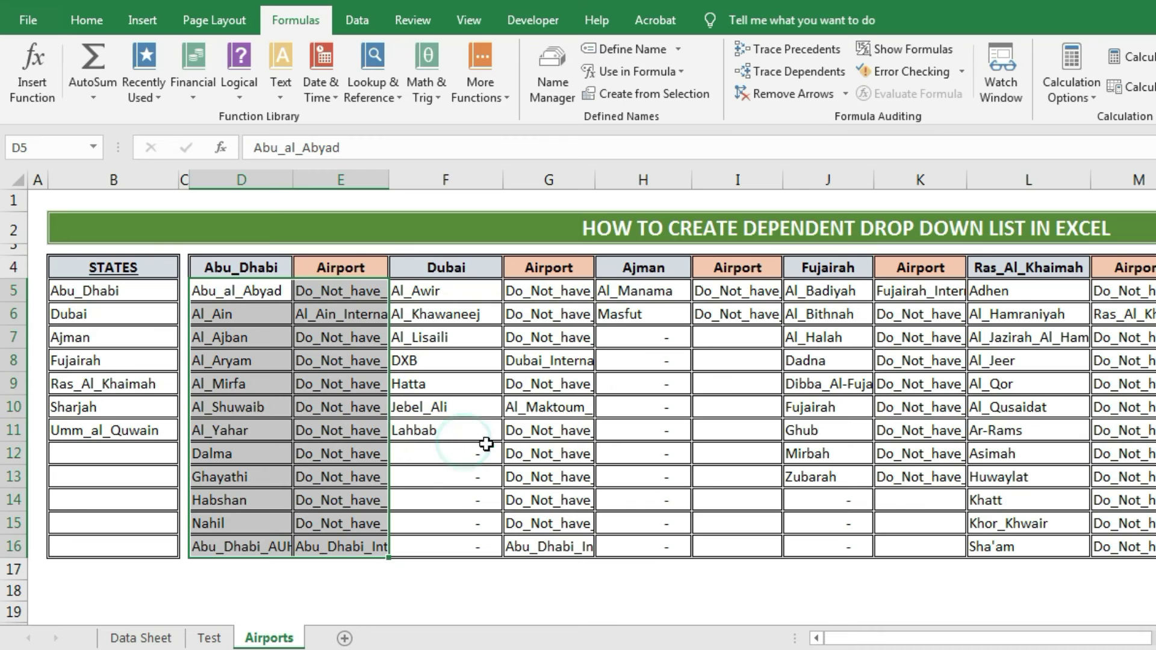
click(94, 147)
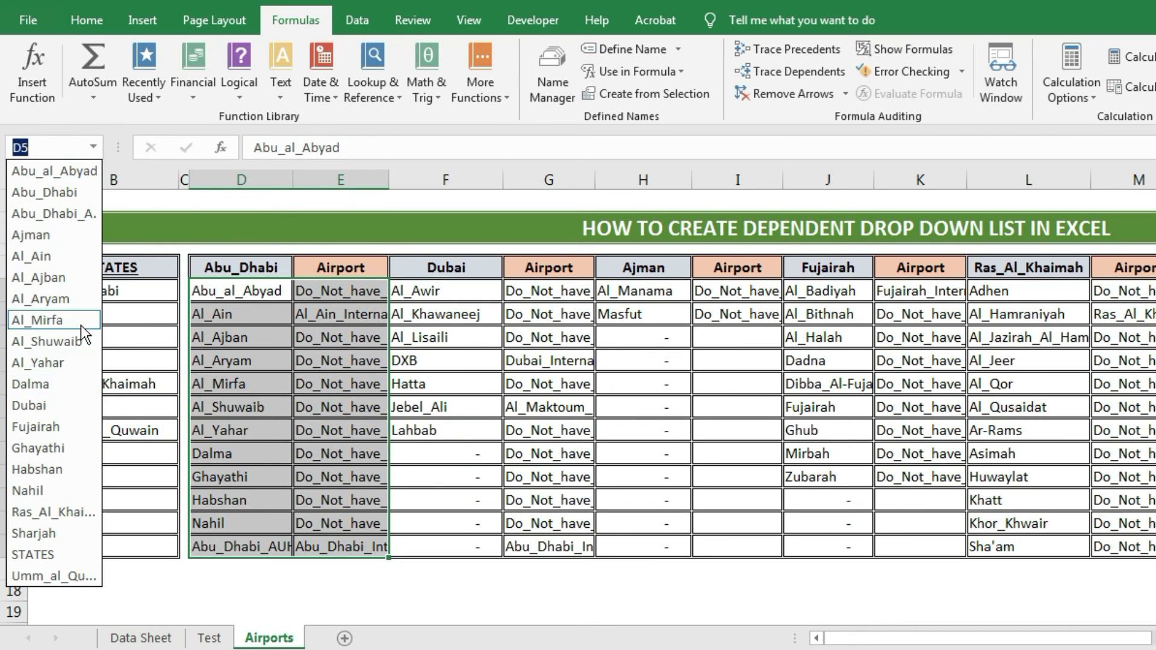
click(41, 301)
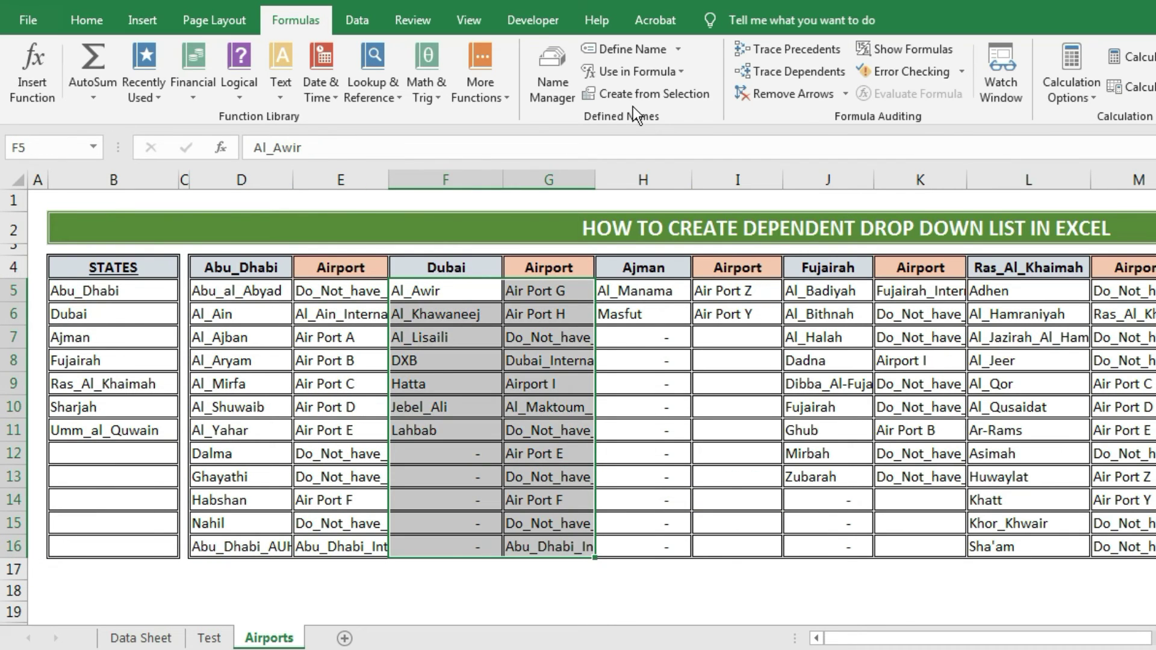
Step: Create left-column named ranges for the Dubai airports in F5:G16 and the Ajman airports in H5:I16
click(637, 97)
click(424, 349)
click(478, 438)
drag(642, 291, 741, 545)
click(644, 93)
click(421, 349)
click(478, 438)
Step: Create left-column named ranges for the Fujairah airports in J5:K13 and the Ras_Al_Khaimah airports in L5:M16
drag(822, 291, 910, 475)
click(645, 93)
click(423, 349)
click(478, 437)
scroll(797, 405, right, 3)
drag(639, 291, 763, 545)
click(645, 93)
click(423, 349)
click(478, 438)
Step: Create named ranges from the Sharjah cities and airports N5:O13, taking the names from the left column only
drag(858, 291, 976, 476)
click(644, 93)
click(423, 349)
click(478, 438)
Step: Create named ranges from the Umm_al_Quwain cities and airports P5:Q9, taking the names from the left column only
click(1010, 596)
scroll(899, 462, right, 4)
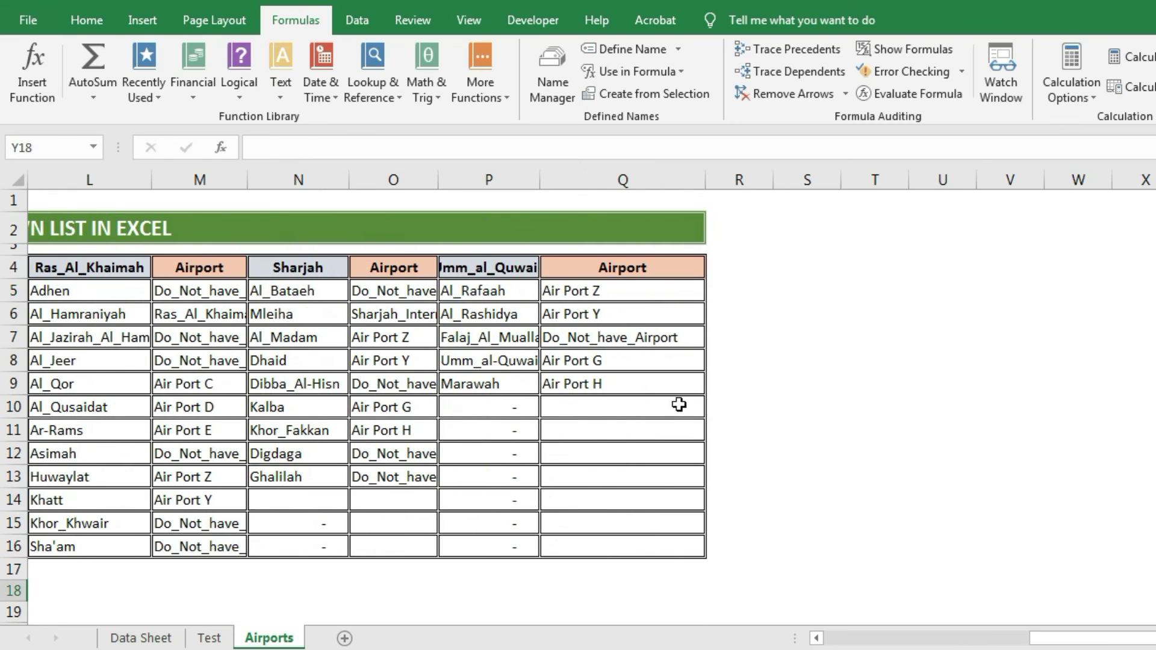
drag(476, 291, 633, 383)
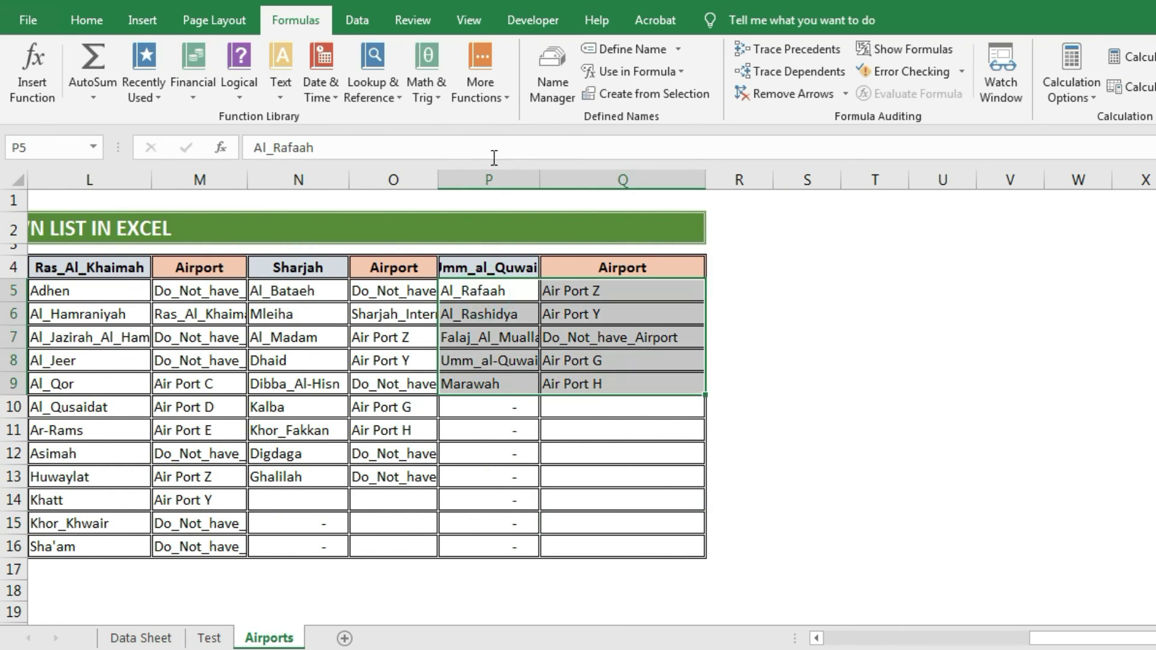
click(660, 100)
click(424, 349)
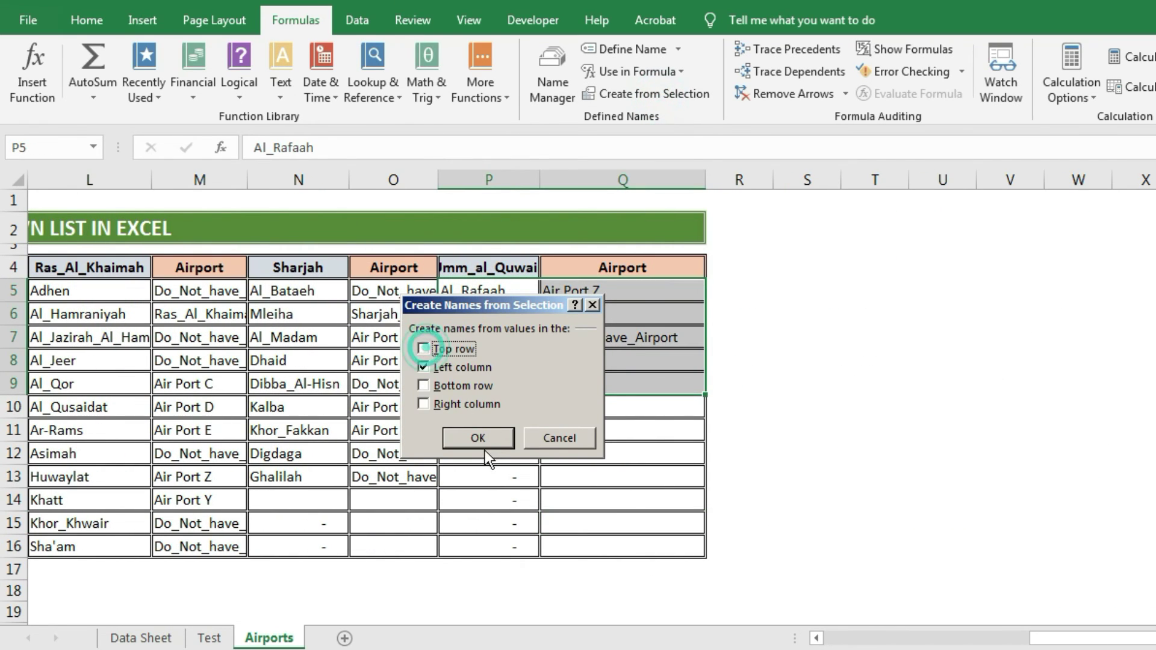
click(481, 444)
click(800, 474)
drag(1060, 644, 1054, 643)
Step: On the Test sheet, start data validation for the AIR-PORT cell D5 and allow a List
click(205, 639)
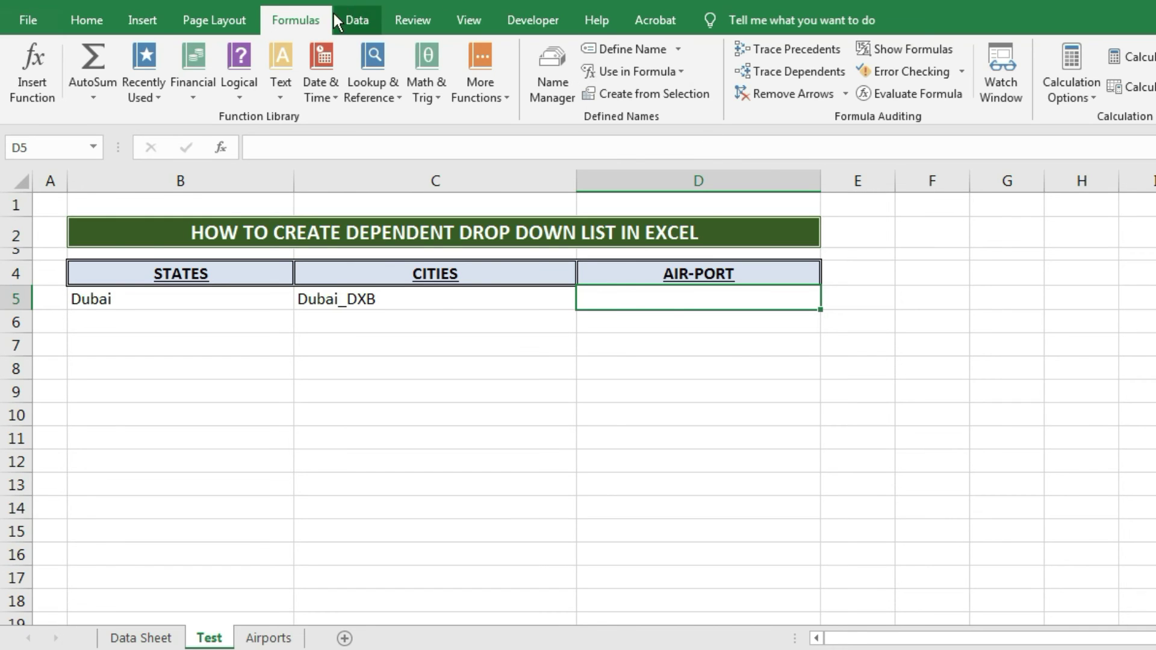
click(362, 24)
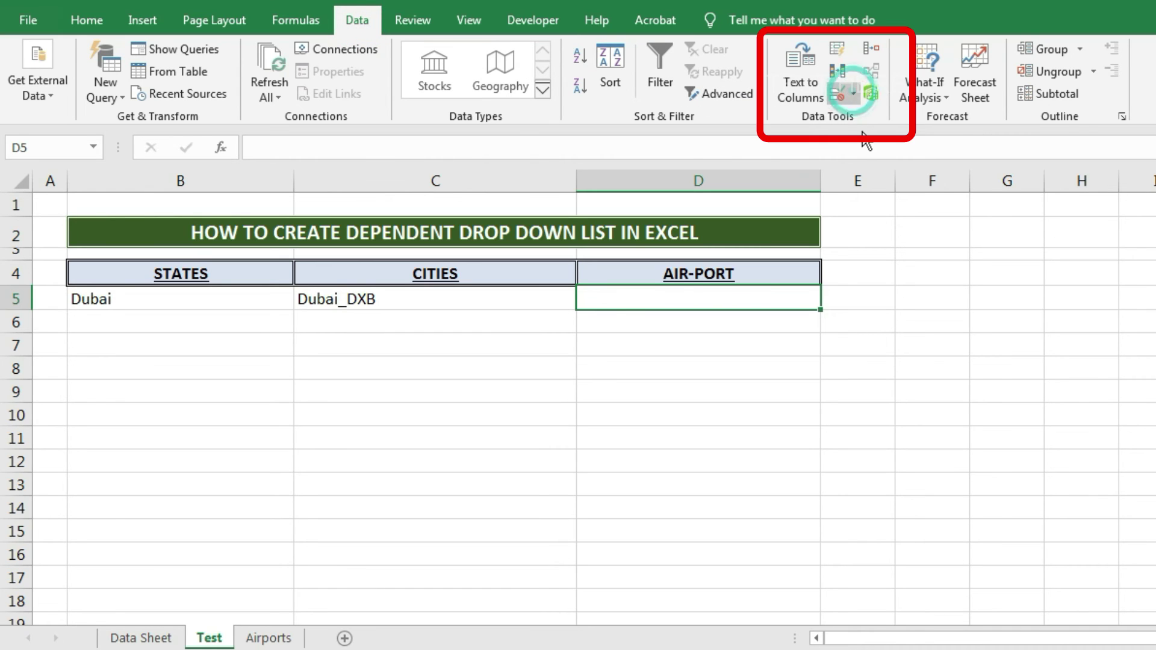
click(838, 94)
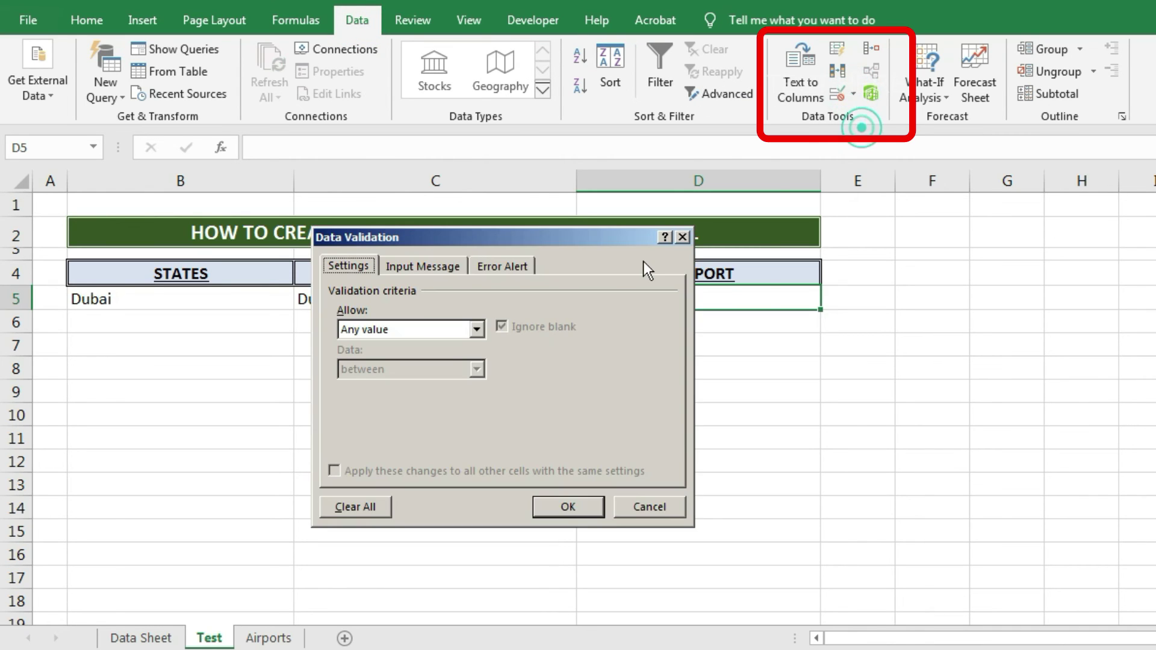
click(475, 326)
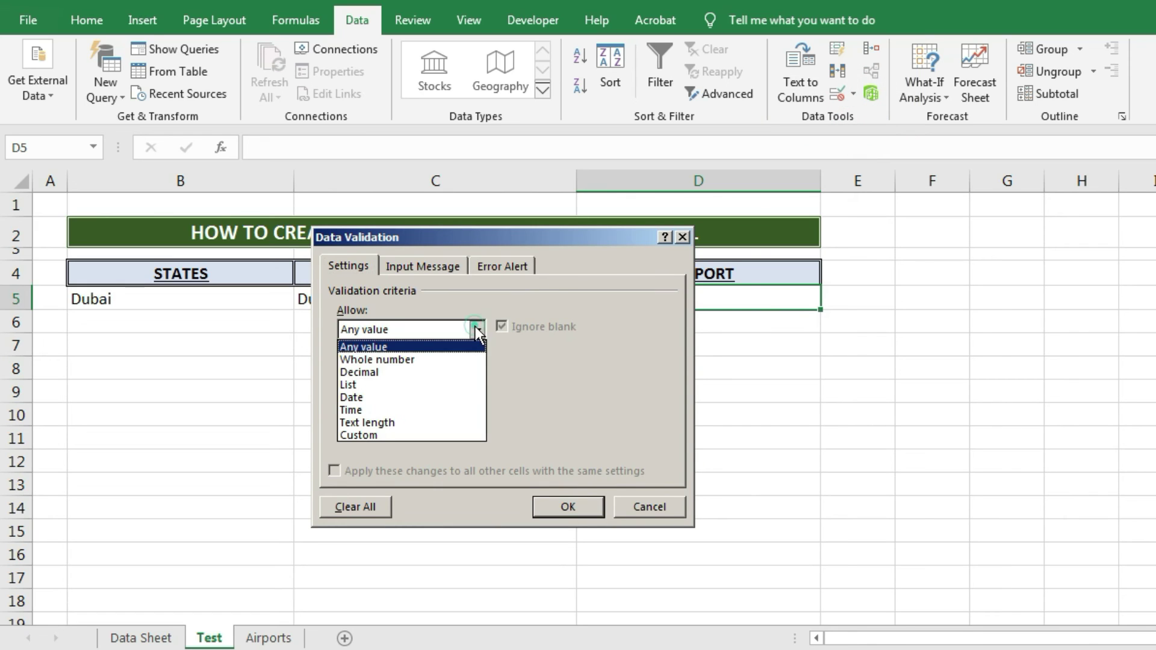
click(438, 382)
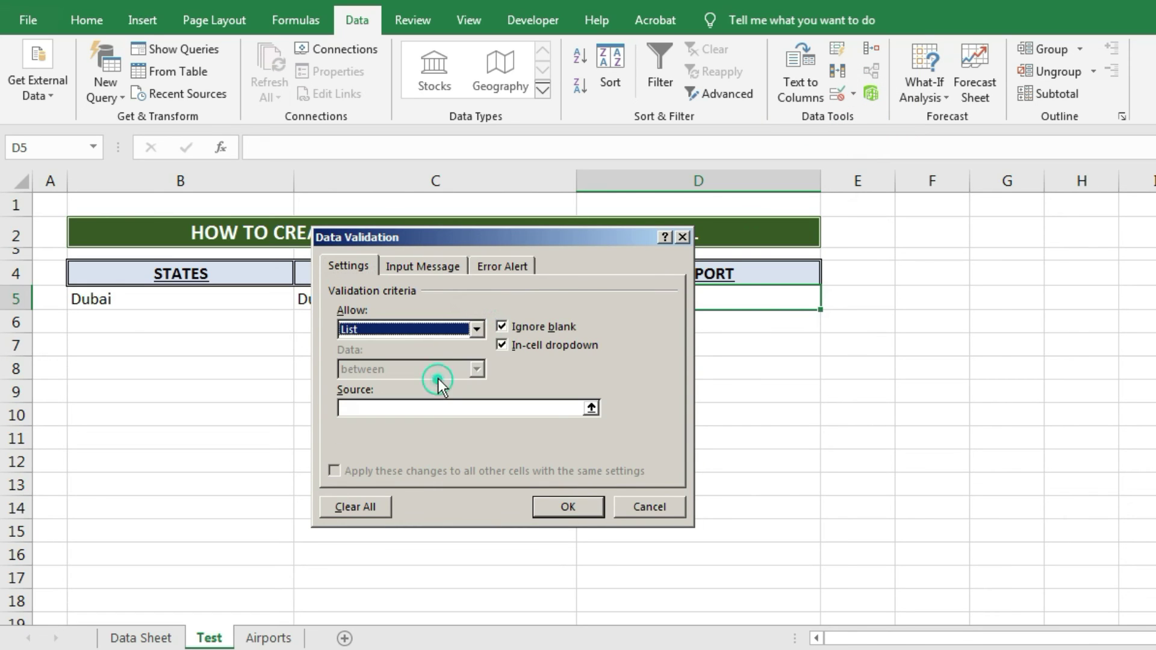
Step: Set the list source for D5 to =indirect($C$5) and apply the validation
click(499, 407)
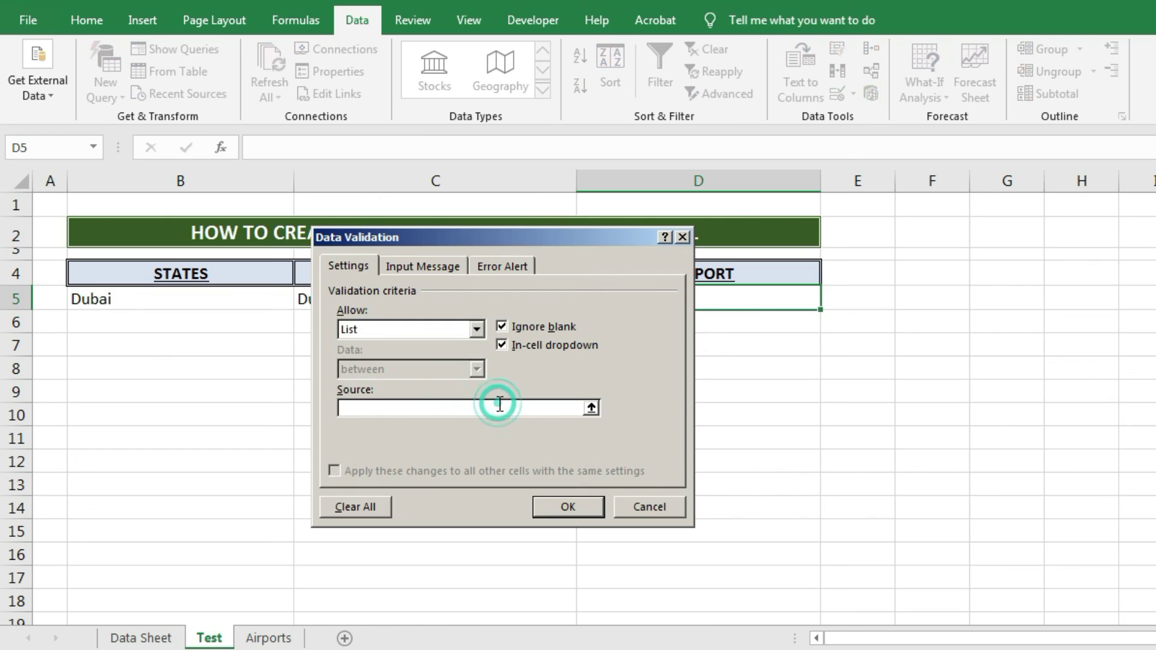
text(=inderect()
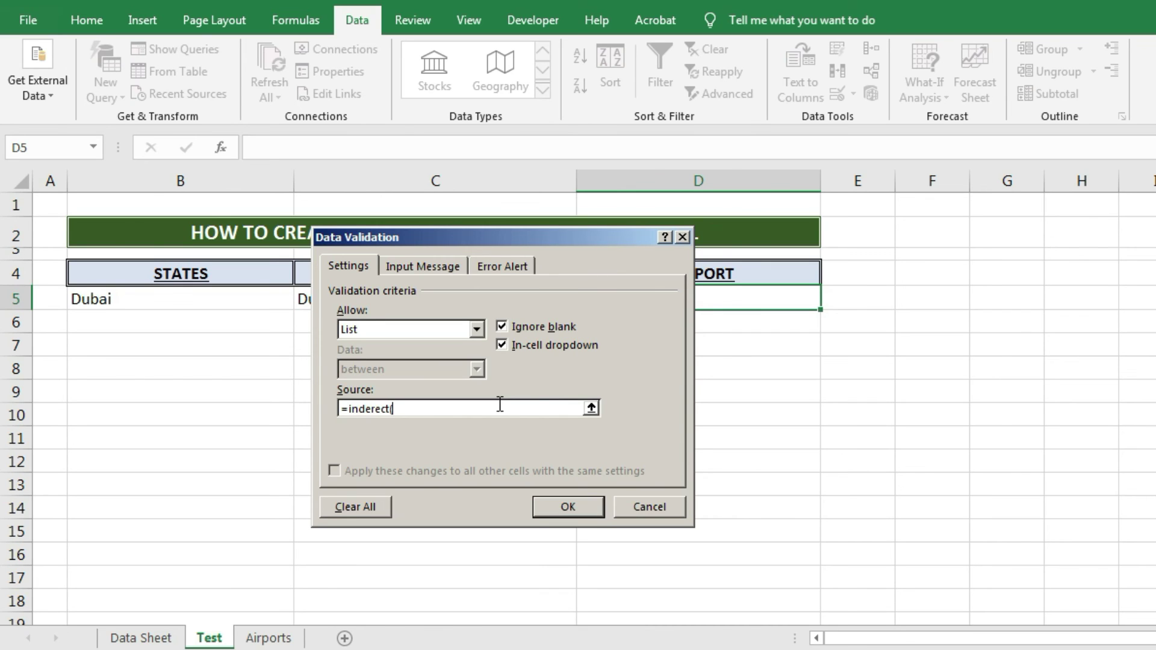
drag(518, 238, 599, 333)
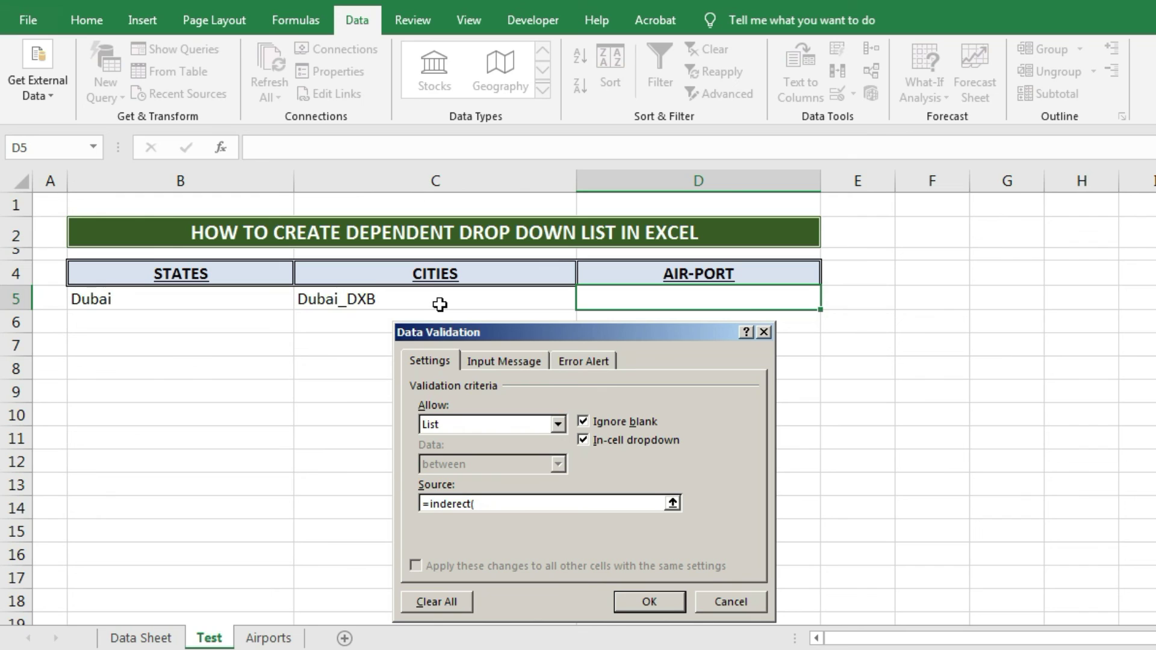
key(BackSpace)
key(BackSpace)
key(BackSpace)
key(BackSpace)
click(424, 299)
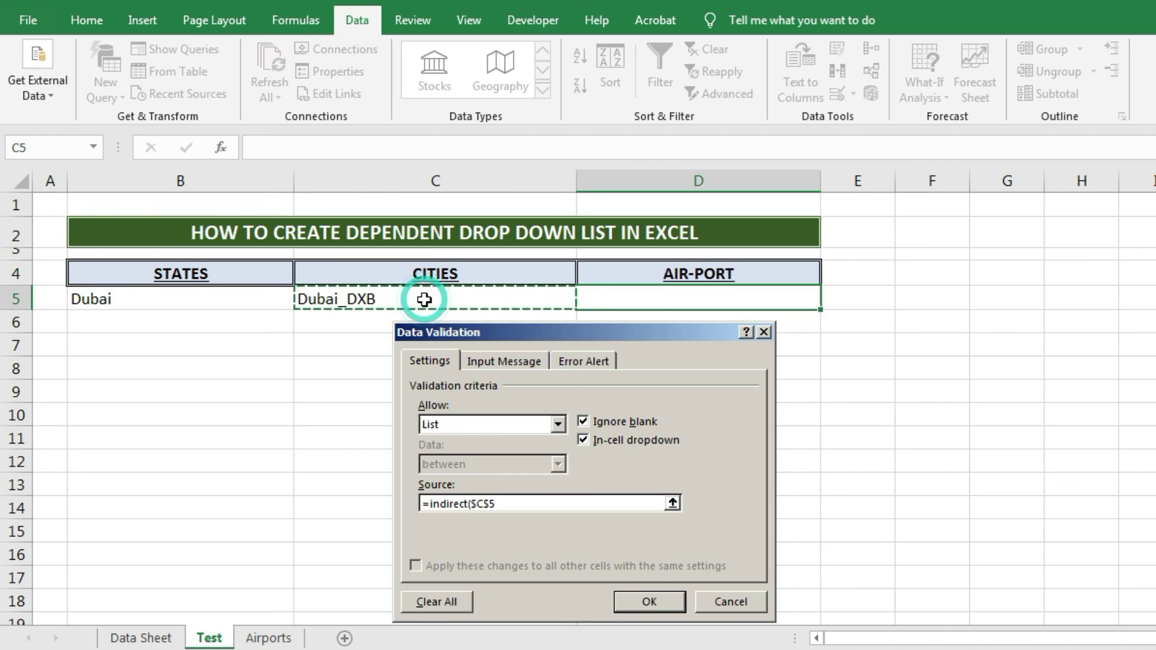
text())
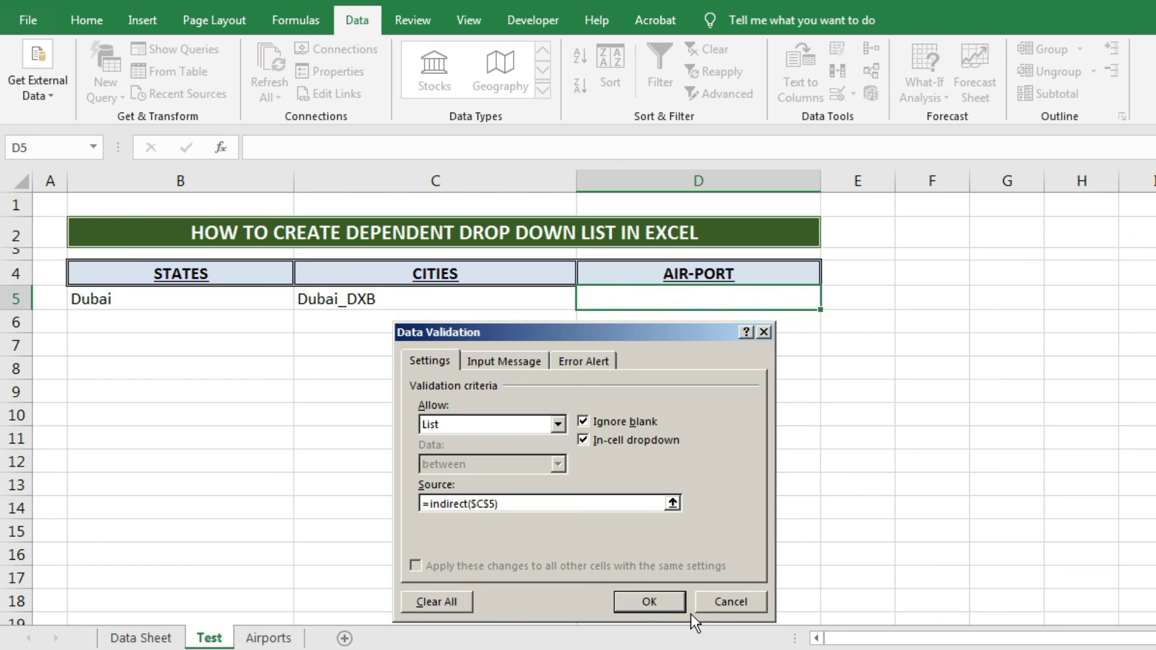
click(649, 602)
Step: Test the dependent lists by choosing Hatta as the city in C5 and Airport I in D5
click(560, 298)
click(585, 300)
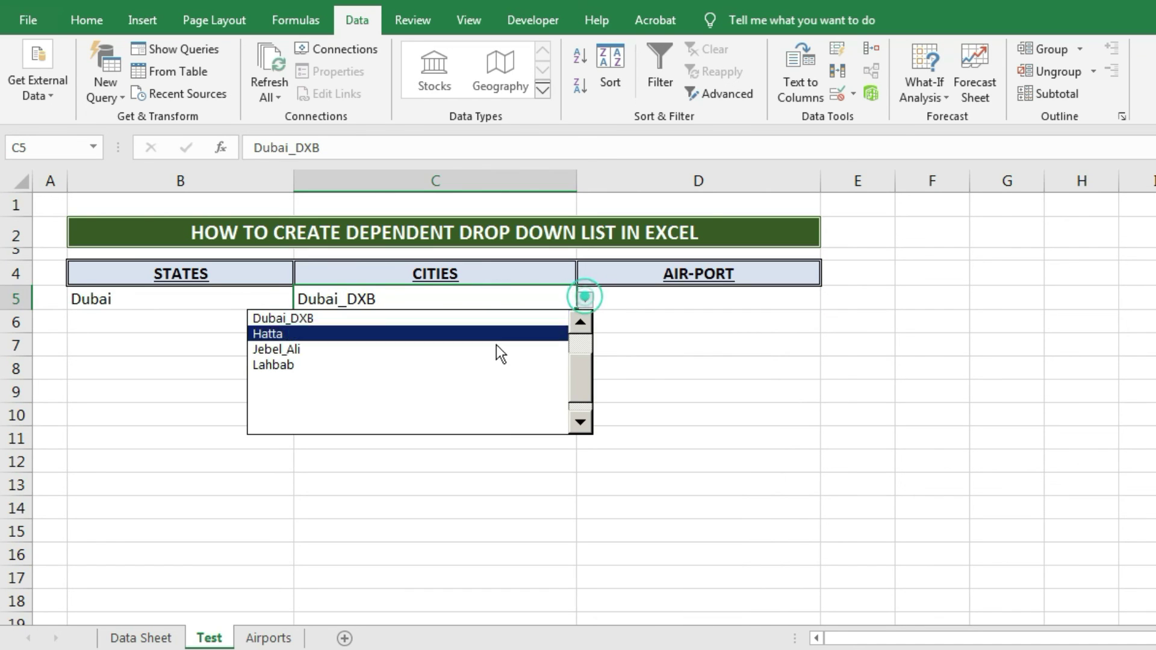
click(482, 339)
click(710, 297)
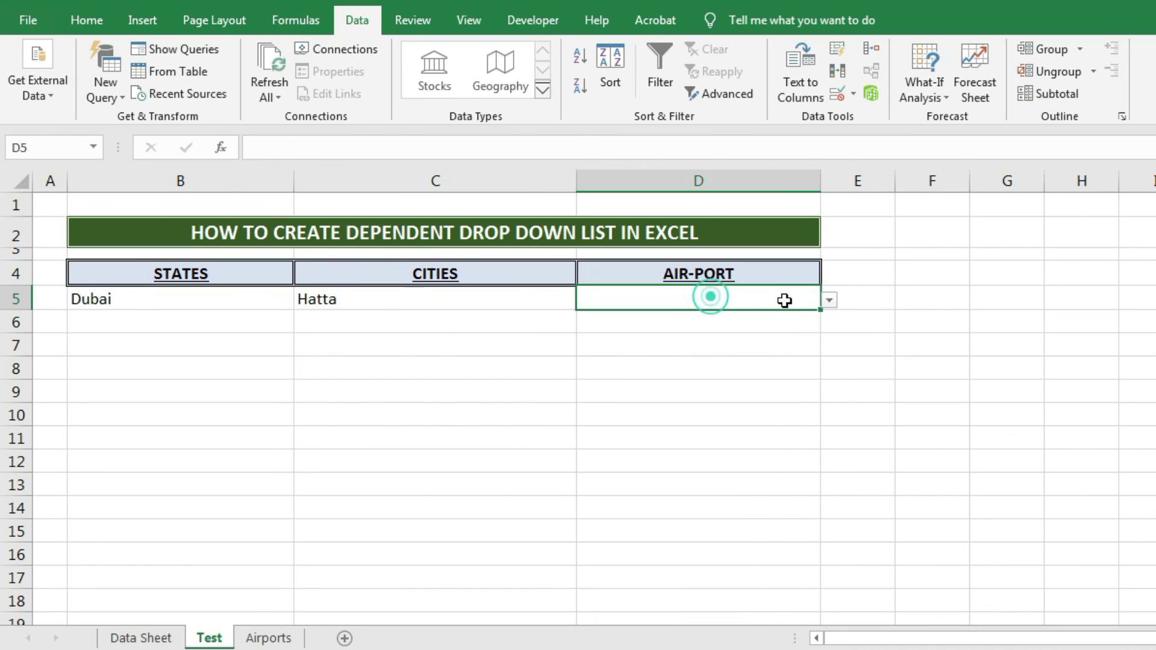
click(836, 304)
click(747, 320)
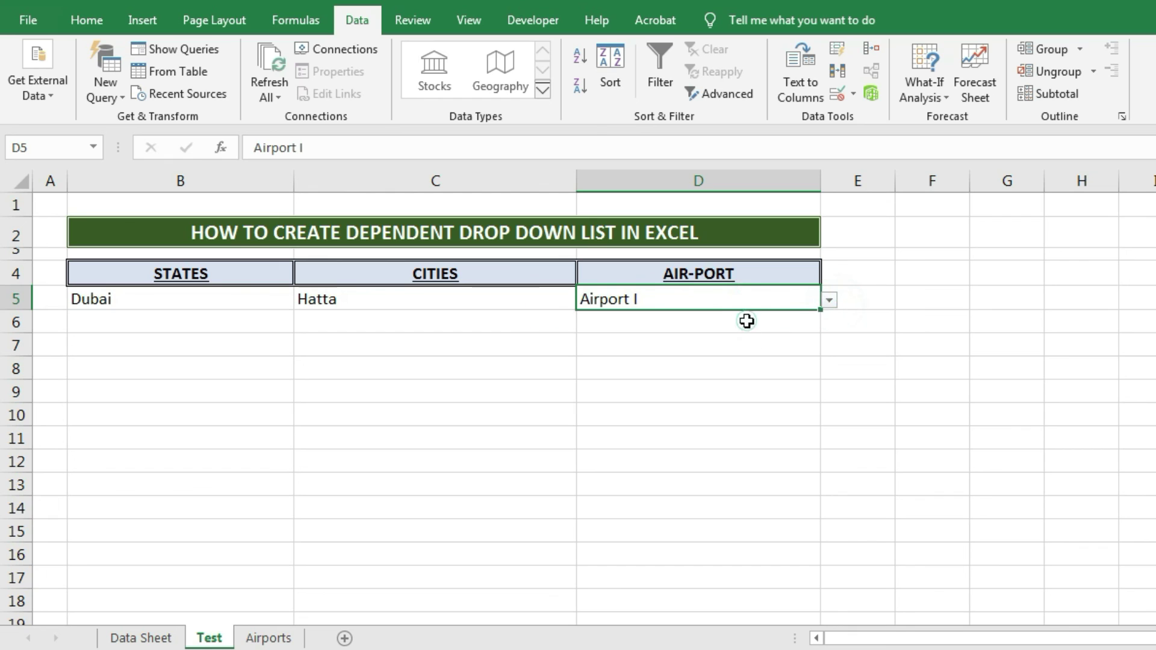
Step: Choose another Dubai city in C5 and set the airport in D5 to Air Port H
click(437, 297)
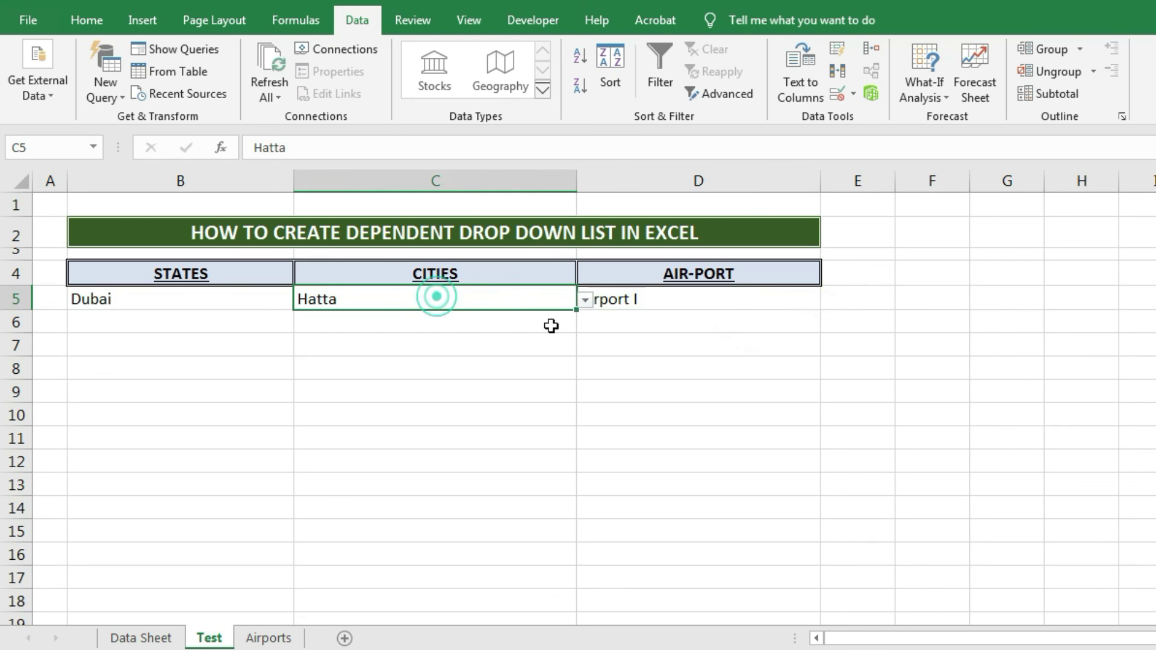
click(585, 299)
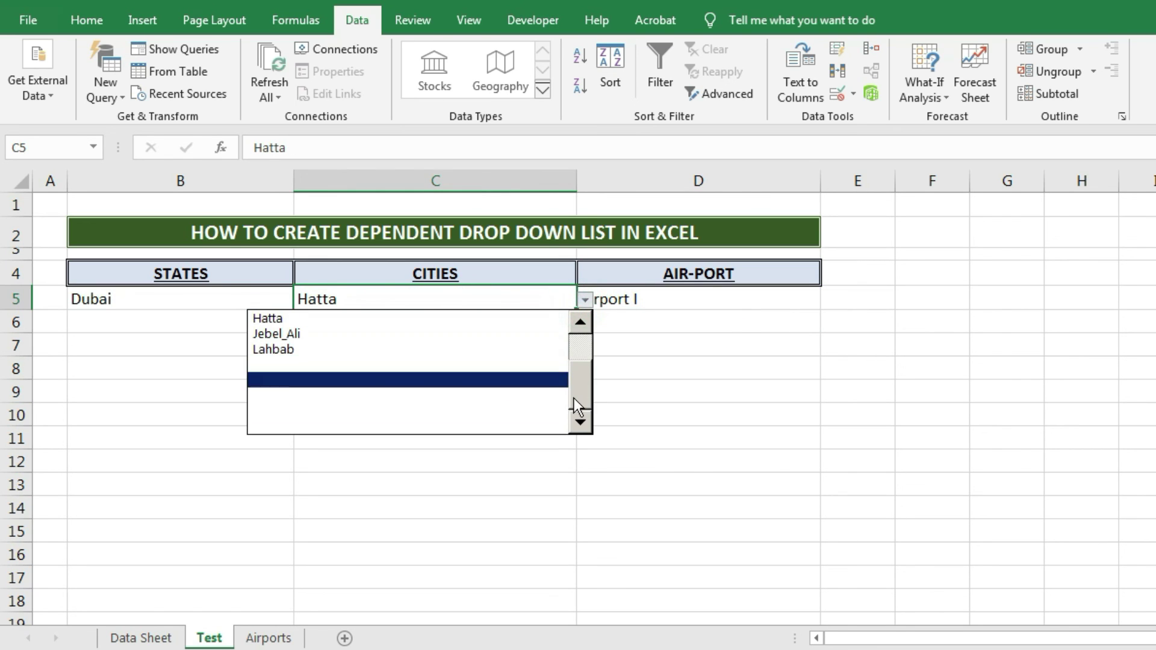
drag(573, 397, 571, 327)
click(477, 335)
click(769, 295)
click(829, 300)
click(638, 318)
click(638, 412)
Step: Change the city in C5 to Dubai_DXB and go to the airport cell D5
click(181, 299)
click(413, 304)
click(585, 300)
click(336, 343)
click(672, 298)
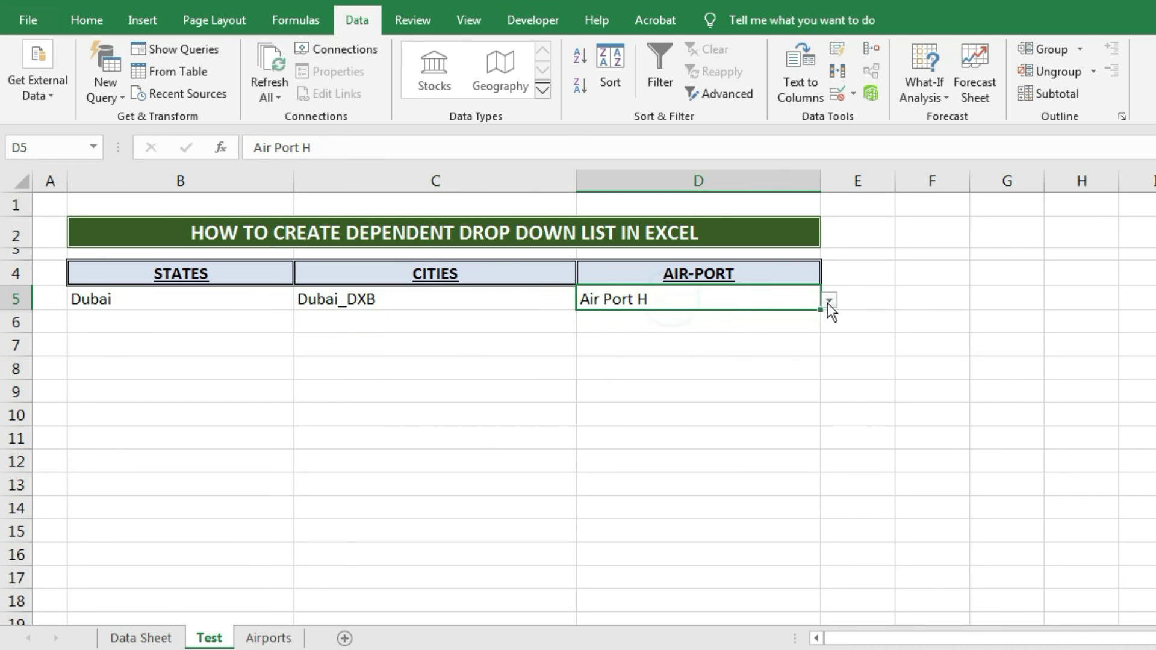
Step: Change the city in C5 to Jebel_Ali and choose Al_Maktoum_International_Airport in D5
click(454, 296)
click(582, 301)
click(504, 347)
click(709, 296)
click(828, 300)
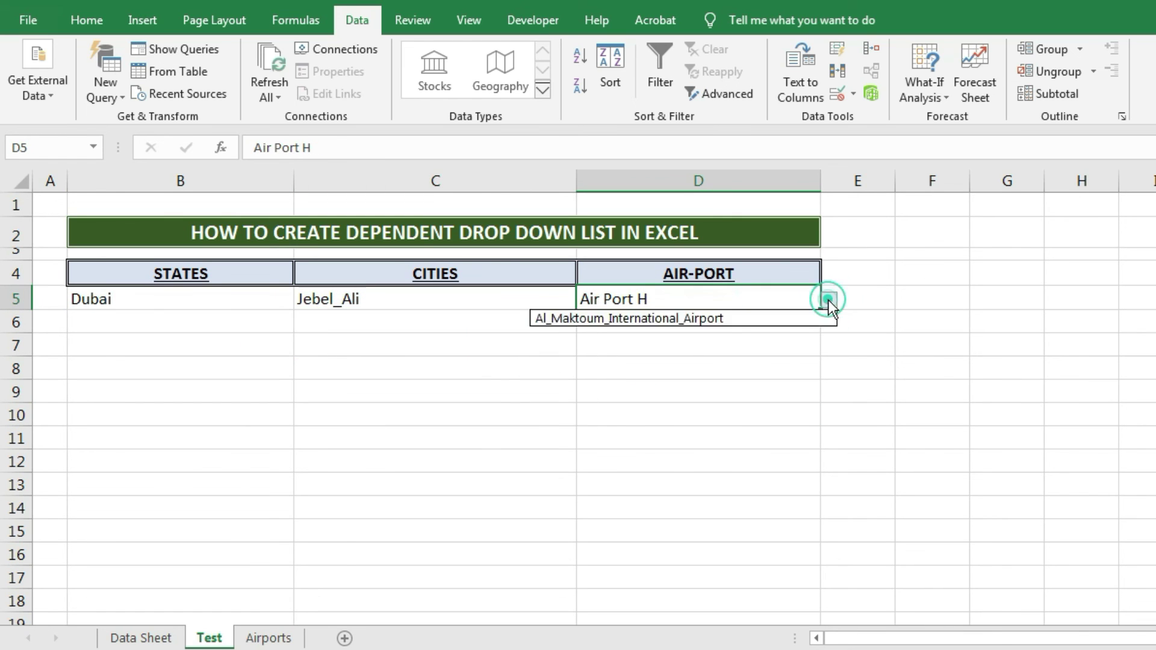
click(779, 318)
Step: Switch the state in B5 to Fujairah, the city to Dadna and the airport to Airport I
click(283, 299)
click(301, 300)
click(60, 364)
click(426, 296)
click(584, 300)
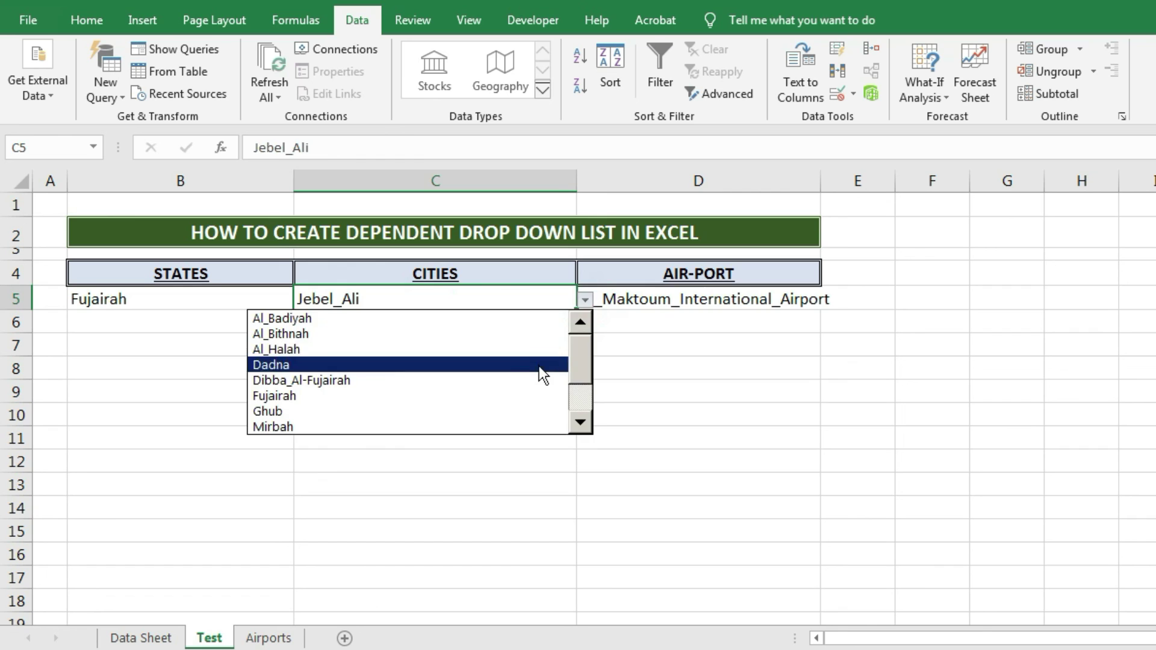
click(539, 365)
click(807, 300)
click(828, 299)
click(723, 318)
Step: Change the Fujairah city in C5 to Al_Bithnah and the airport in D5 to Do_Not_have_Airport
click(436, 300)
click(584, 300)
click(337, 332)
click(715, 302)
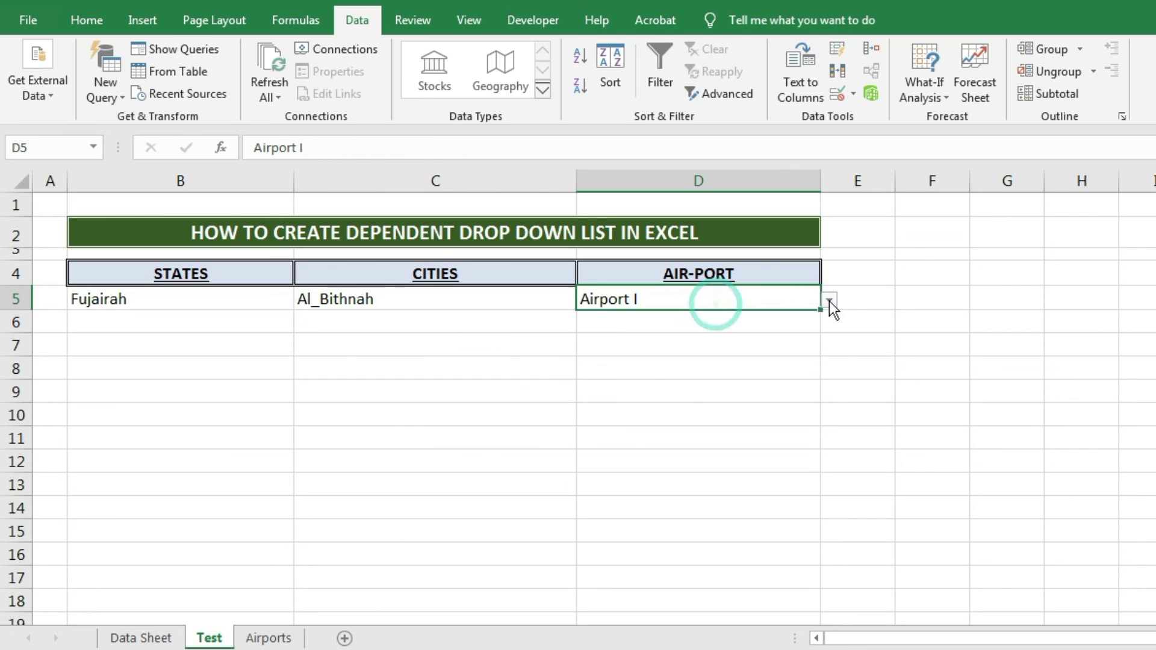
click(829, 300)
click(662, 318)
Step: Switch the state in B5 to Sharjah, the city to Mleiha and the airport to Sharjah_International_Airport
click(258, 302)
click(302, 300)
click(260, 389)
click(478, 300)
click(584, 300)
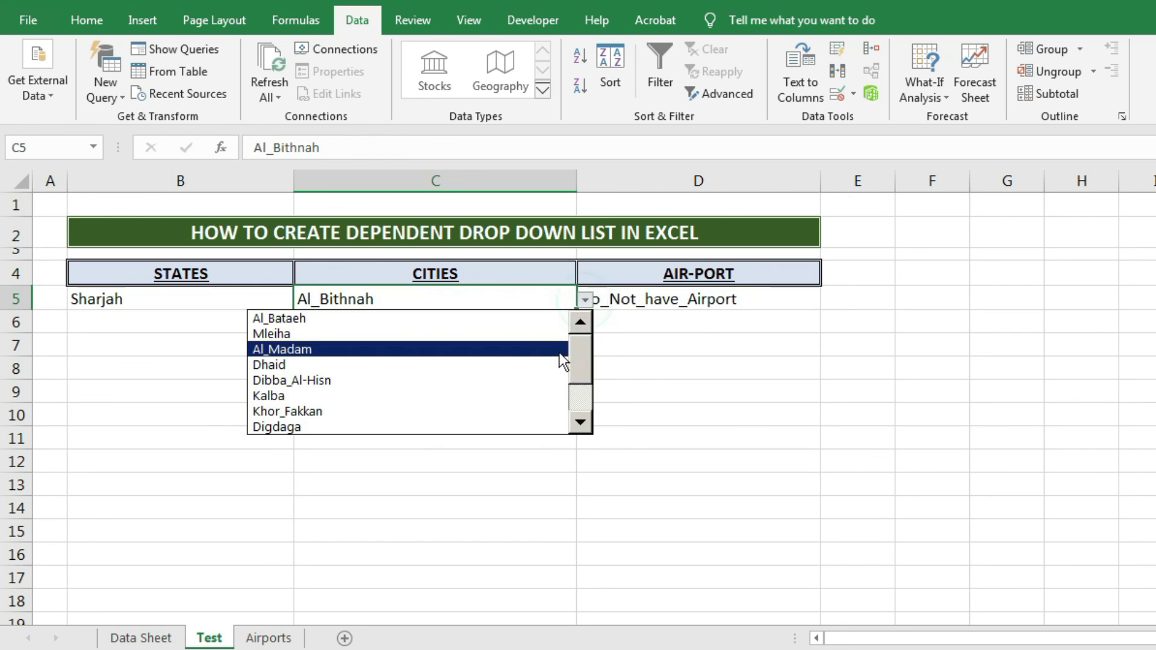
click(542, 338)
click(782, 301)
click(829, 300)
click(692, 318)
click(301, 438)
Step: Switch the state in B5 to Umm_al_Quwain, the city to Al_Rashidya and the airport to Air Port Y
click(253, 301)
click(302, 300)
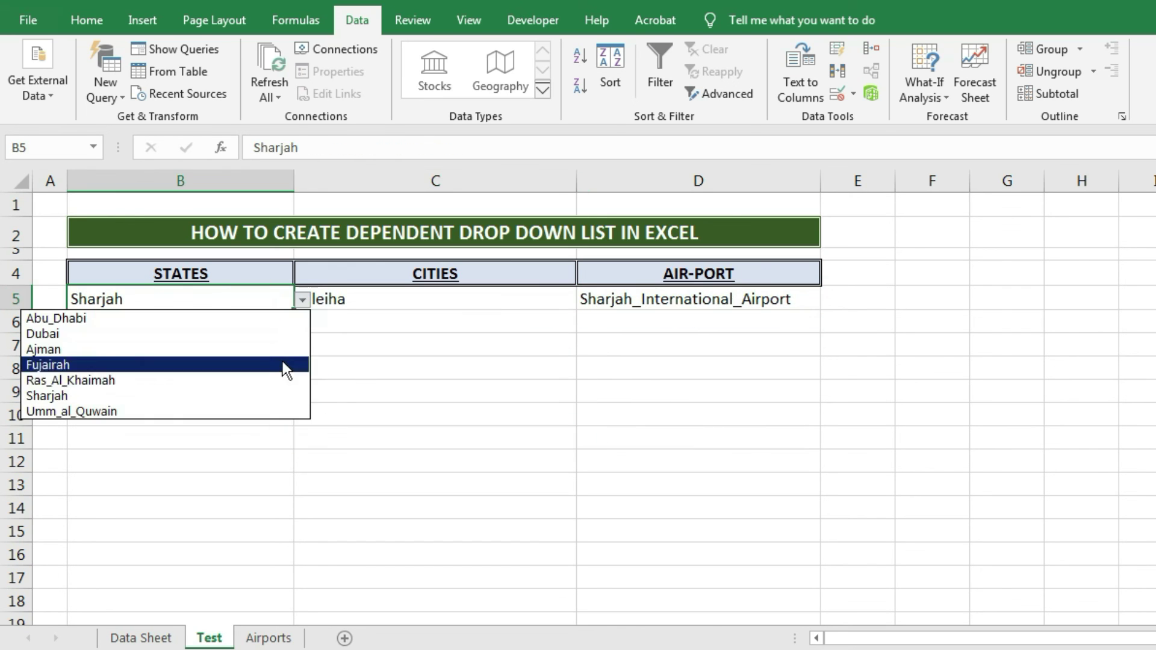
click(244, 411)
click(426, 298)
click(585, 300)
click(524, 327)
click(722, 301)
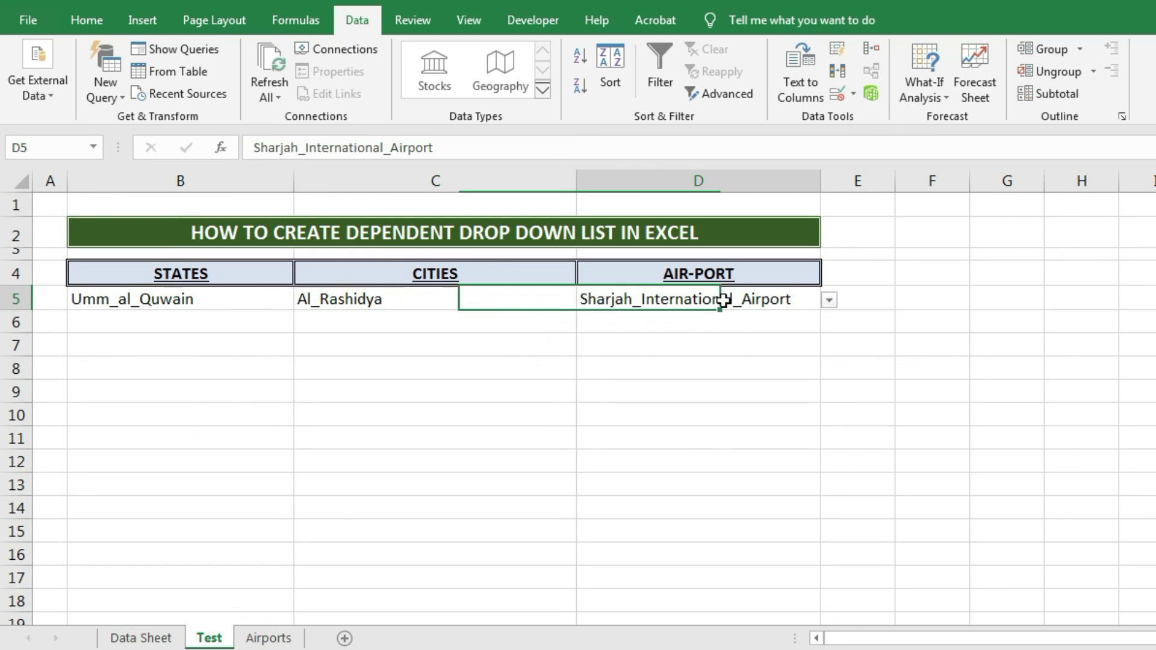
click(828, 300)
click(794, 320)
Step: Switch the state in B5 to Ras_Al_Khaimah and choose one of its cities and the matching airport entry
click(258, 299)
click(302, 300)
click(277, 381)
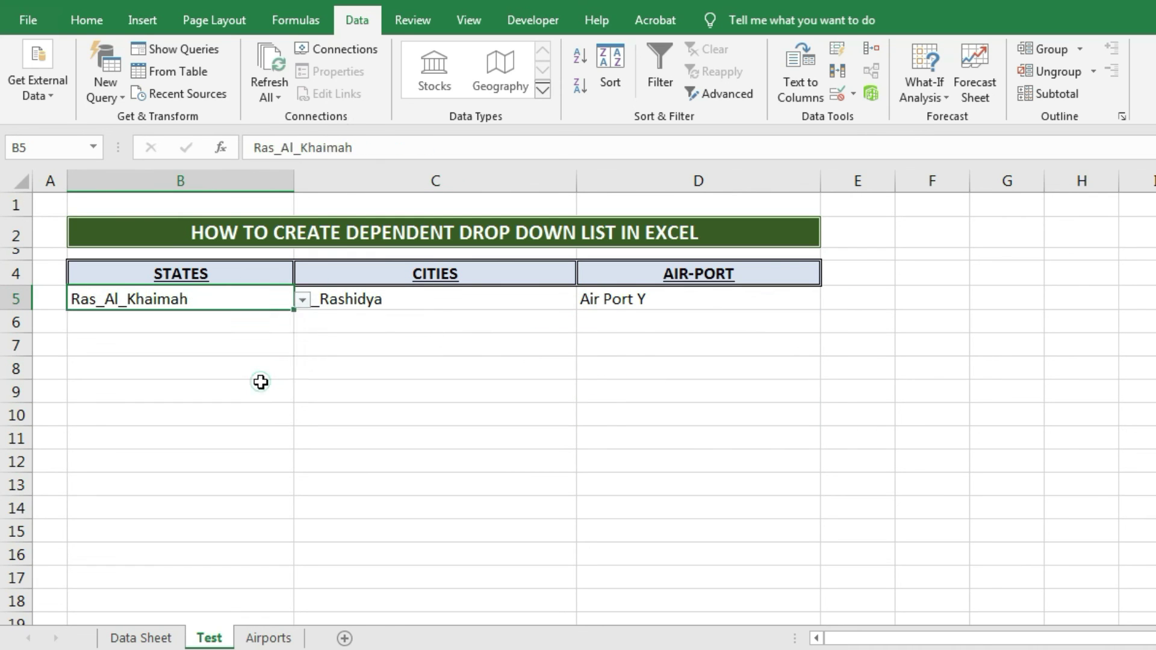
click(433, 299)
click(585, 300)
click(294, 334)
click(579, 301)
click(829, 300)
click(794, 320)
click(665, 448)
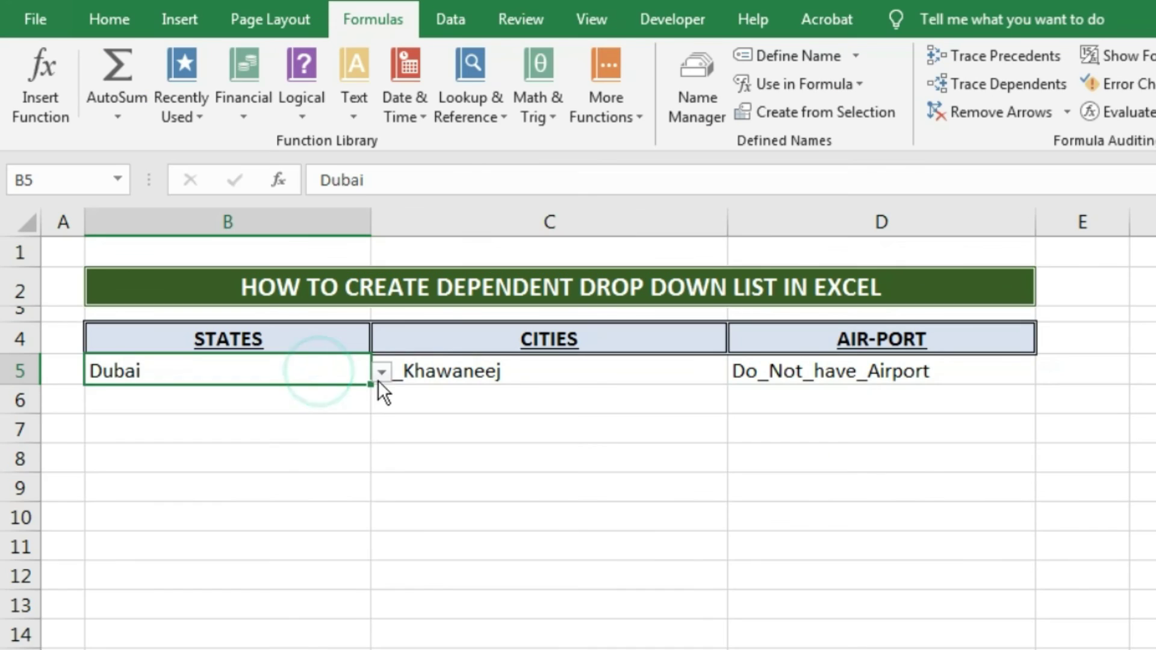
Step: Set the state in B5 to Abu_Dhabi, the city in C5 to Al_Ajban and the airport in D5 to Do_Not_have_Airport
click(382, 371)
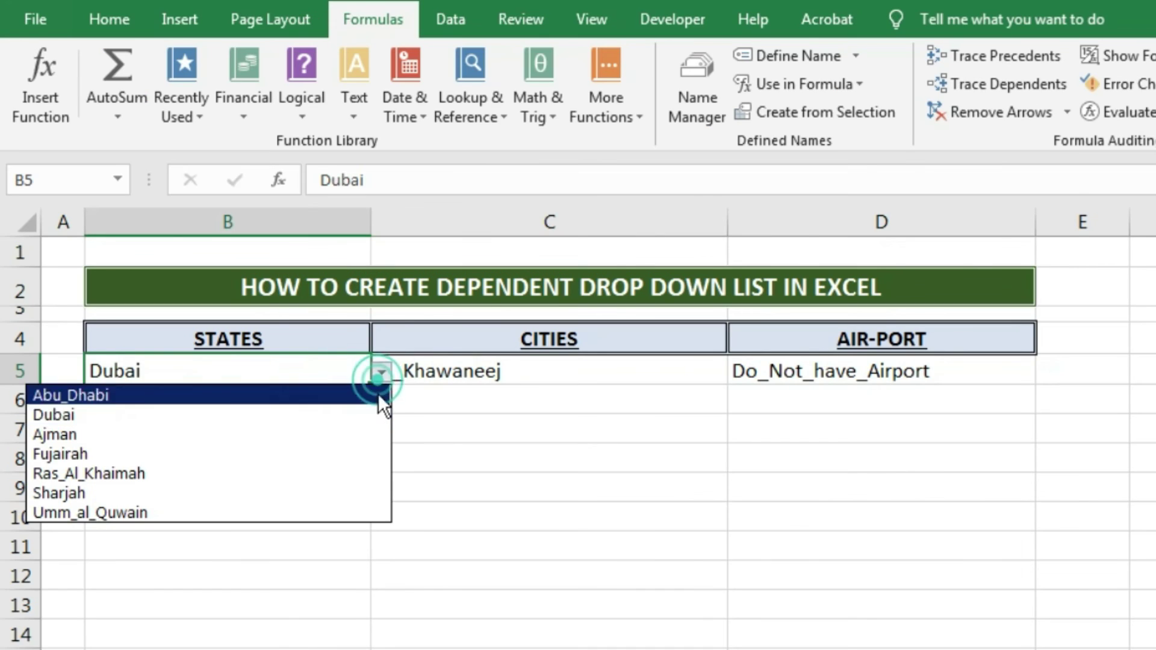
click(341, 400)
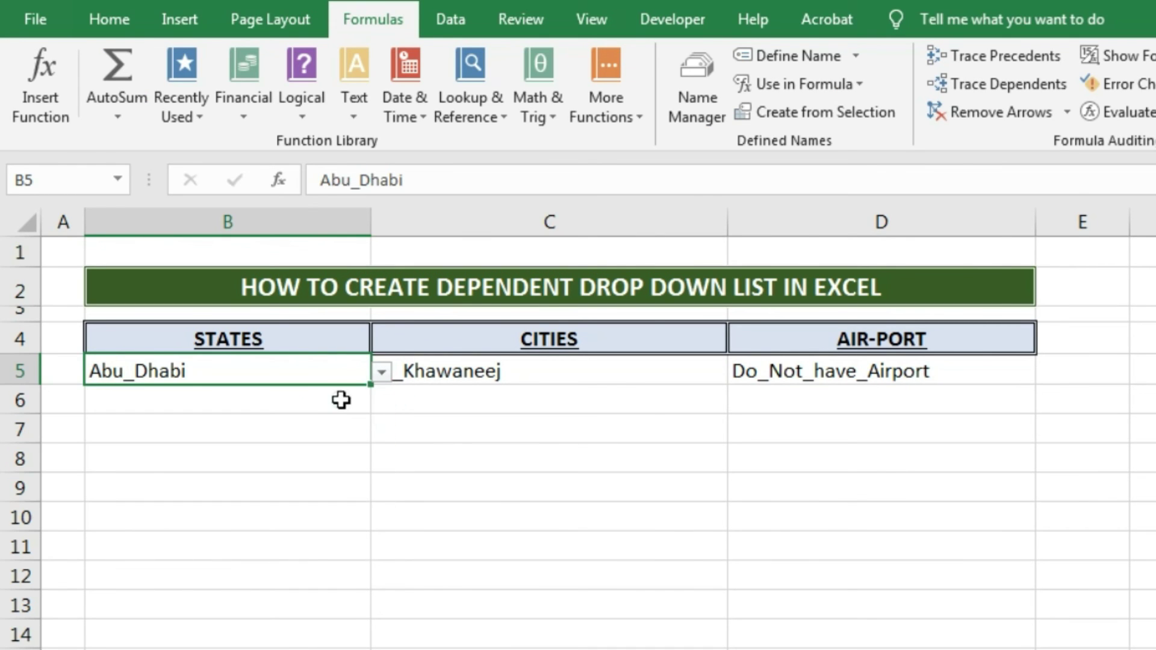
click(636, 379)
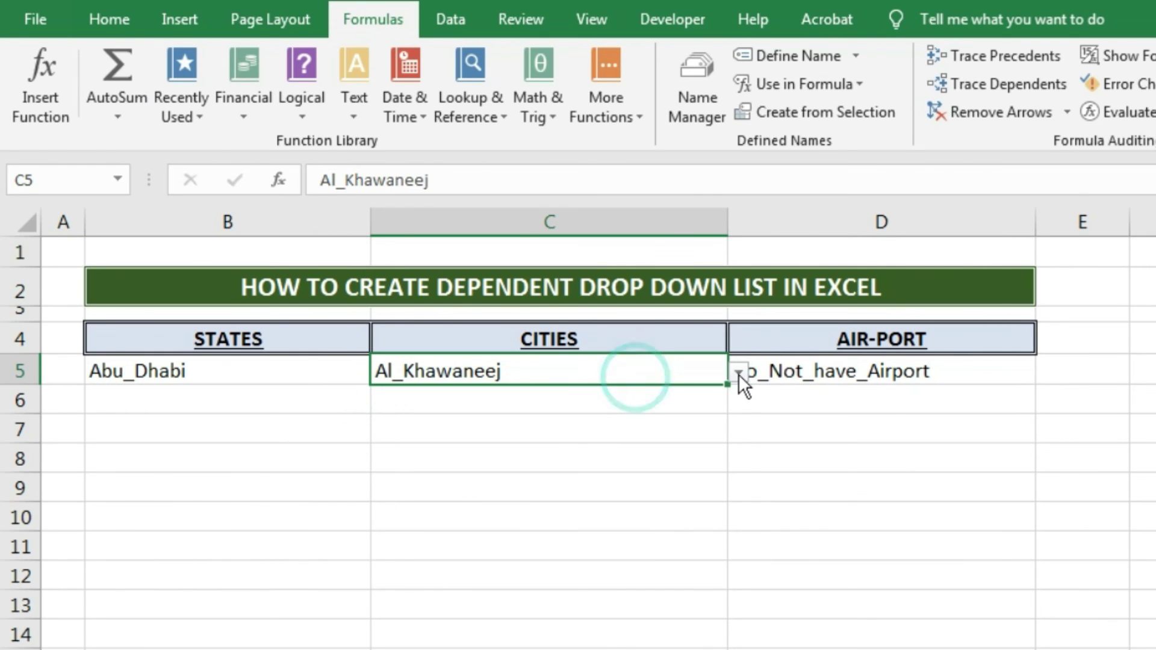
click(738, 372)
mouse_move(737, 457)
mouse_down()
mouse_move(734, 510)
mouse_move(730, 450)
mouse_up()
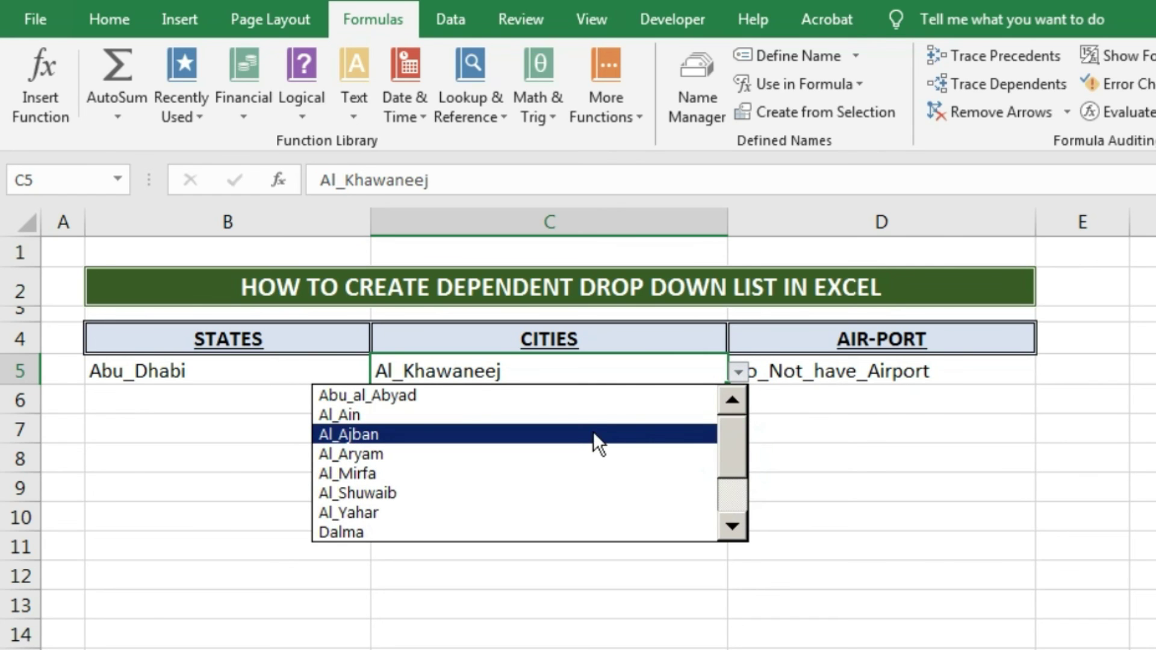
click(594, 433)
click(938, 379)
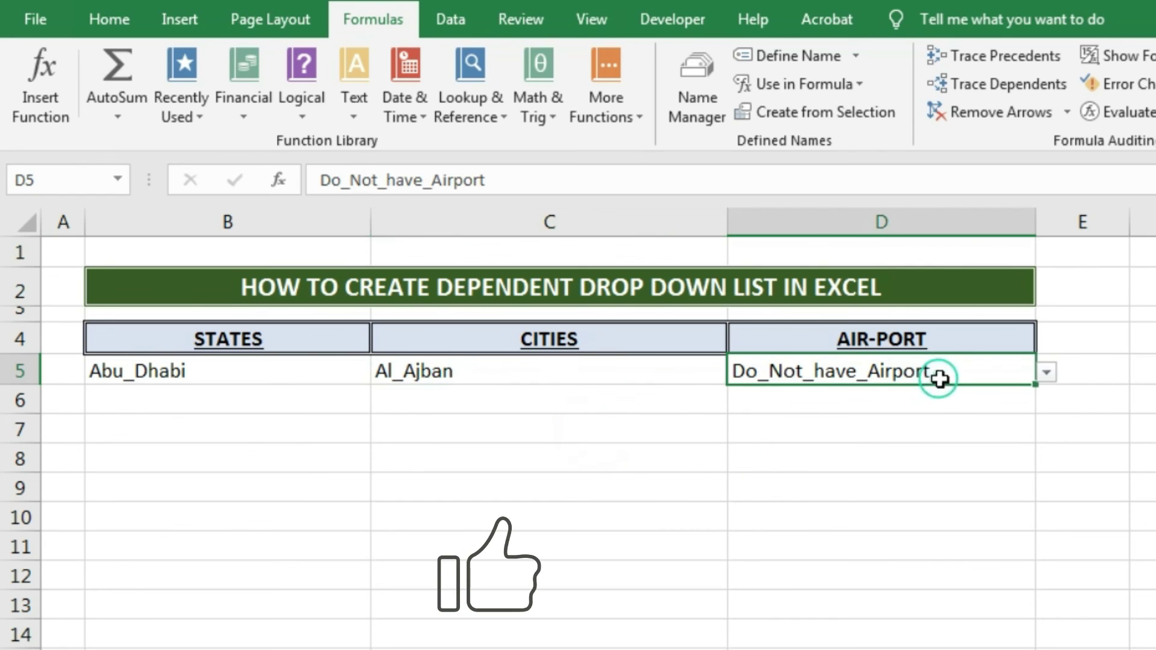
click(1047, 372)
click(987, 398)
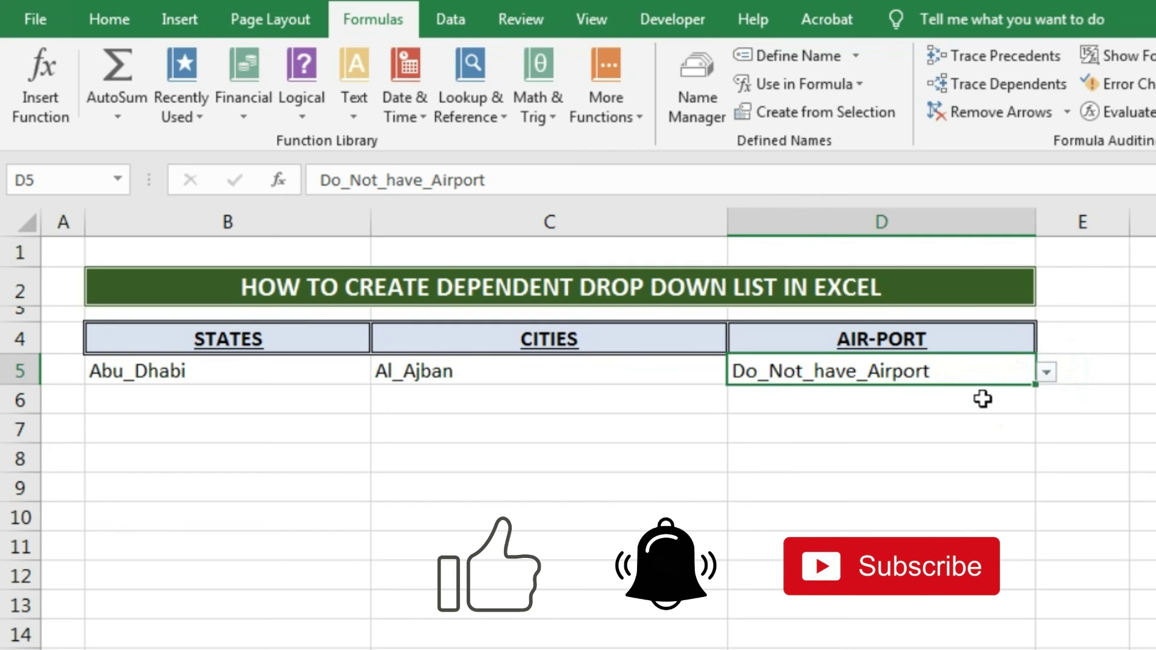
Step: Choose another Abu_Dhabi city for C5 from farther down its drop-down list
click(540, 380)
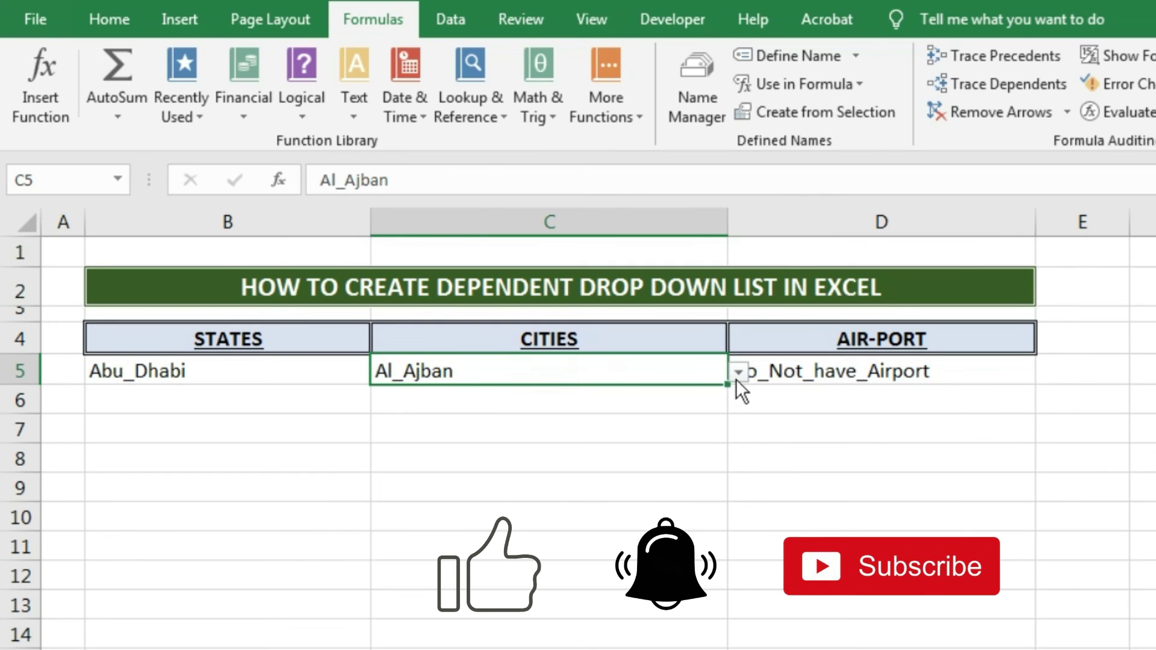
click(737, 375)
drag(746, 446, 737, 498)
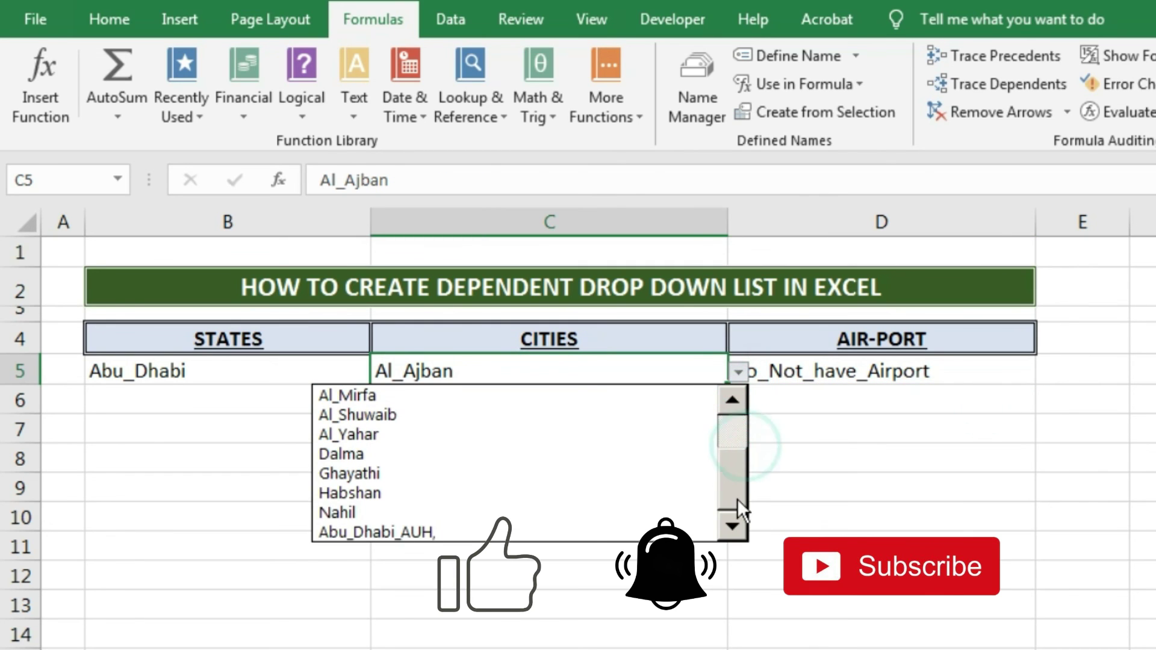